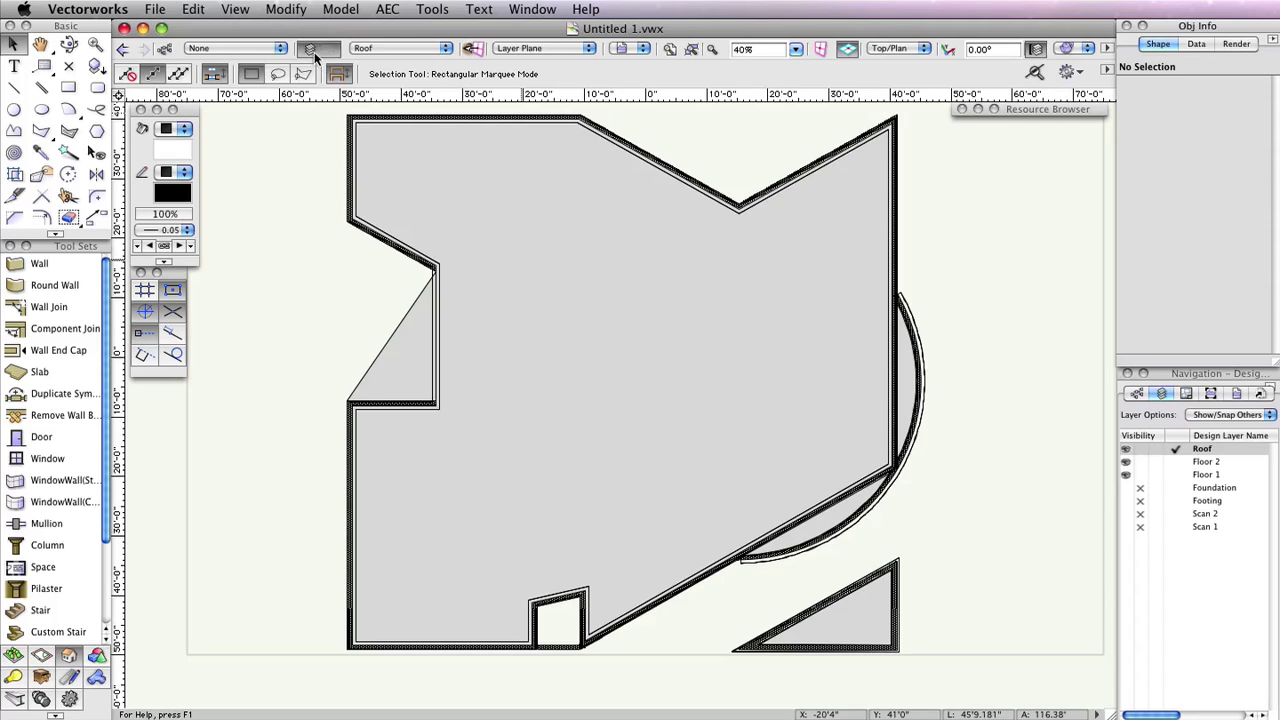
Create a new design layer named Slab 1, stacked directly above the Foundation layer.
{"action": "left_click", "coordinate": [312, 50]}
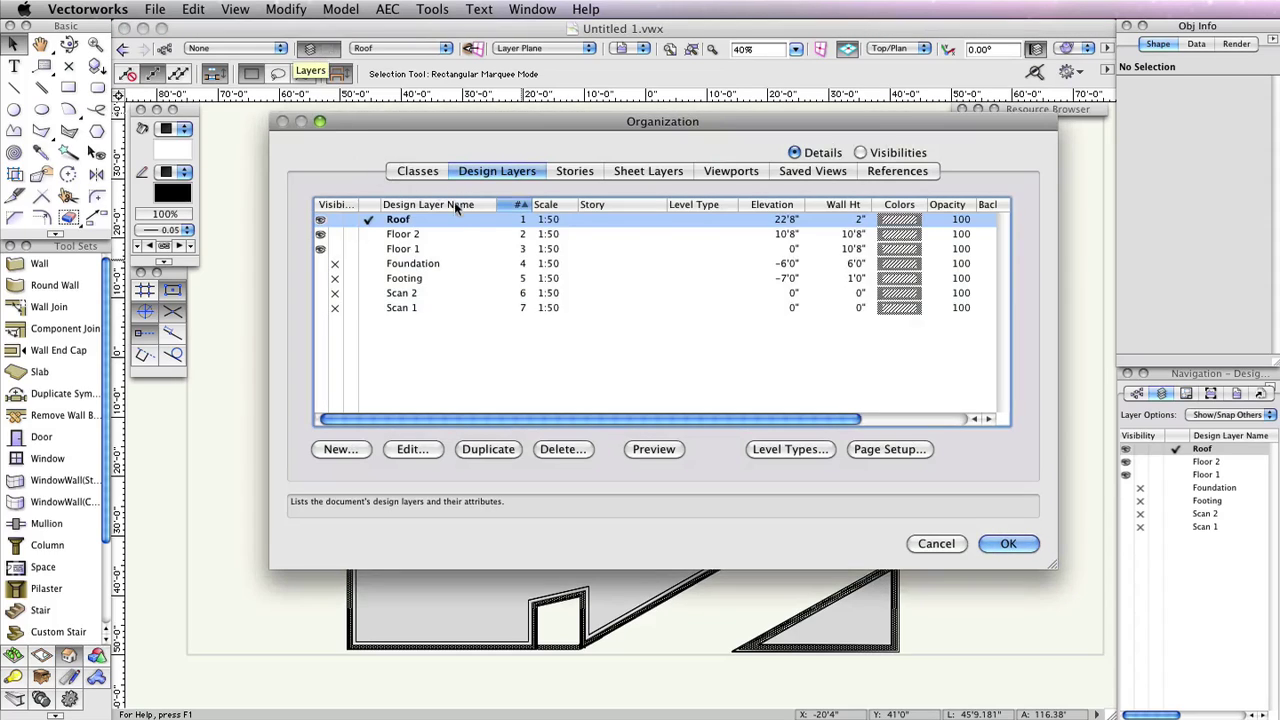
{"action": "left_click", "coordinate": [449, 263]}
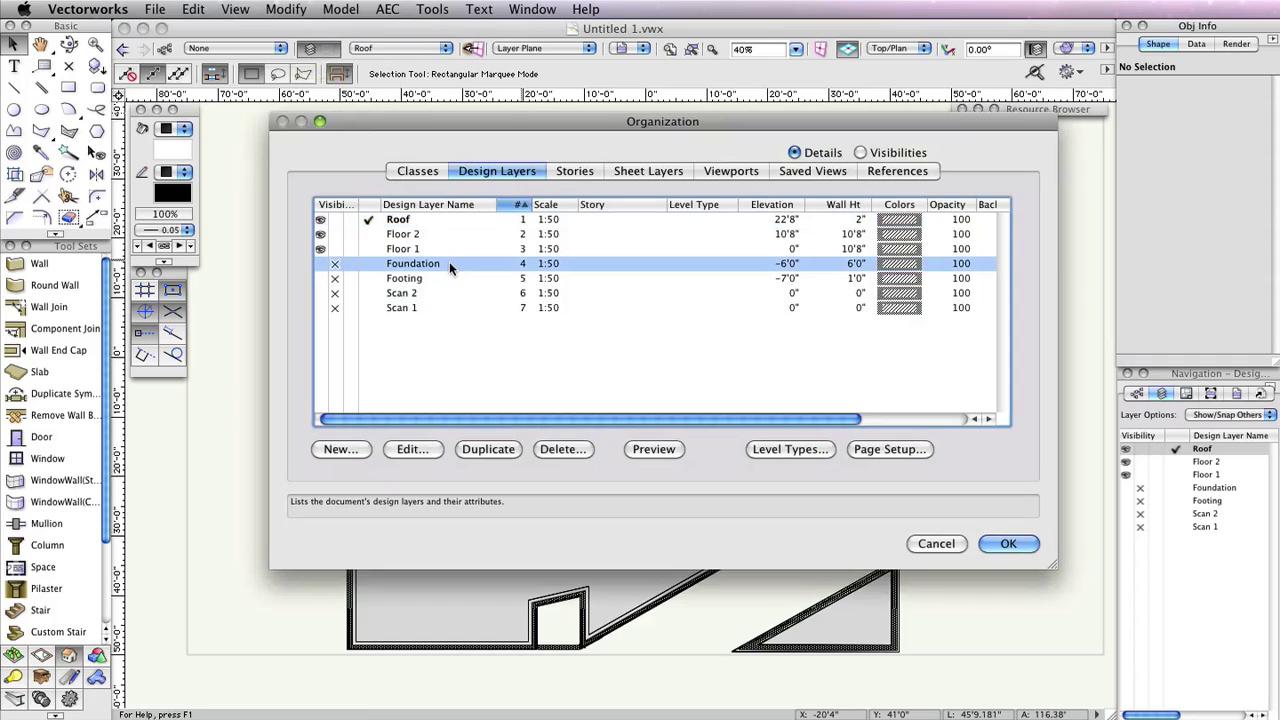
{"action": "left_click", "coordinate": [339, 449]}
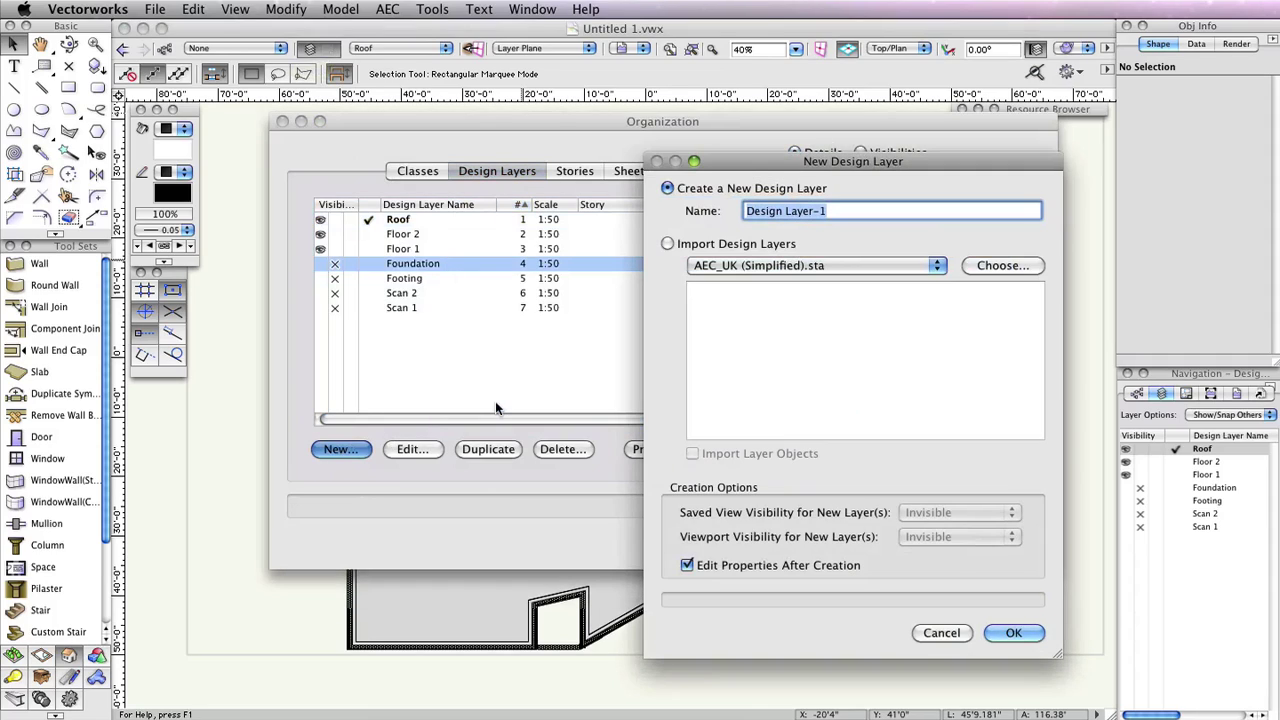
{"action": "type", "text": "Slab 1"}
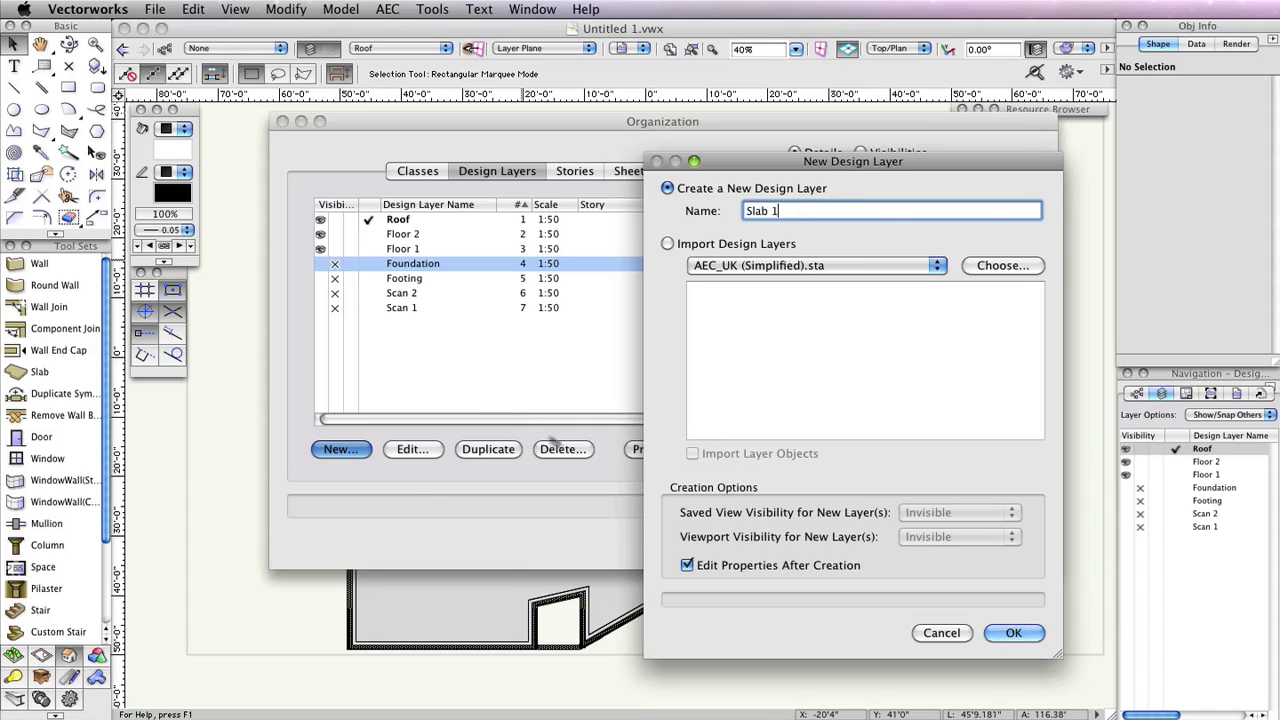
{"action": "left_click", "coordinate": [1014, 632]}
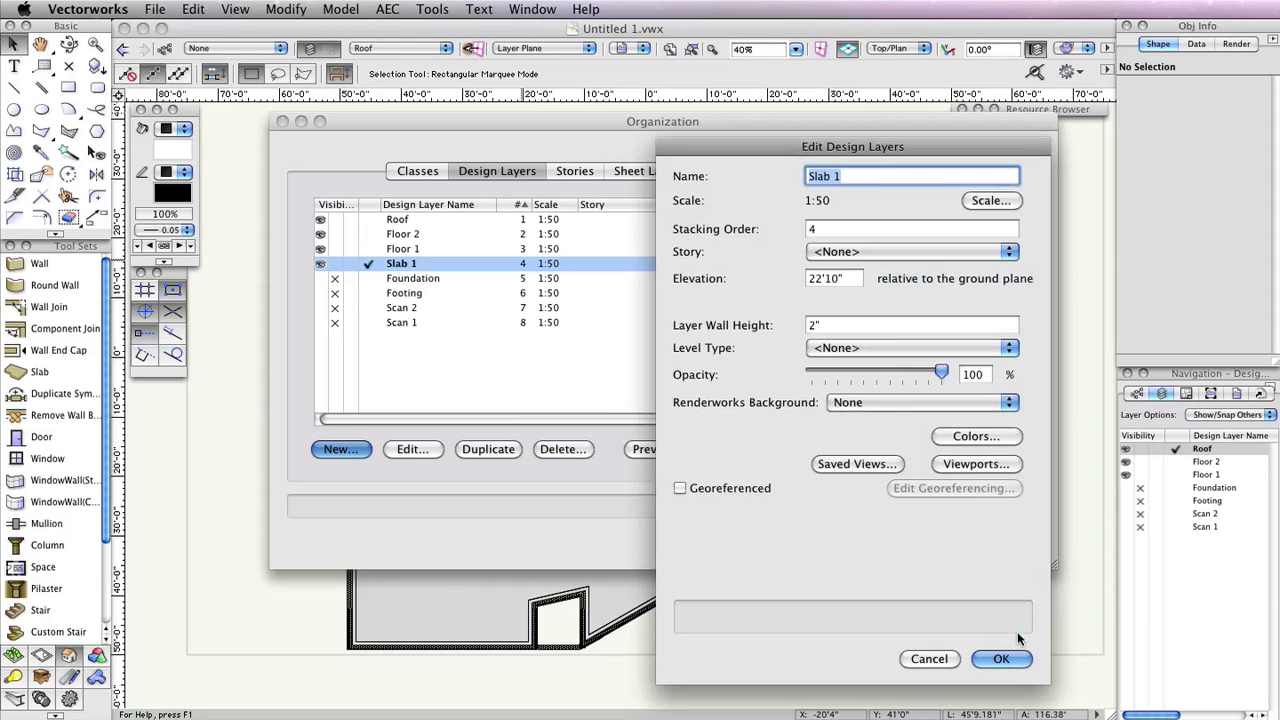
Set the Slab 1 layer's elevation to 0 and its layer wall height to 0.
{"action": "left_click", "coordinate": [853, 278]}
{"action": "key", "text": "super+a"}
{"action": "type", "text": "0"}
{"action": "key", "text": "Tab"}
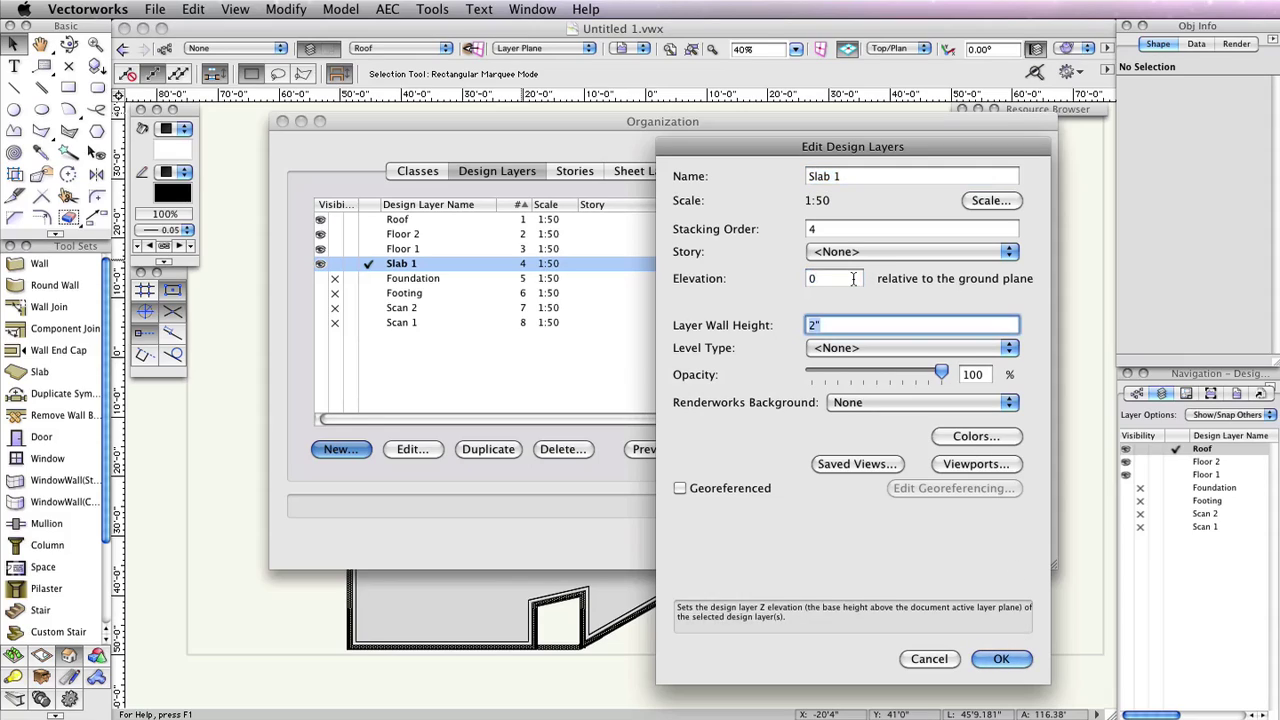
{"action": "type", "text": "0"}
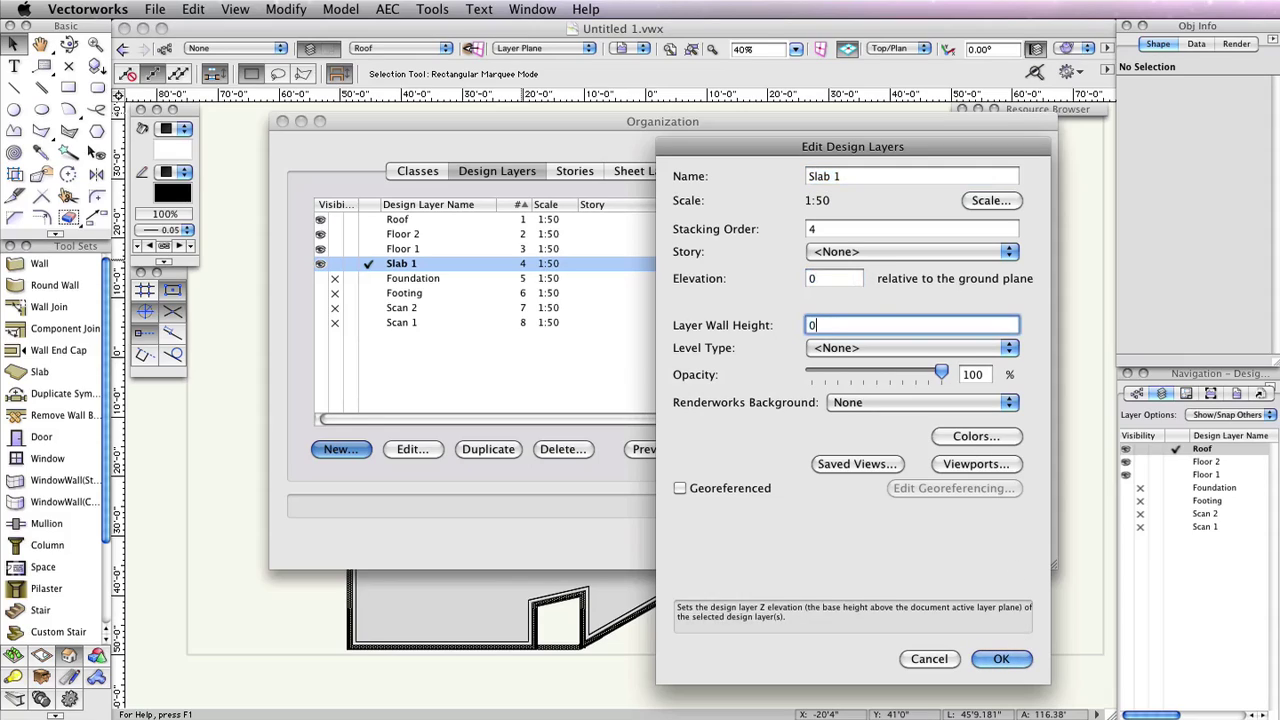
{"action": "left_click", "coordinate": [1003, 659]}
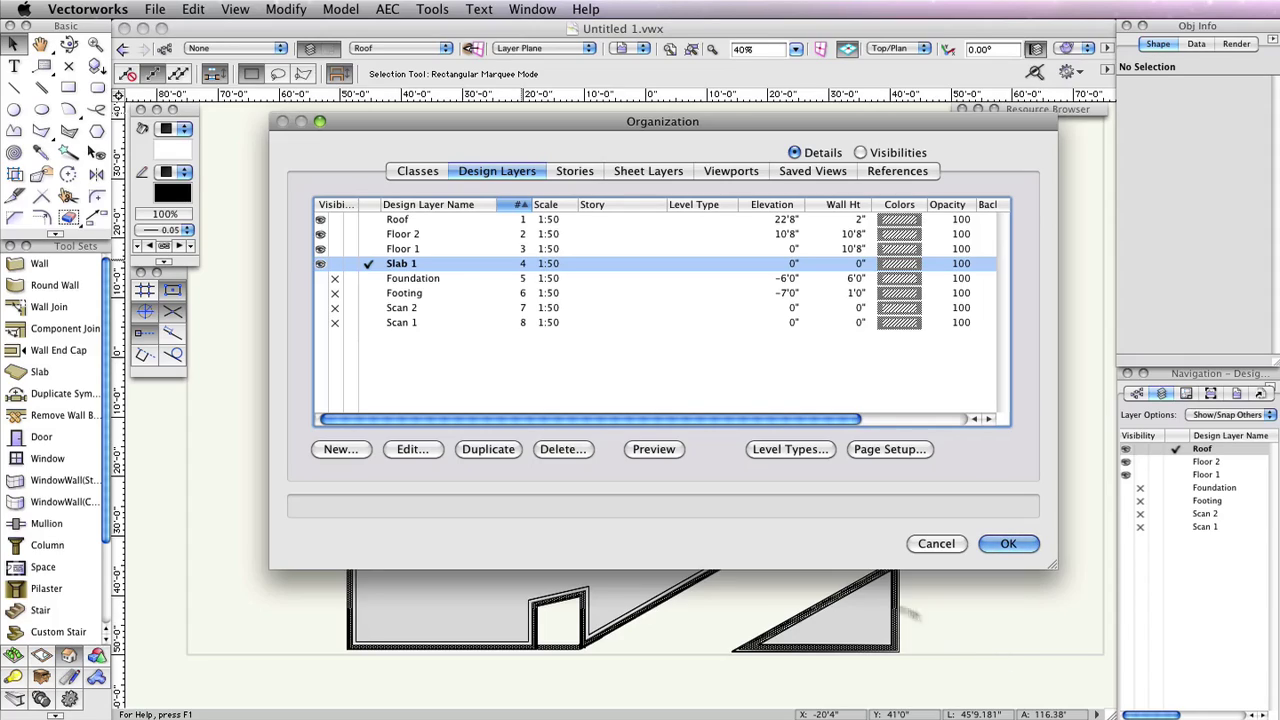
Duplicate the Slab 1 layer as Slab 2, stack it between Floor 2 and Floor 1, and set its elevation to 10'8".
{"action": "left_click", "coordinate": [507, 450]}
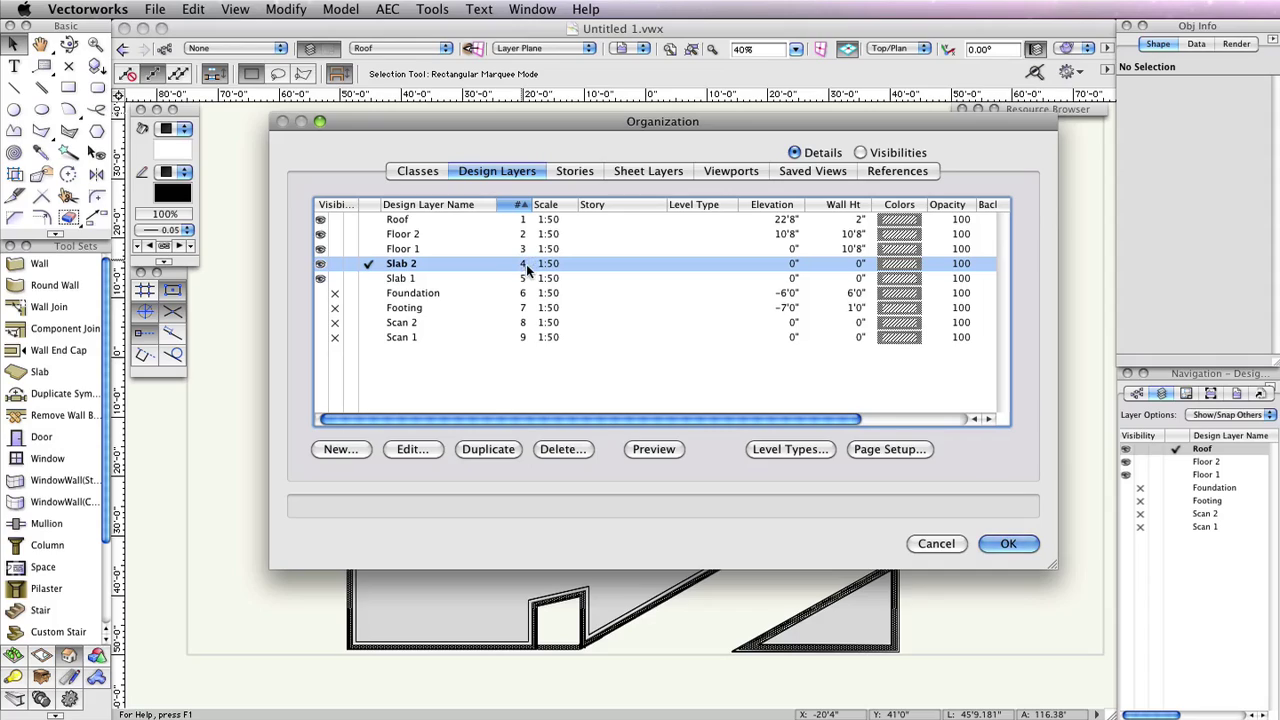
{"action": "mouse_move", "coordinate": [525, 260]}
{"action": "left_mouse_down"}
{"action": "mouse_move", "coordinate": [524, 230]}
{"action": "mouse_move", "coordinate": [522, 245]}
{"action": "left_mouse_up"}
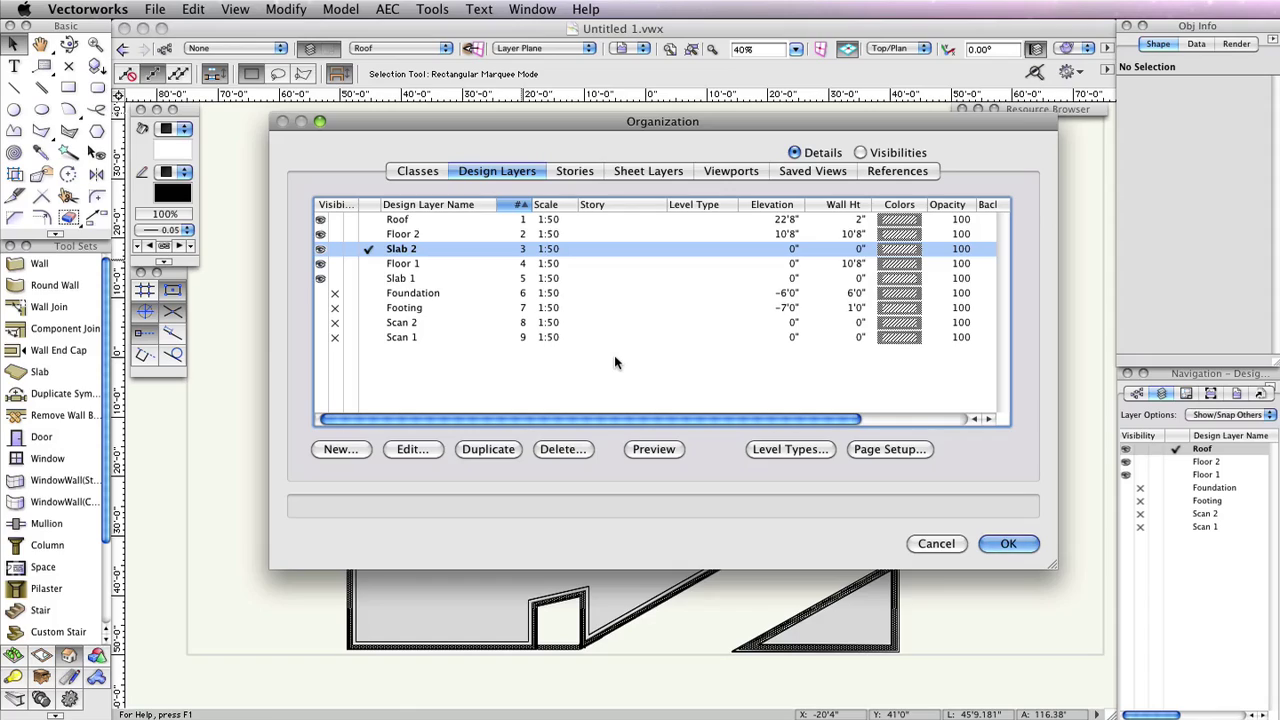
{"action": "left_click", "coordinate": [412, 449]}
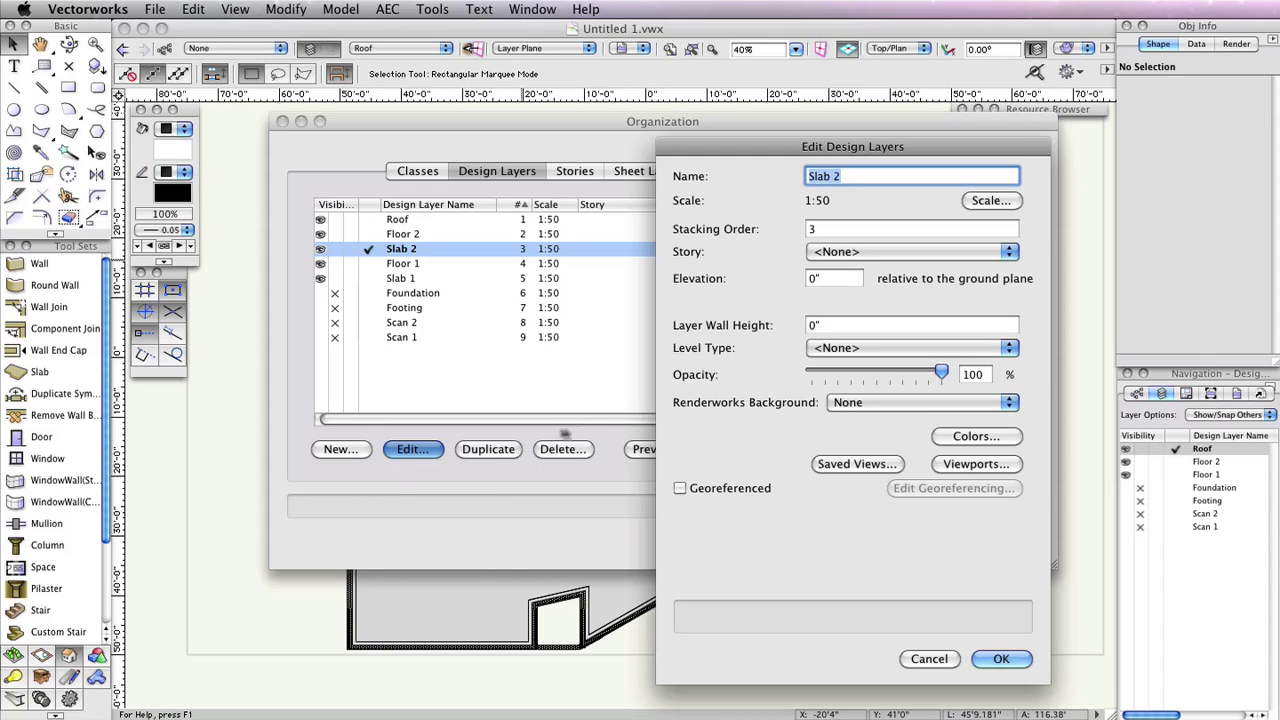
{"action": "left_click", "coordinate": [816, 279]}
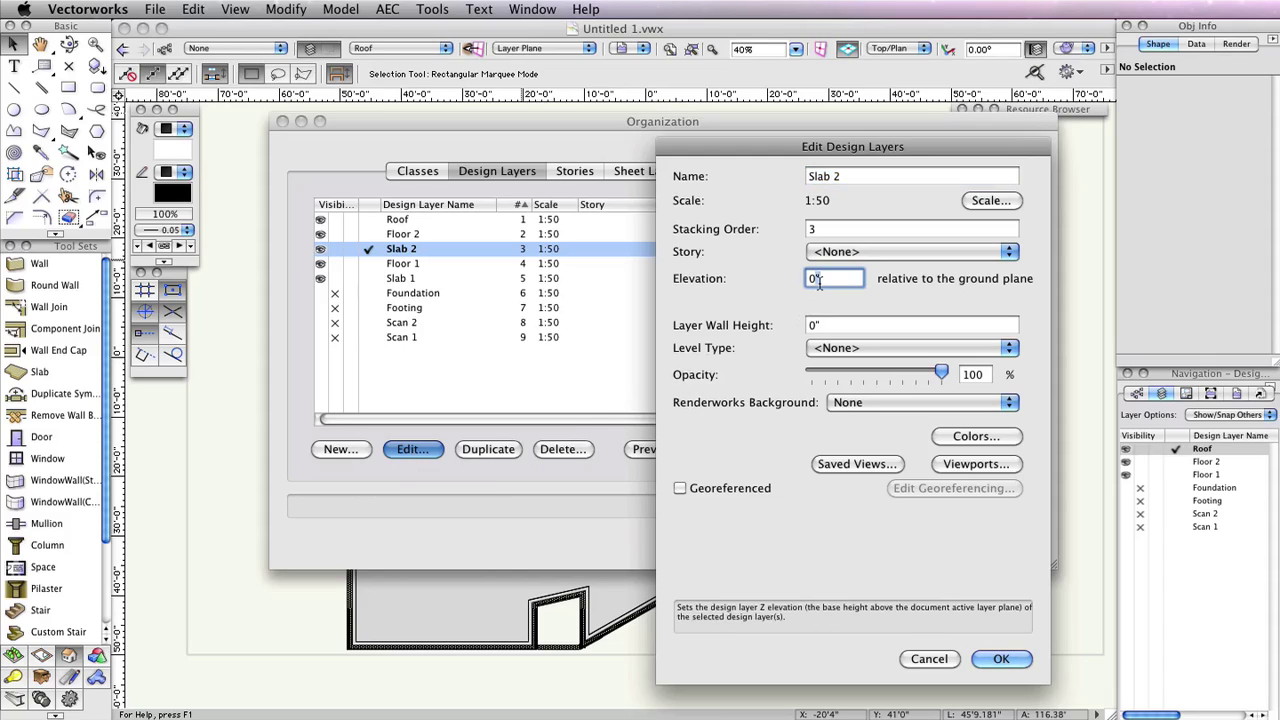
{"action": "type", "text": "10'8"}
{"action": "left_click", "coordinate": [1001, 659]}
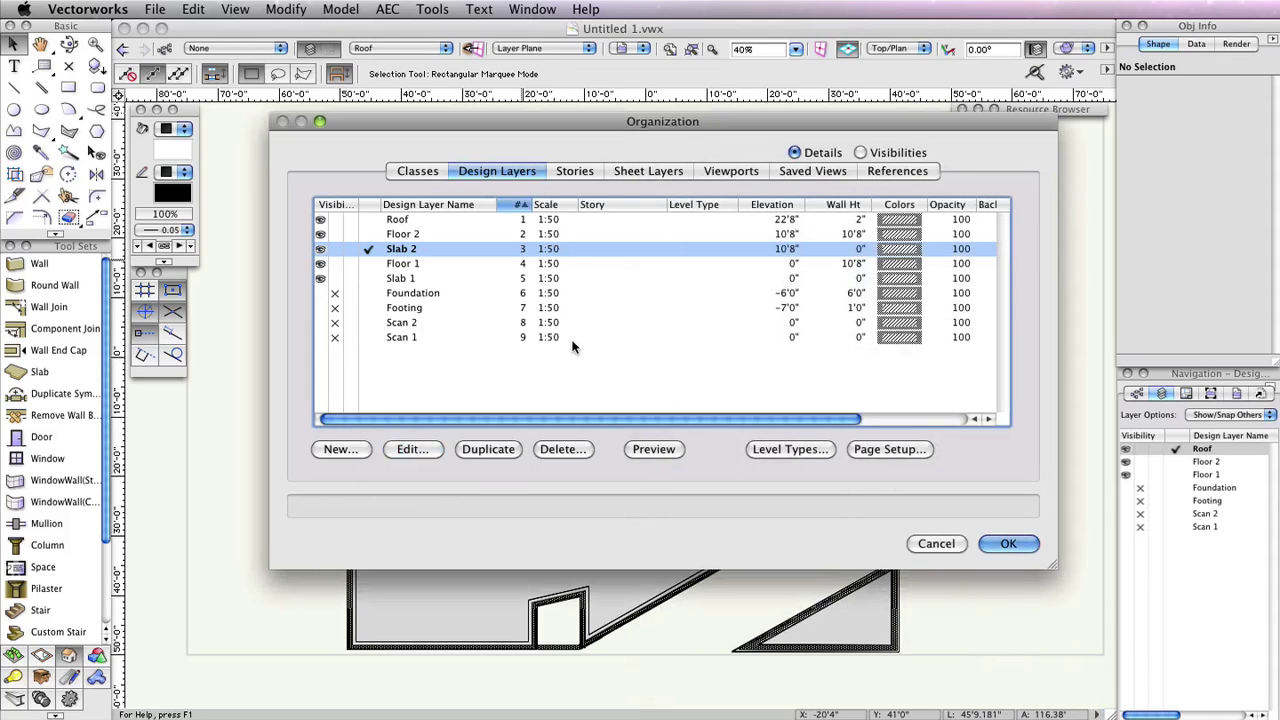
Make Slab 1 the active layer, show Scan 1, and hide the Slab 2, Floor 2 and Roof layers.
{"action": "left_click", "coordinate": [369, 279]}
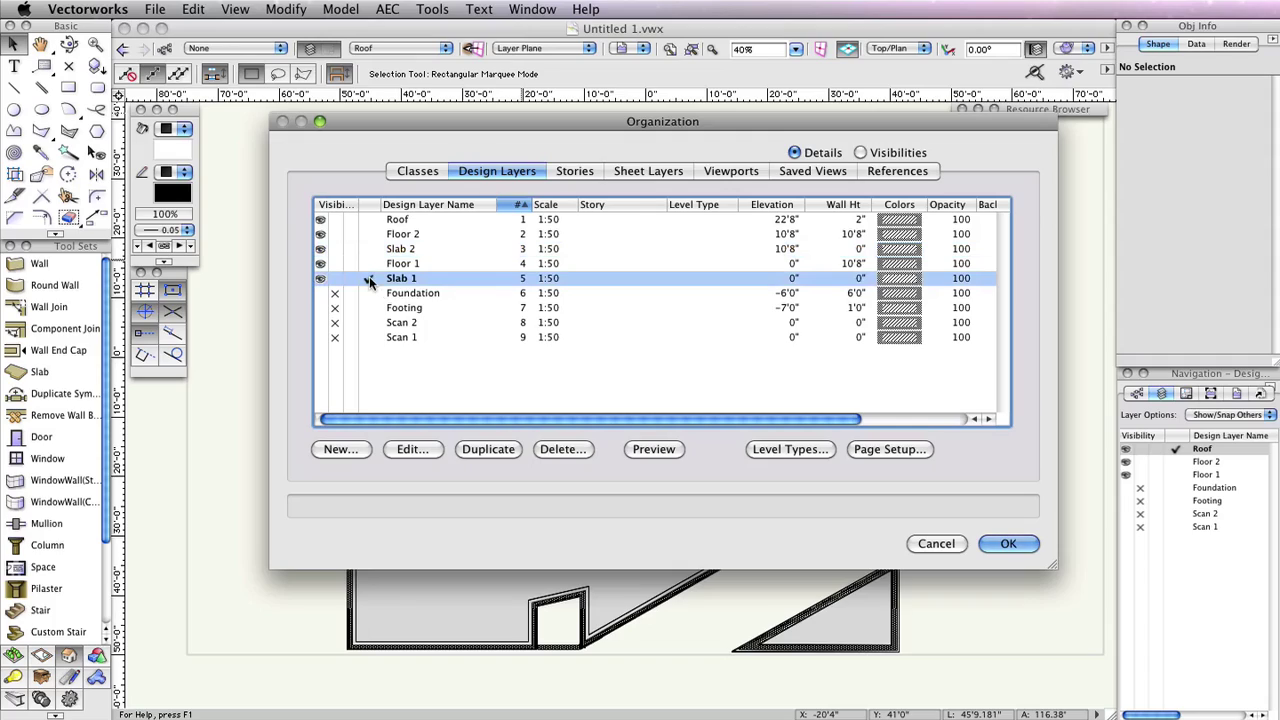
{"action": "left_click", "coordinate": [320, 337]}
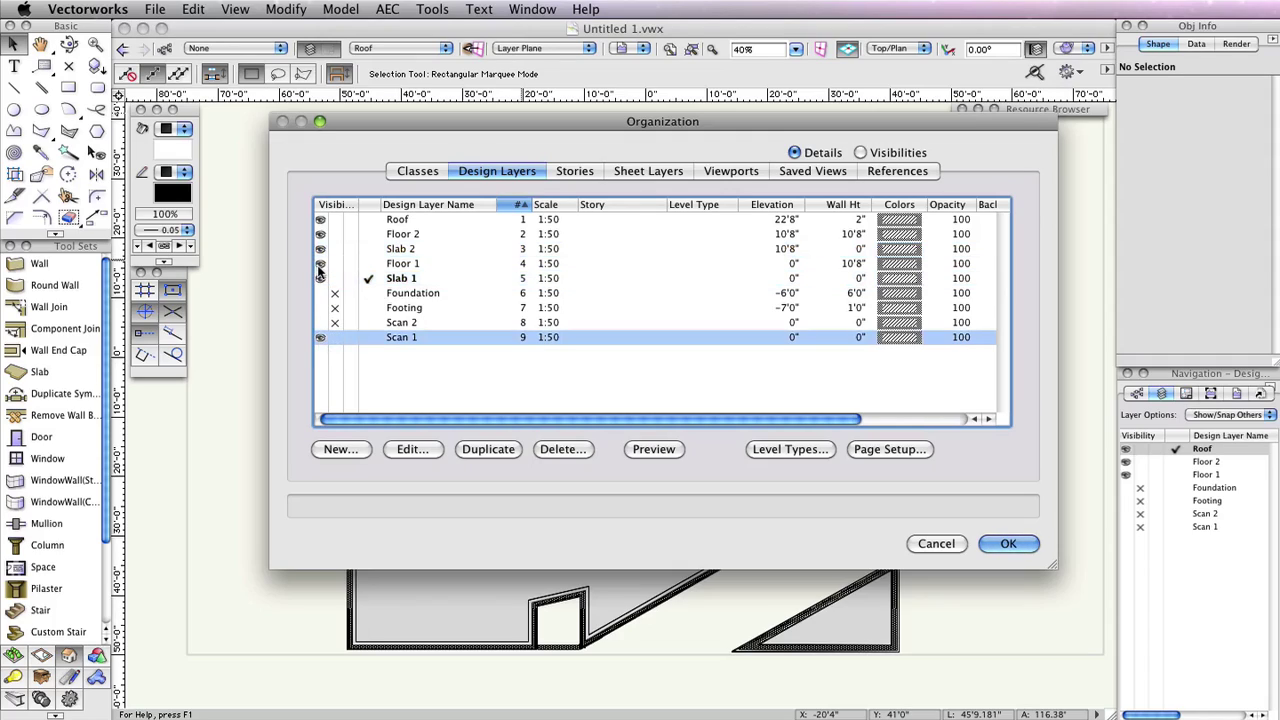
{"action": "left_click", "coordinate": [334, 248]}
{"action": "left_click", "coordinate": [335, 234]}
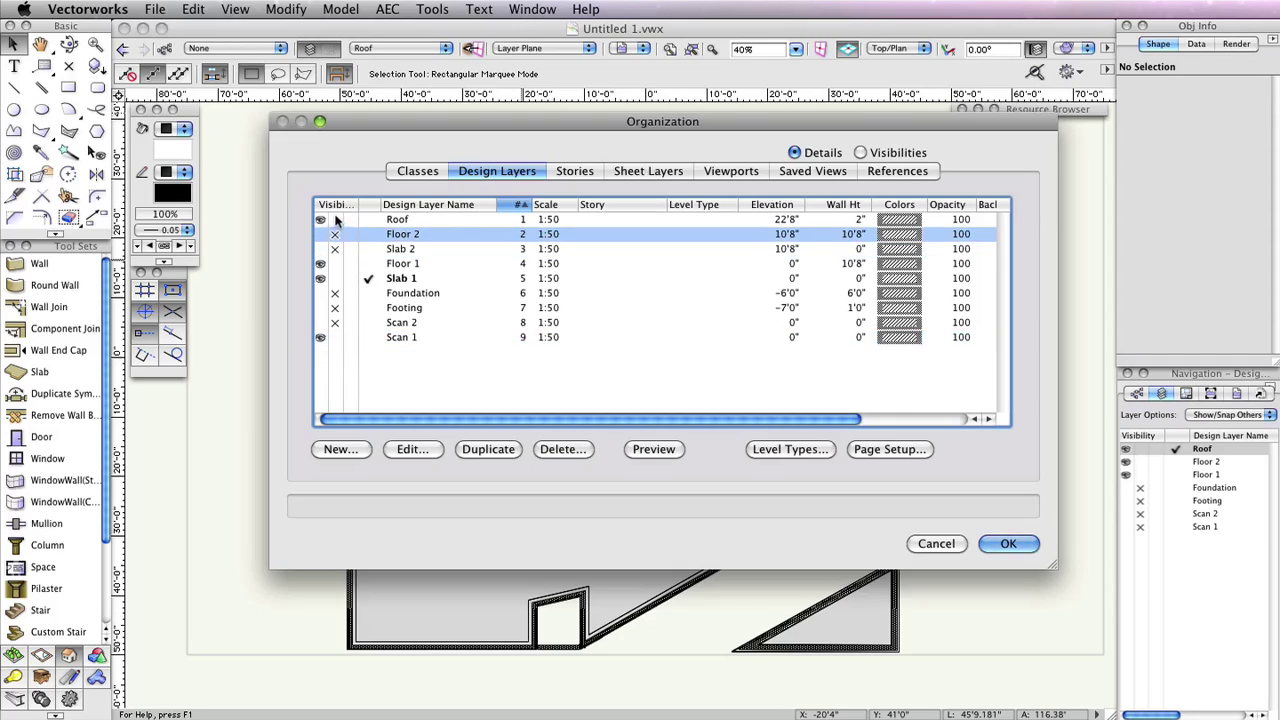
{"action": "left_click", "coordinate": [335, 219]}
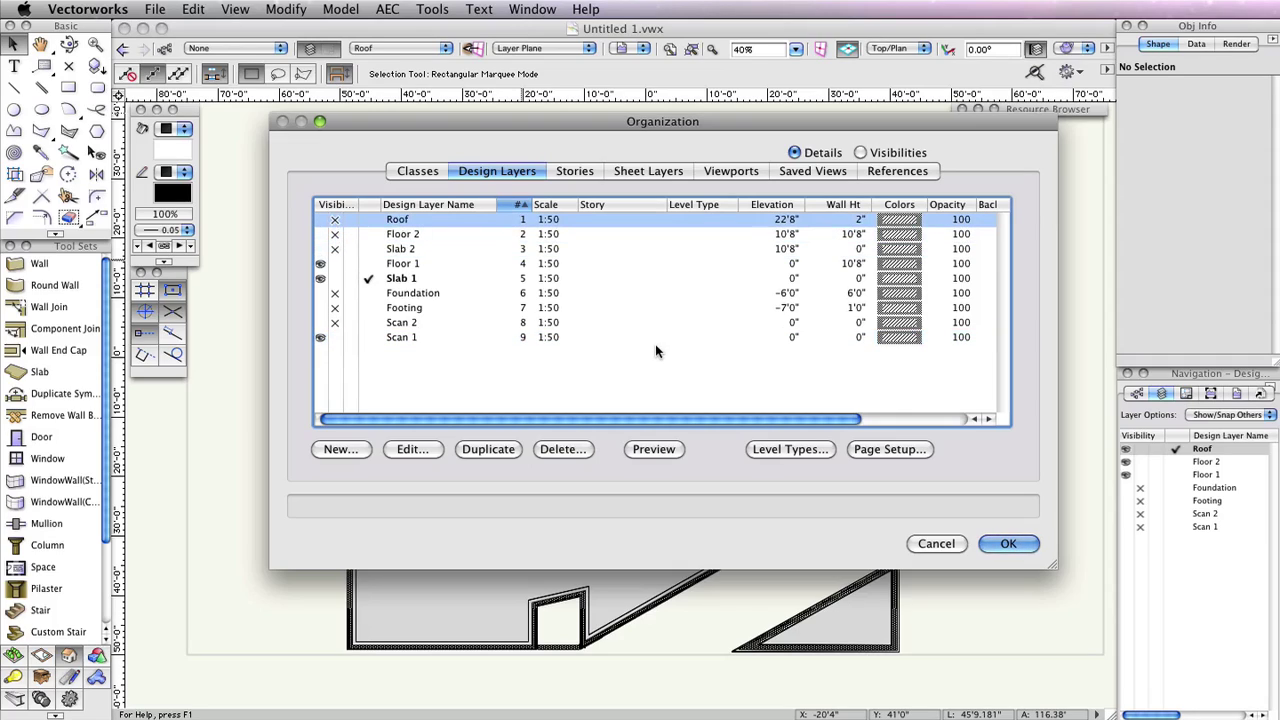
{"action": "left_click", "coordinate": [998, 543]}
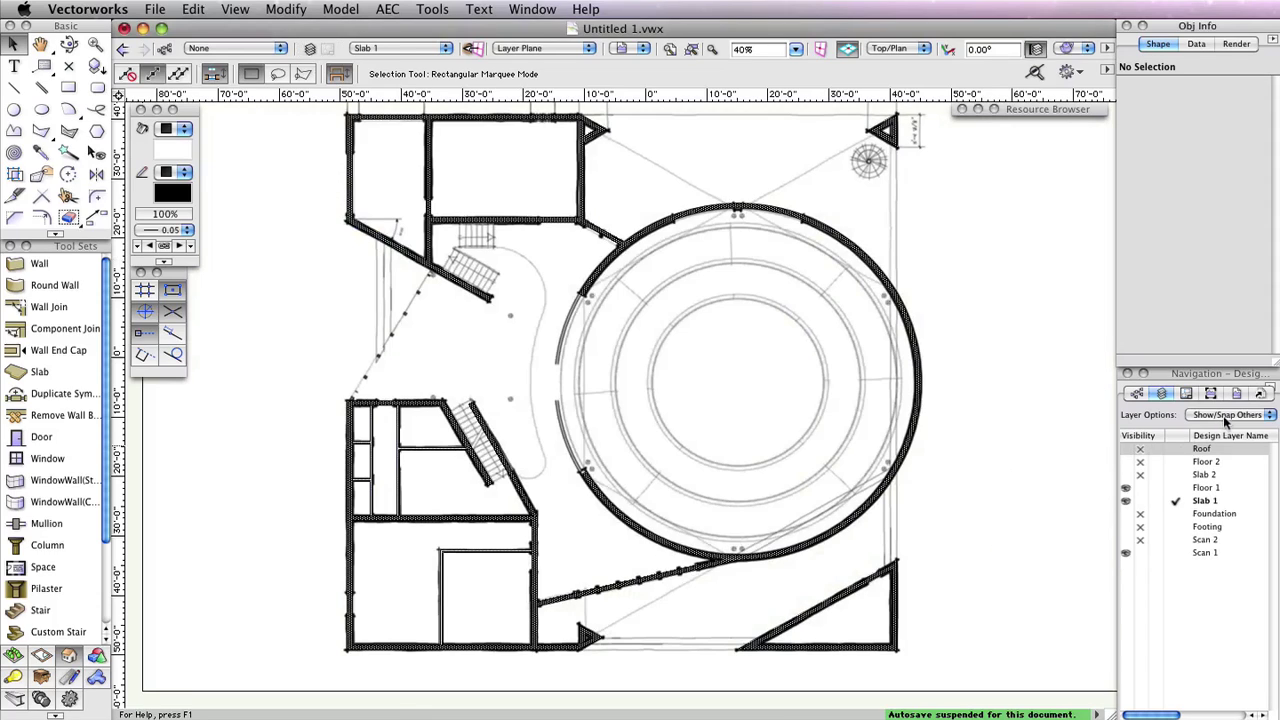
{"action": "left_click", "coordinate": [1228, 414]}
{"action": "left_click", "coordinate": [1240, 415]}
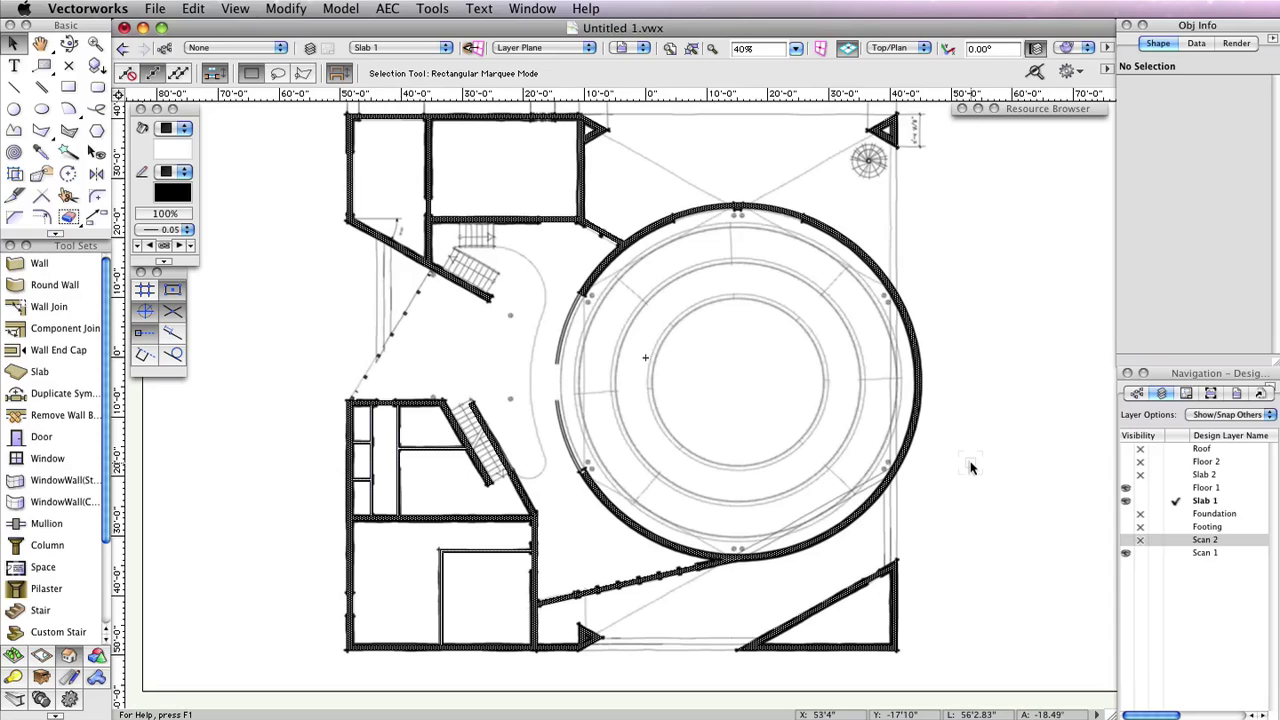
Set the default fill to a pale beige from the Classic Vectorworks Colors and the default opacity to 50%.
{"action": "left_click", "coordinate": [186, 158]}
{"action": "left_click", "coordinate": [323, 530]}
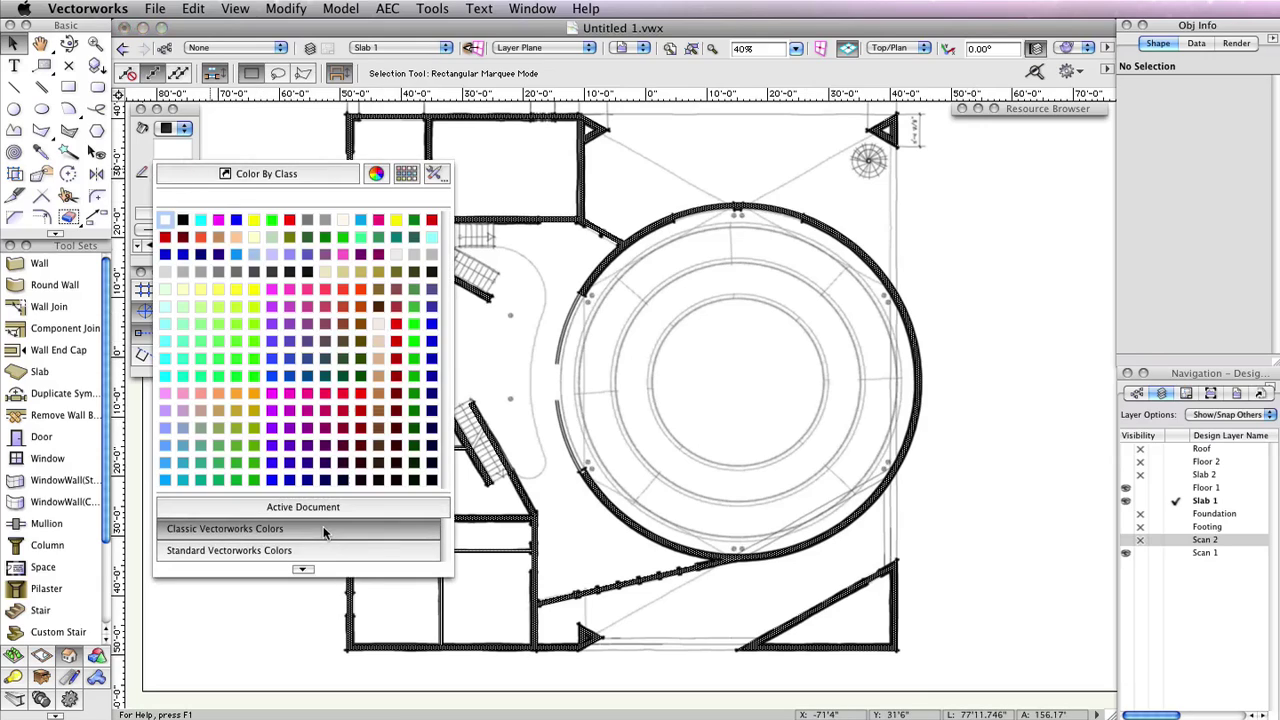
{"action": "left_click", "coordinate": [379, 325]}
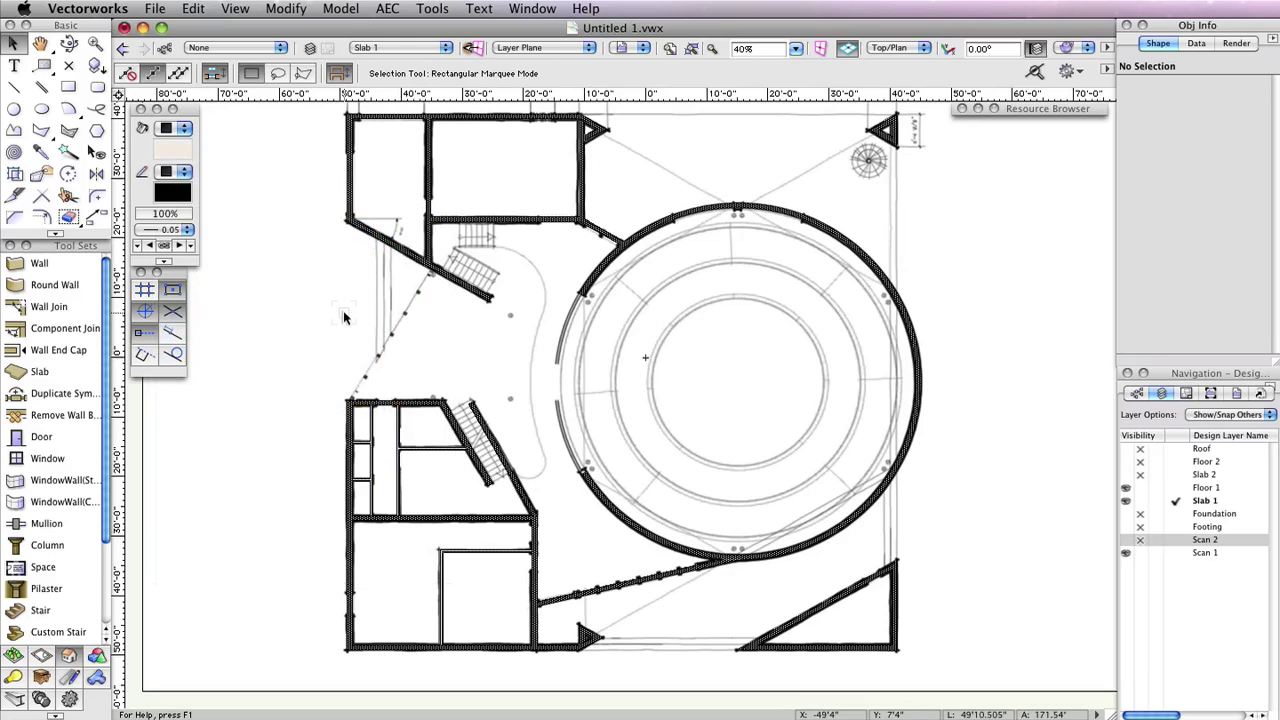
{"action": "left_click", "coordinate": [170, 215]}
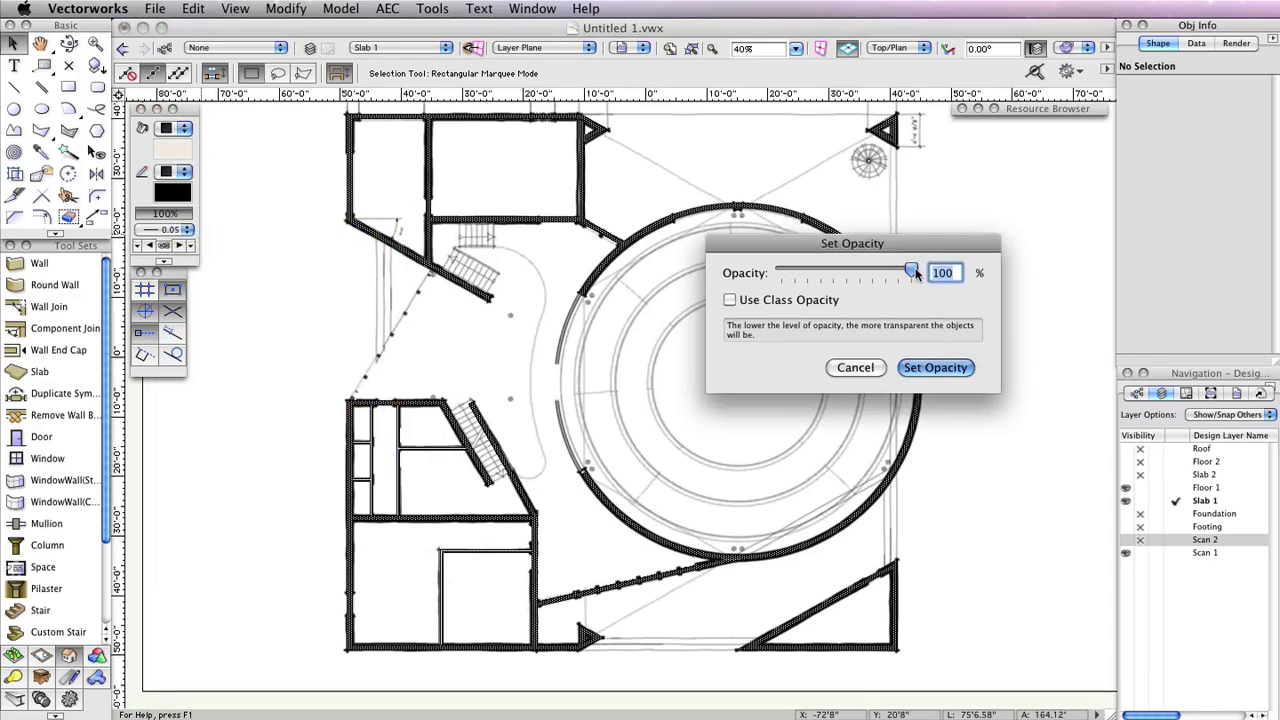
{"action": "type", "text": "50"}
{"action": "left_click", "coordinate": [936, 367]}
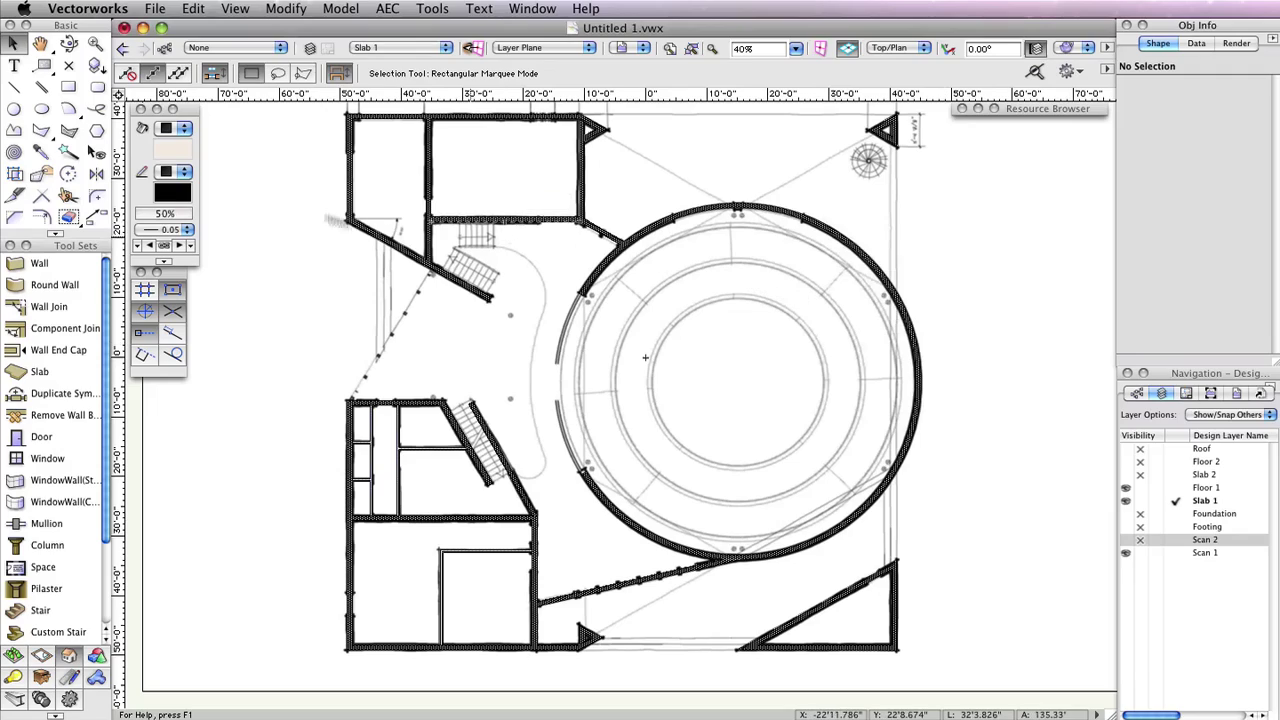
Draw a rectangle about 90' by 90' over the floor plan, from the building's upper-left outer corner to its lower-right outer corner.
{"action": "left_click", "coordinate": [69, 87]}
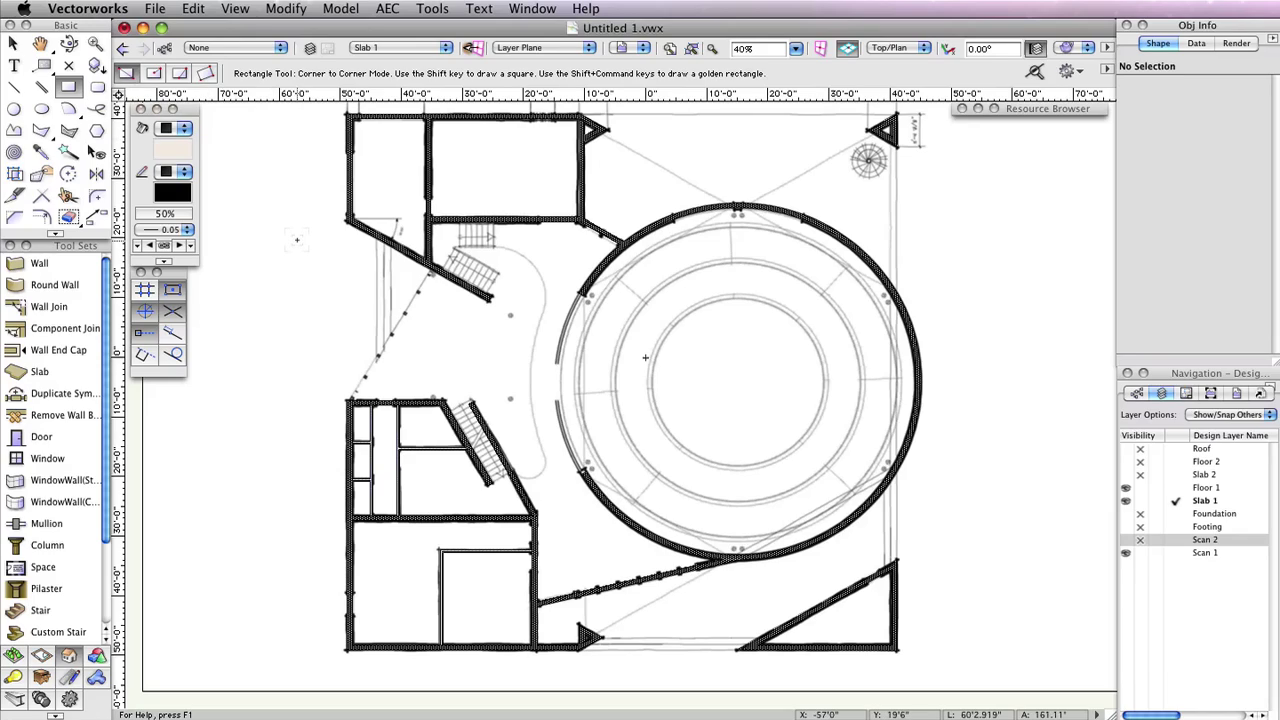
{"action": "left_click", "coordinate": [345, 115]}
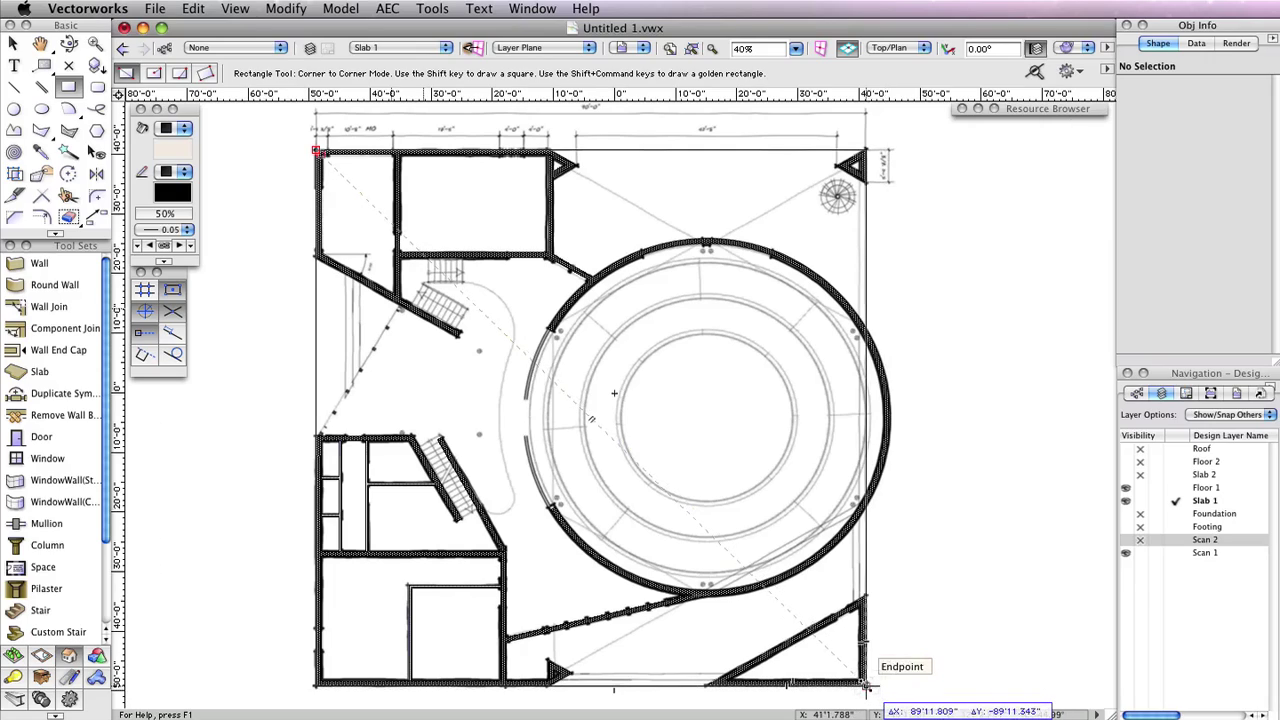
{"action": "left_click", "coordinate": [866, 687]}
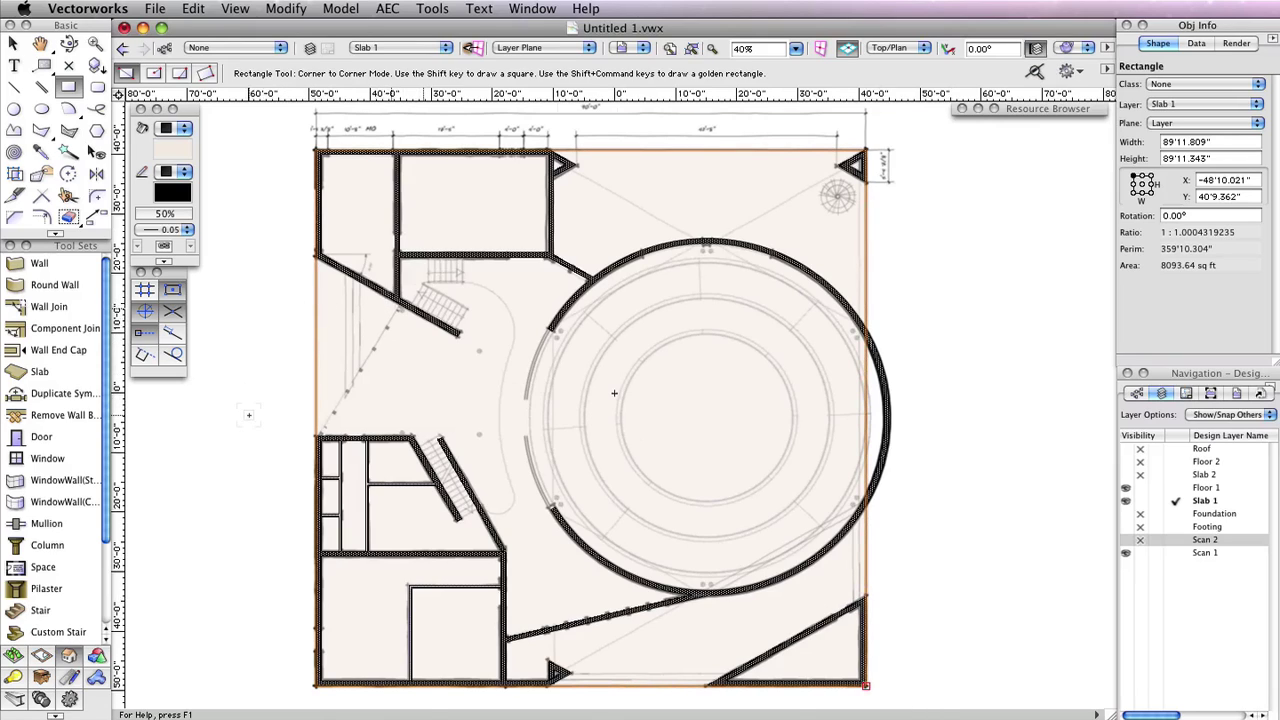
Draw a three-point rotated rectangle about 26' by 19'6" from the lower-left room's outer corner, perpendicular to the angled entrance wall, extending outside the building.
{"action": "scroll", "coordinate": [248, 415], "scroll_direction": "up", "scroll_amount": 3}
{"action": "middle_click_drag", "start_coordinate": [715, 390], "coordinate": [768, 448]}
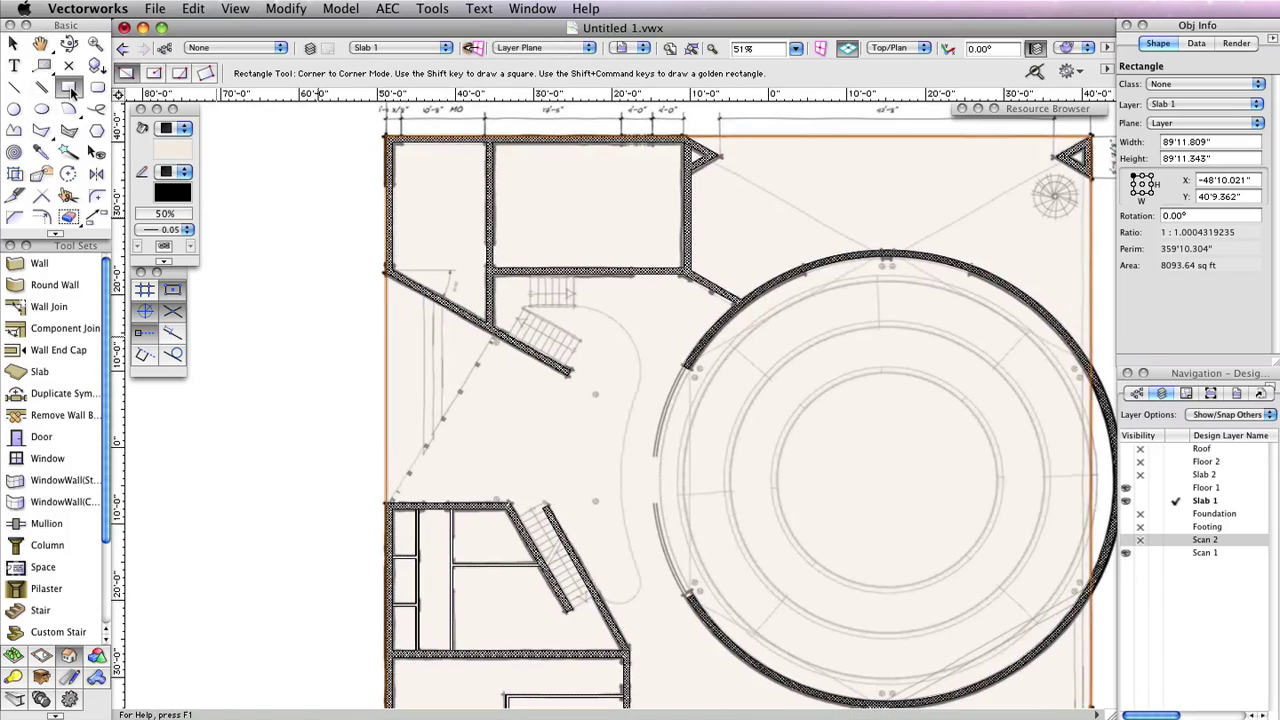
{"action": "left_click", "coordinate": [206, 74]}
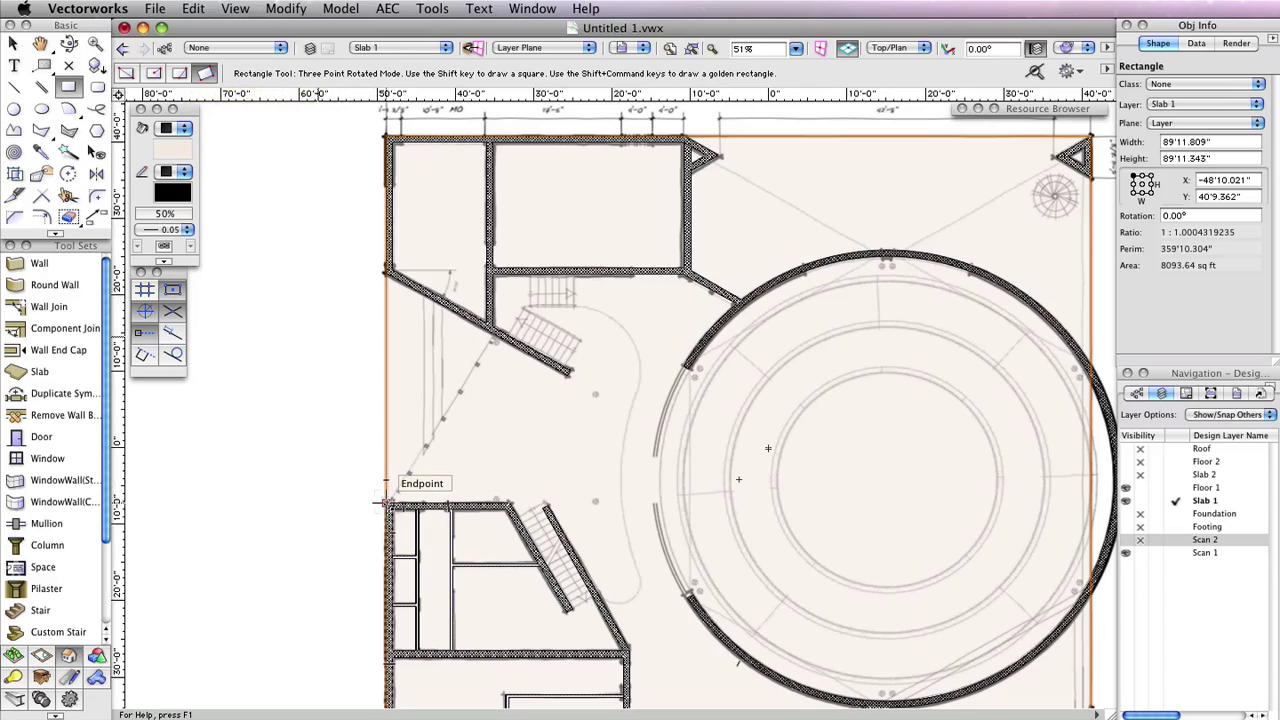
{"action": "scroll", "coordinate": [385, 505], "scroll_direction": "up", "scroll_amount": 2}
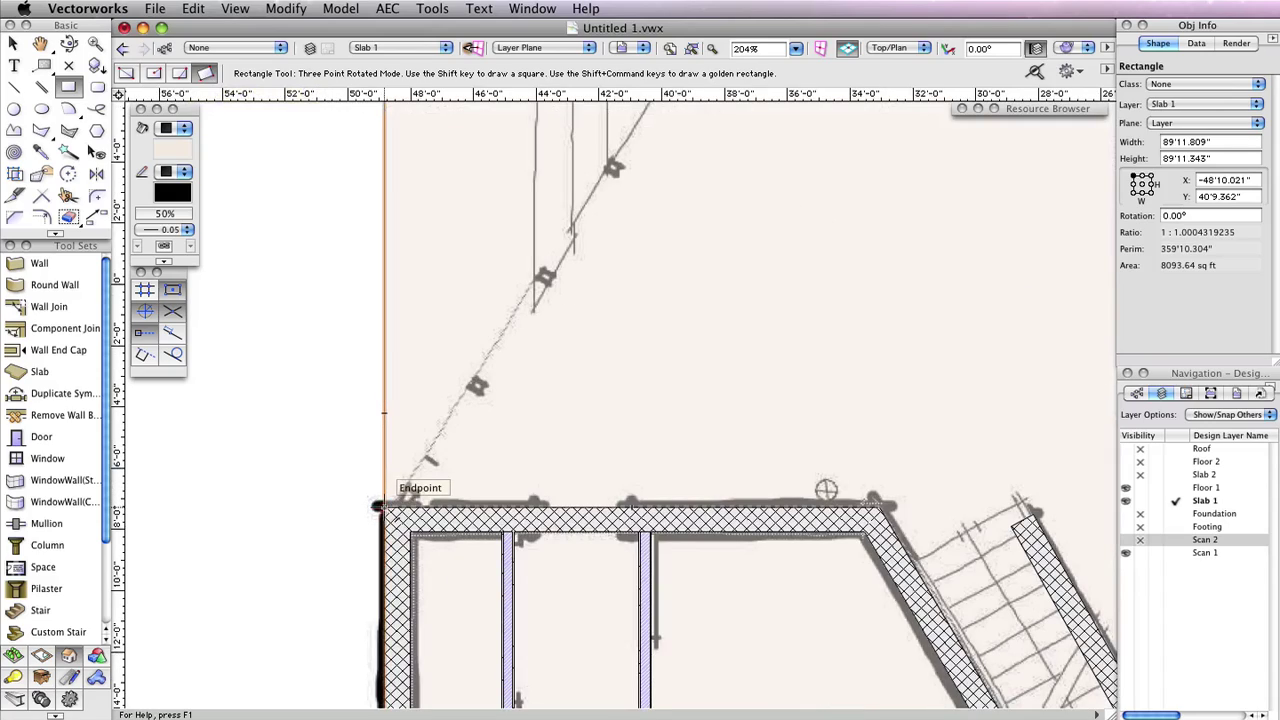
{"action": "left_click", "coordinate": [383, 506]}
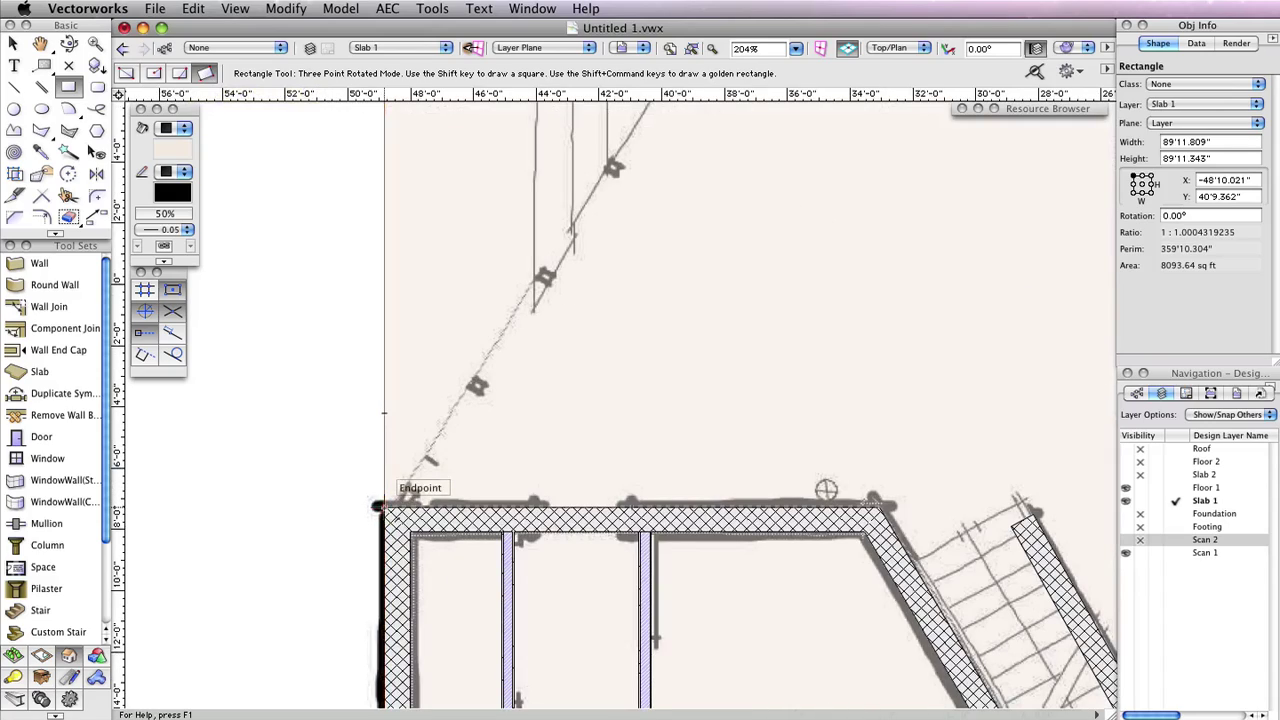
{"action": "scroll", "coordinate": [645, 147], "scroll_direction": "down", "scroll_amount": 3}
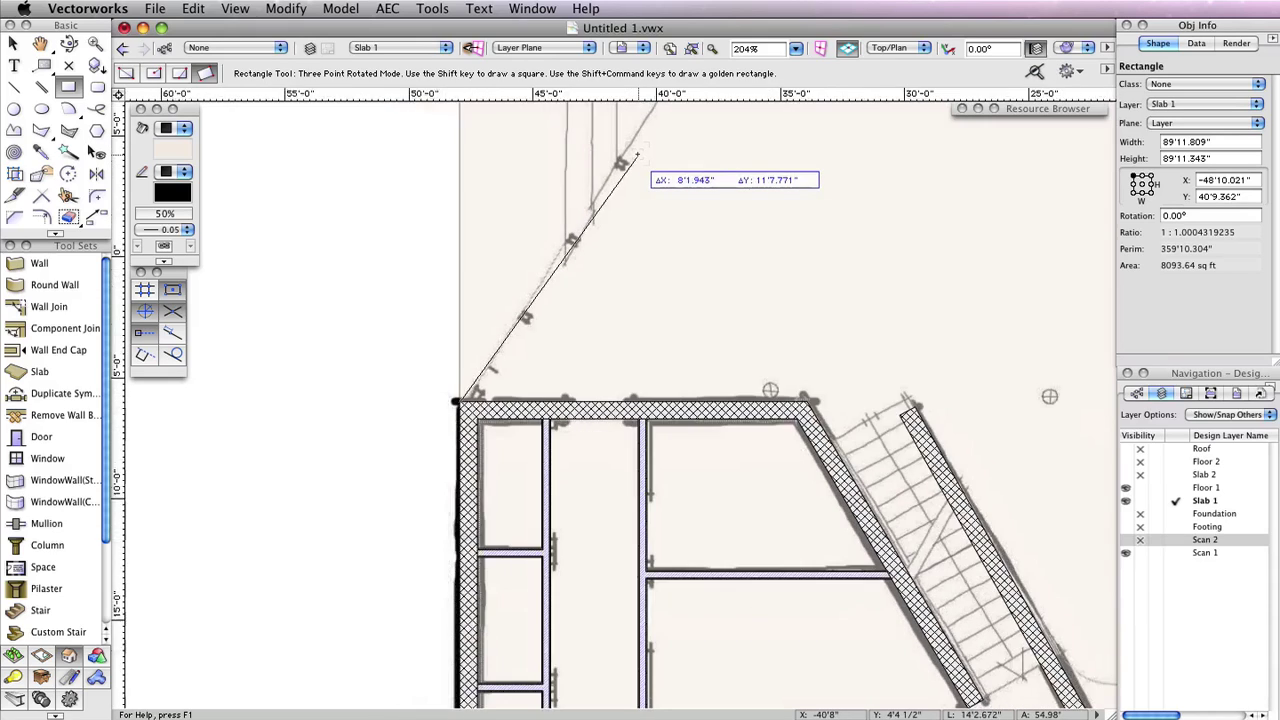
{"action": "middle_click_drag", "start_coordinate": [660, 106], "coordinate": [579, 394]}
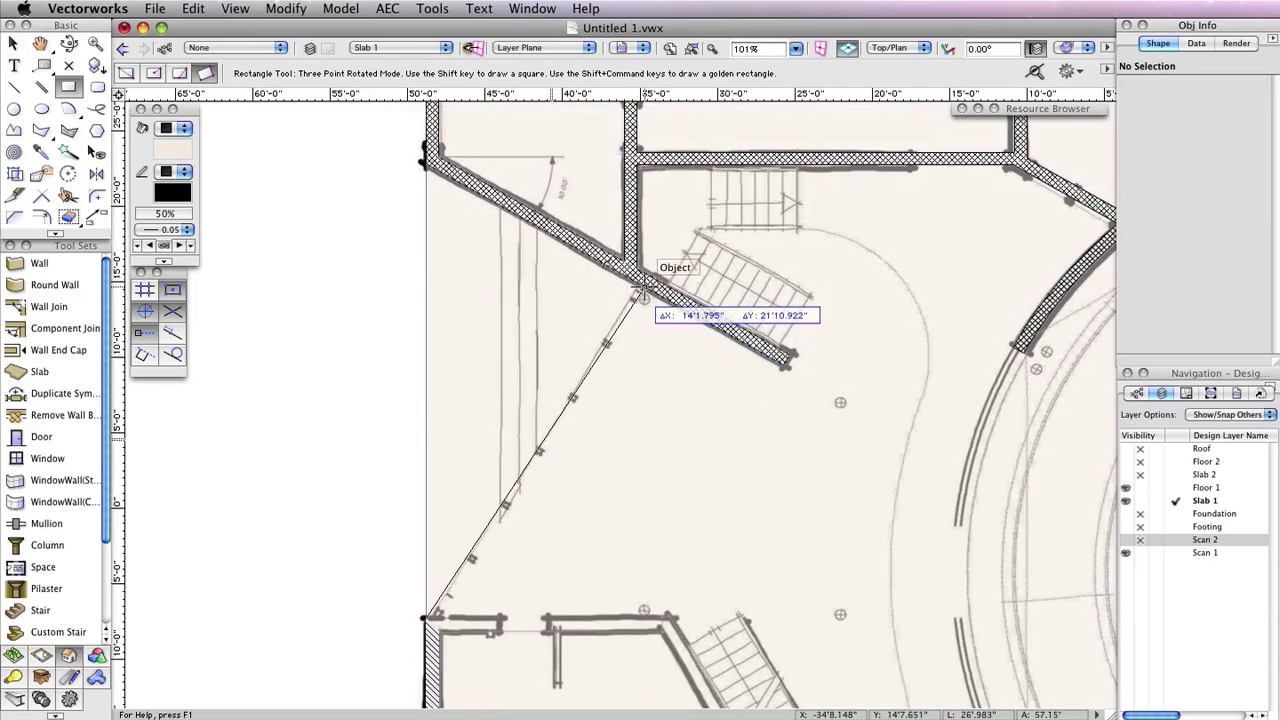
{"action": "scroll", "coordinate": [641, 291], "scroll_direction": "up", "scroll_amount": 2}
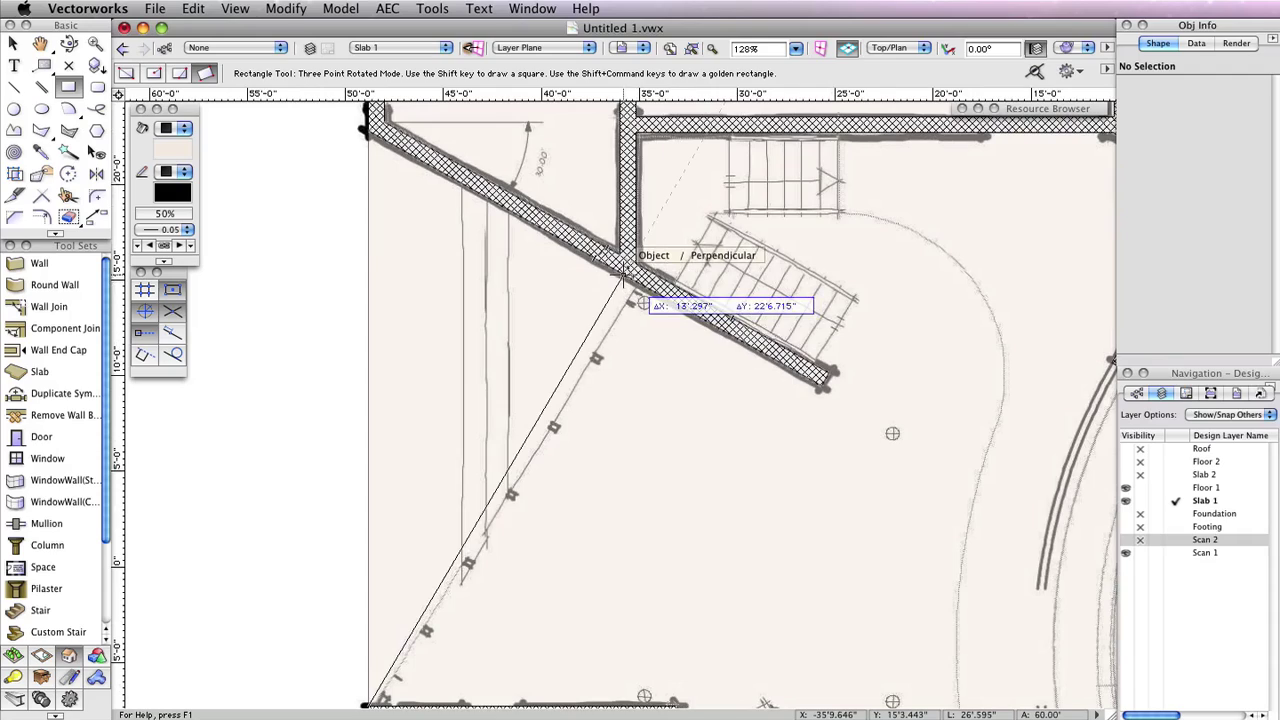
{"action": "left_click", "coordinate": [623, 272]}
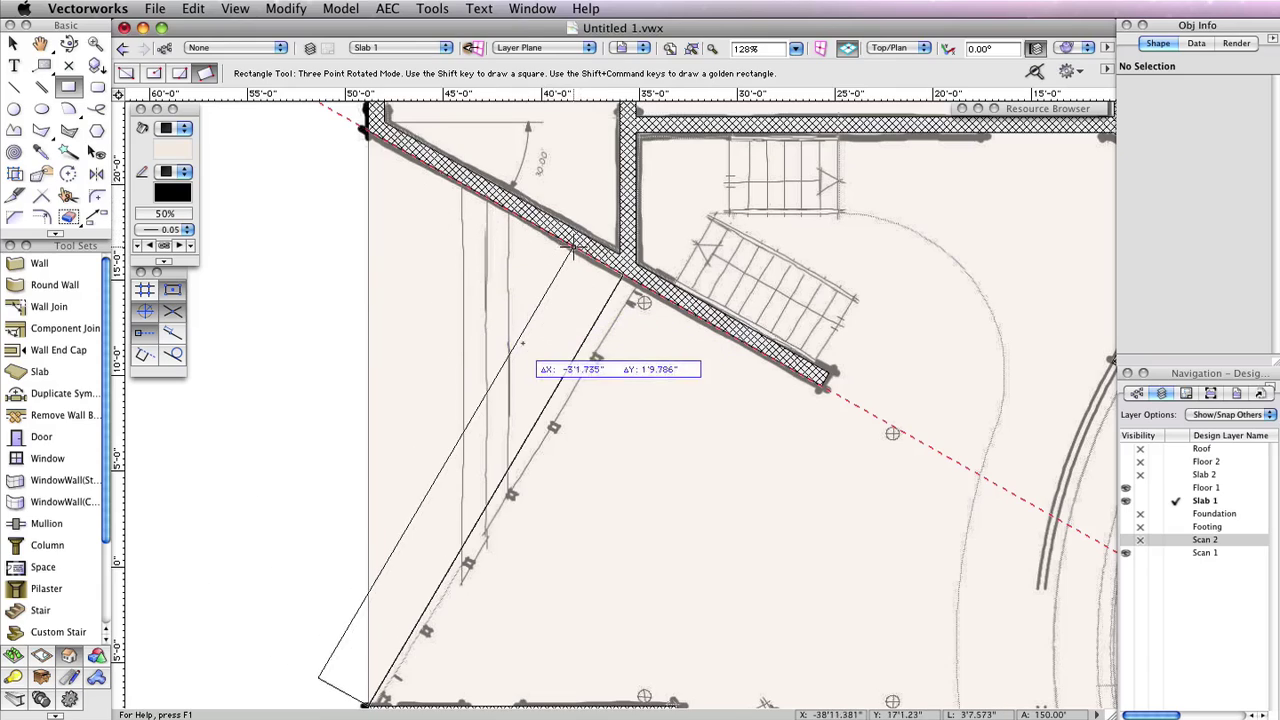
{"action": "mouse_move", "coordinate": [556, 242]}
{"action": "middle_mouse_down"}
{"action": "mouse_move", "coordinate": [790, 271]}
{"action": "mouse_move", "coordinate": [821, 297]}
{"action": "middle_mouse_up"}
{"action": "scroll", "coordinate": [730, 345], "scroll_direction": "down", "scroll_amount": 1}
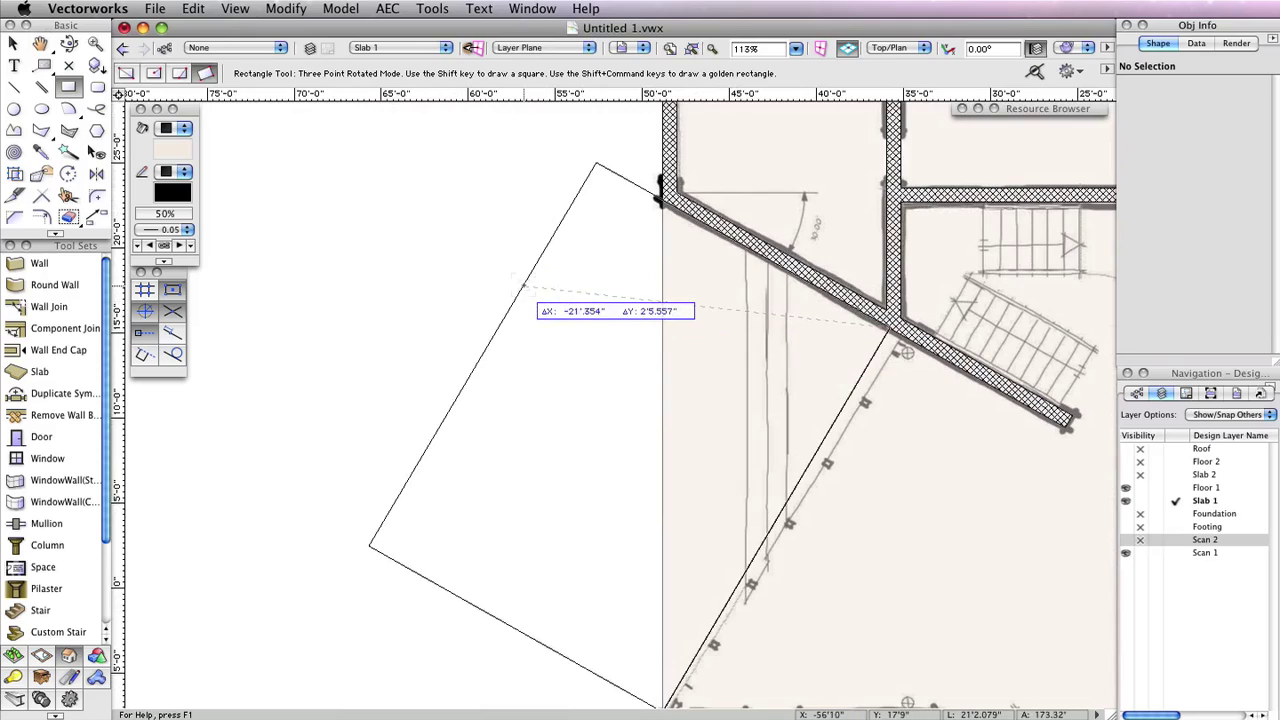
{"action": "scroll", "coordinate": [519, 283], "scroll_direction": "down", "scroll_amount": 1}
{"action": "scroll", "coordinate": [520, 285], "scroll_direction": "down", "scroll_amount": 1}
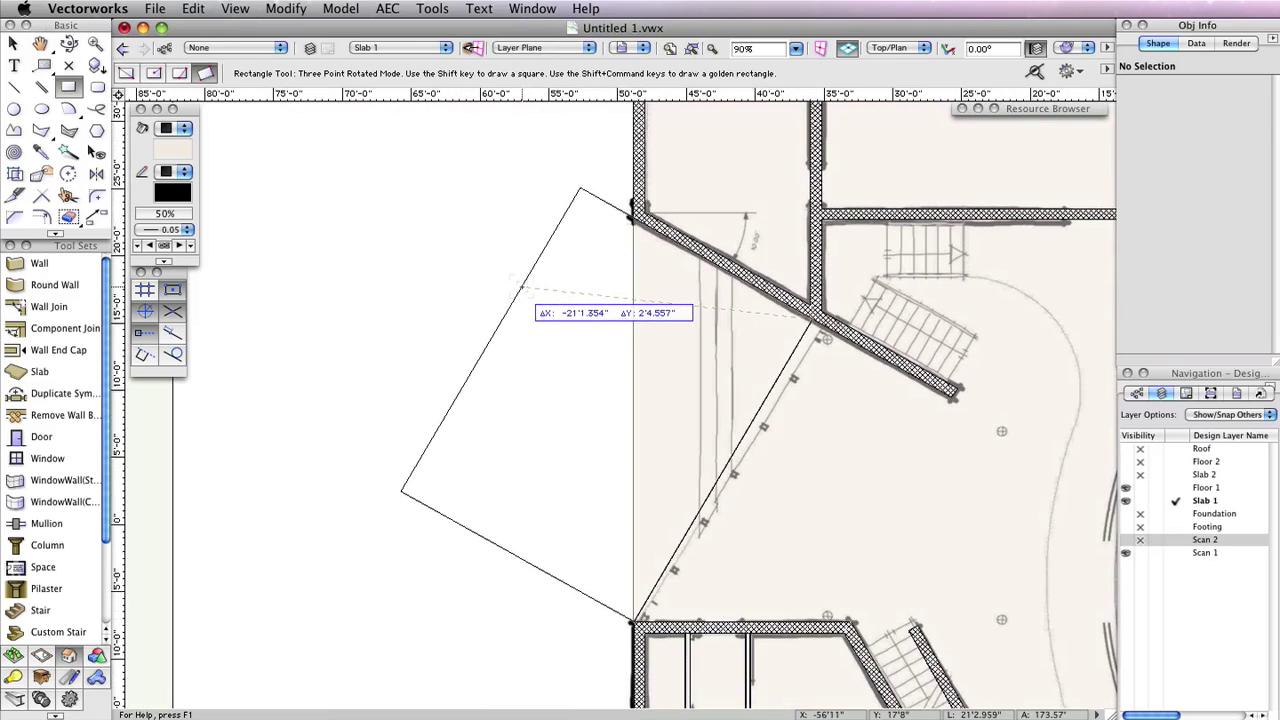
{"action": "left_click", "coordinate": [520, 288]}
{"action": "scroll", "coordinate": [398, 257], "scroll_direction": "down", "scroll_amount": 2}
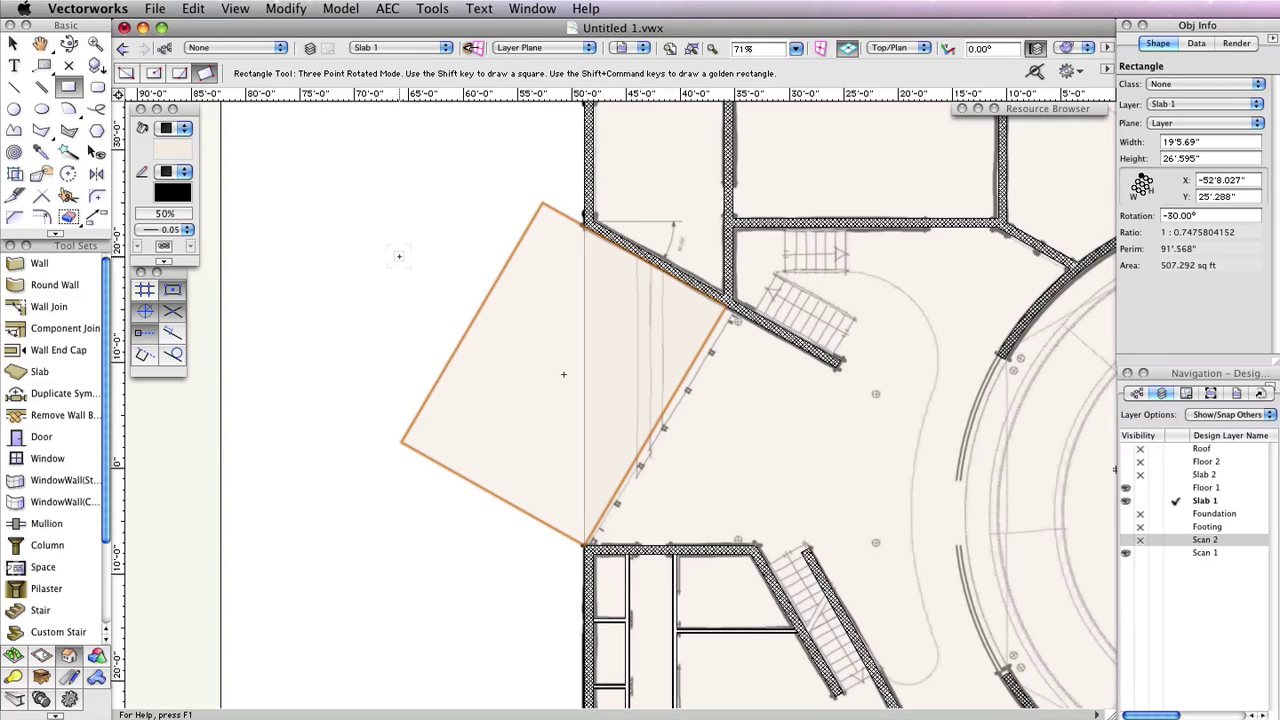
Clip the large slab rectangle with the rotated rectangle and delete the rotated rectangle.
{"action": "scroll", "coordinate": [398, 257], "scroll_direction": "down", "scroll_amount": 3}
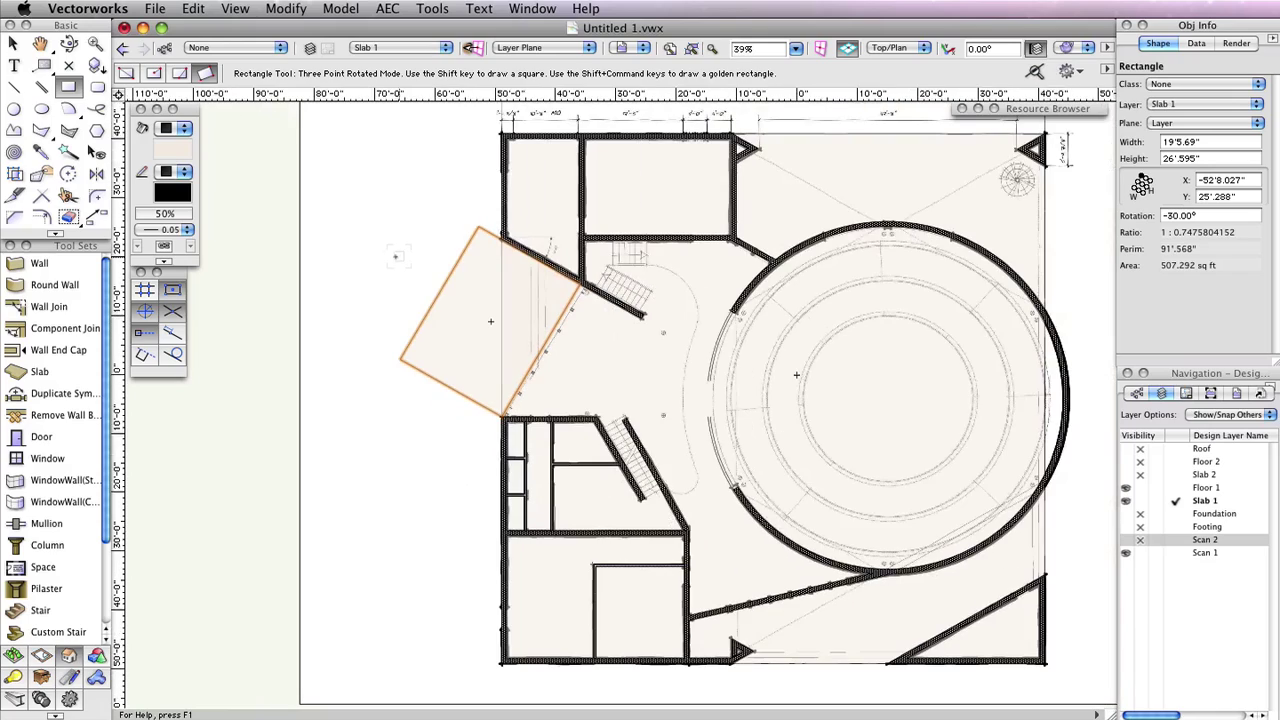
{"action": "left_click", "coordinate": [14, 43]}
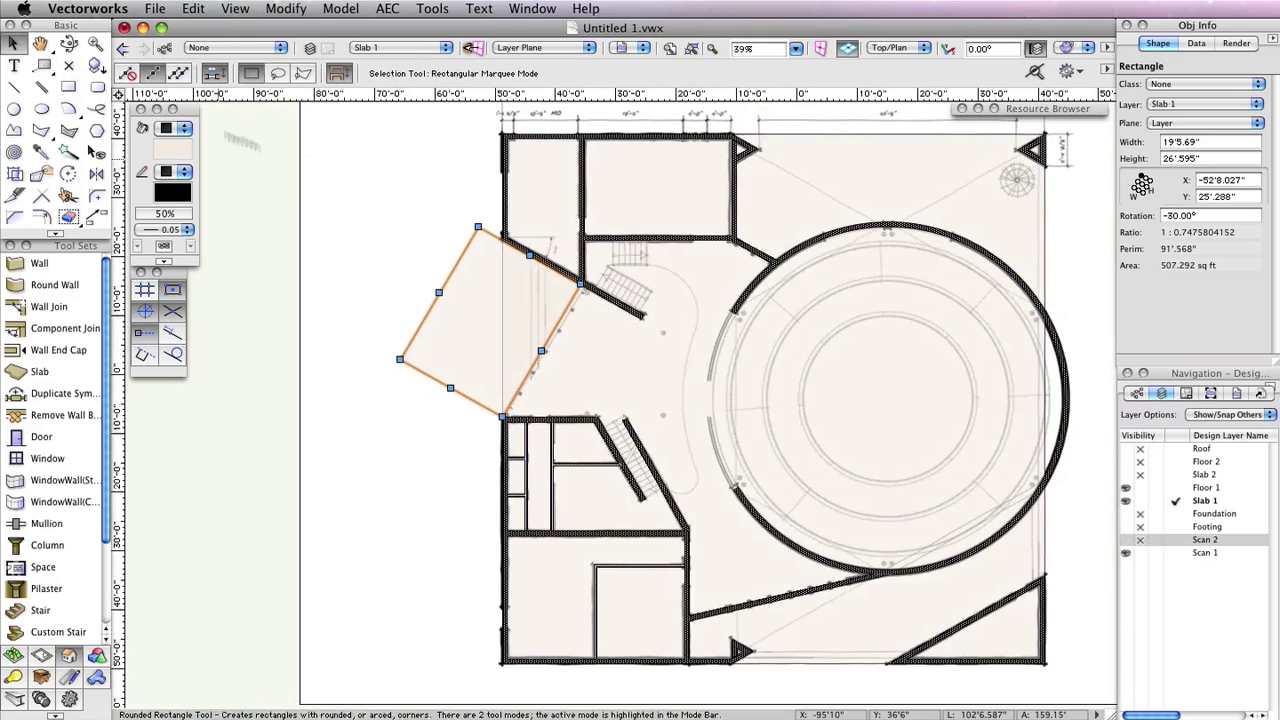
{"action": "left_click", "coordinate": [759, 305], "text": "shift"}
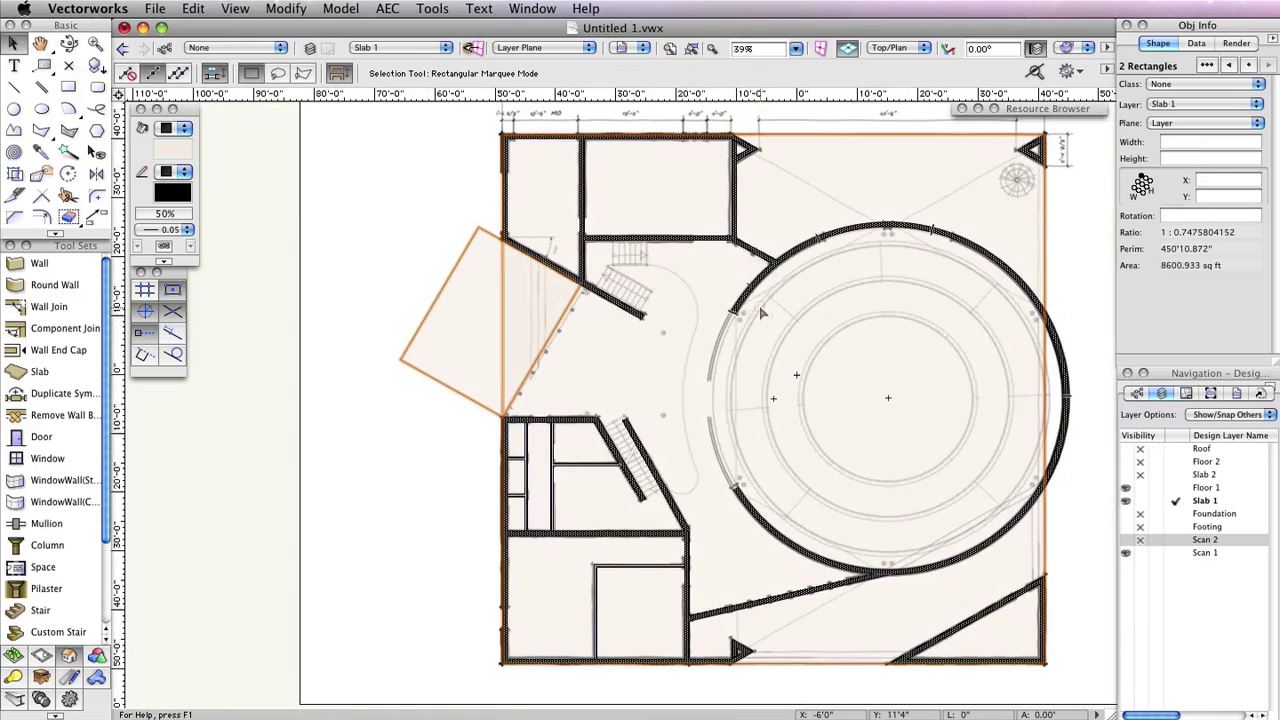
{"action": "key", "text": "h"}
{"action": "left_click_drag", "start_coordinate": [700, 400], "coordinate": [572, 412]}
{"action": "key", "text": "x"}
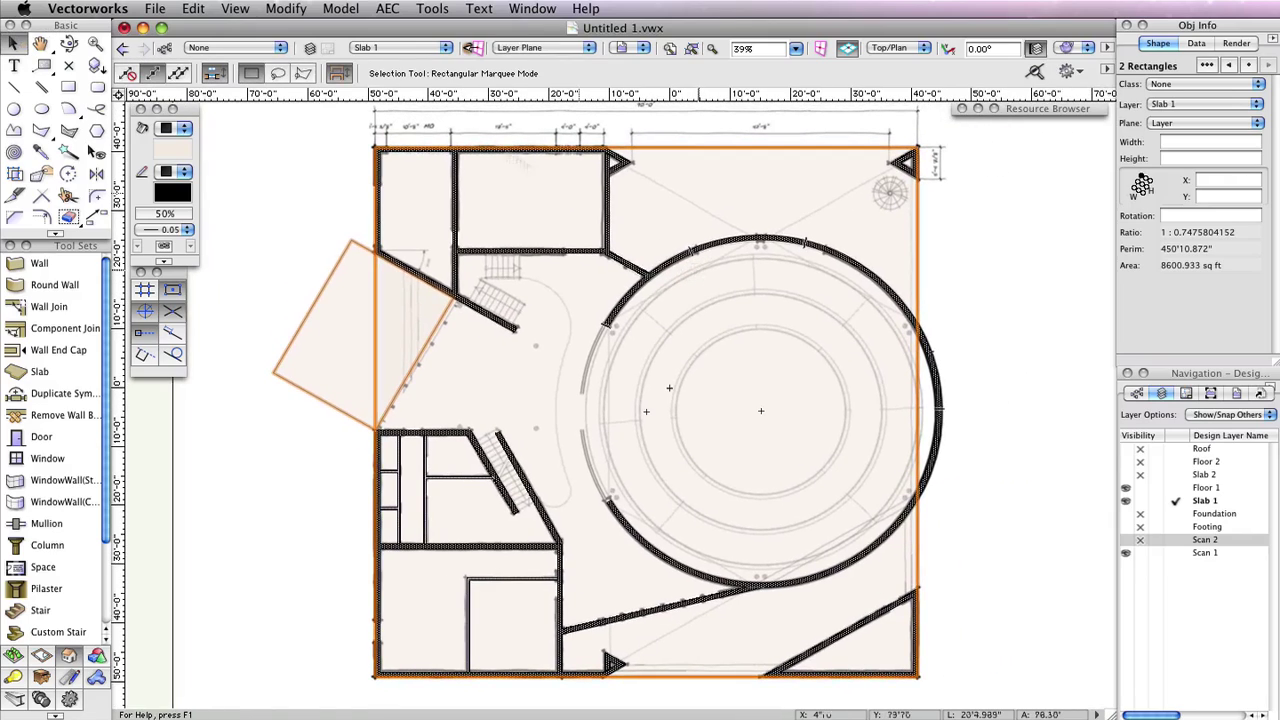
{"action": "left_click", "coordinate": [285, 8]}
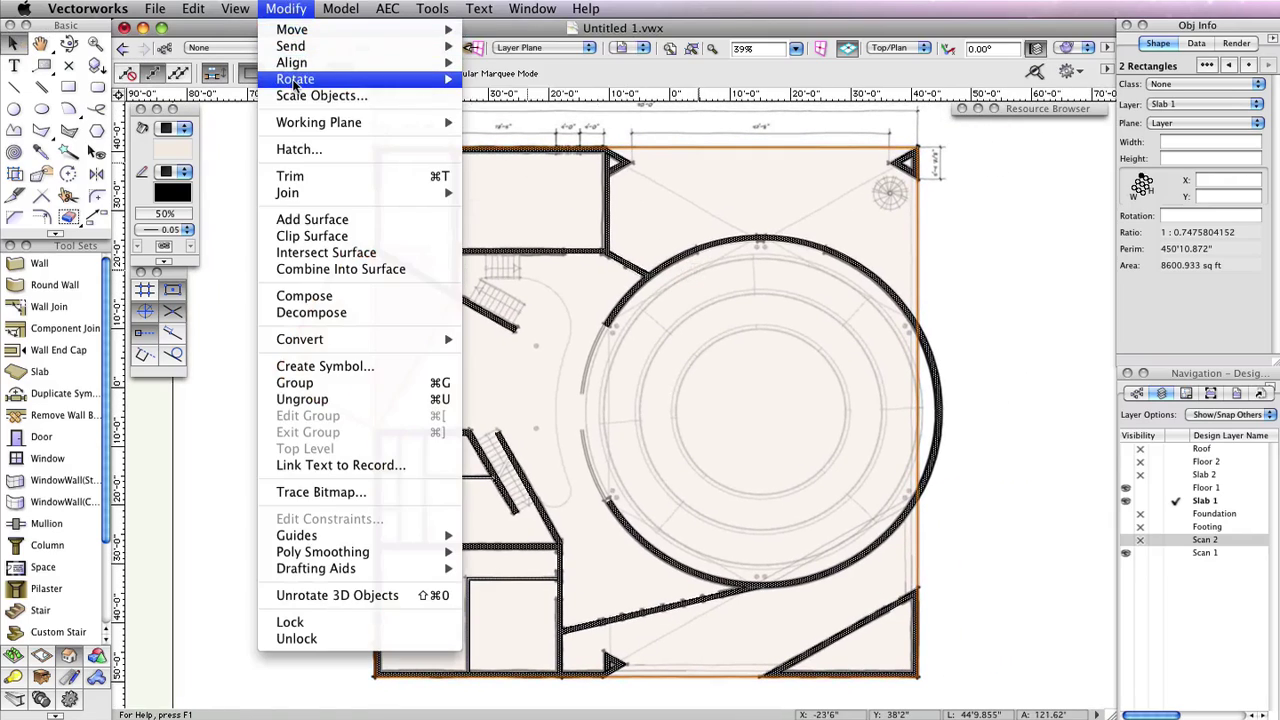
{"action": "left_click", "coordinate": [358, 238]}
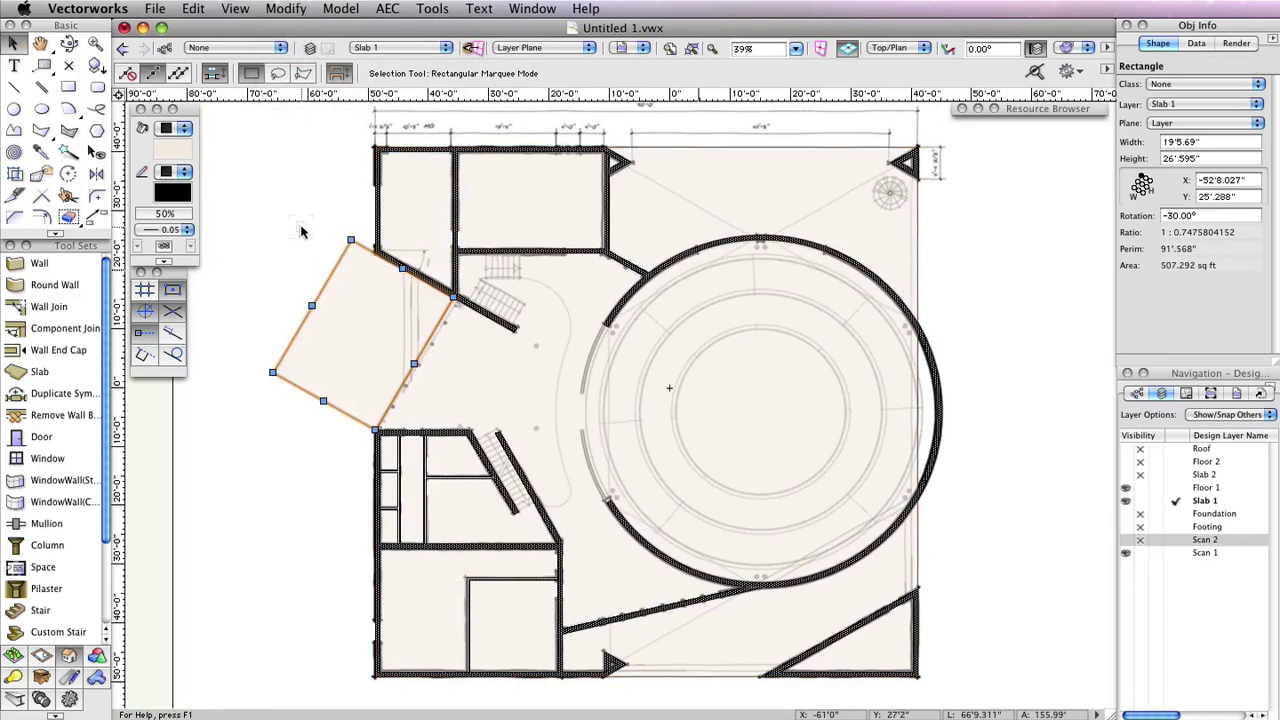
{"action": "key", "text": "Delete"}
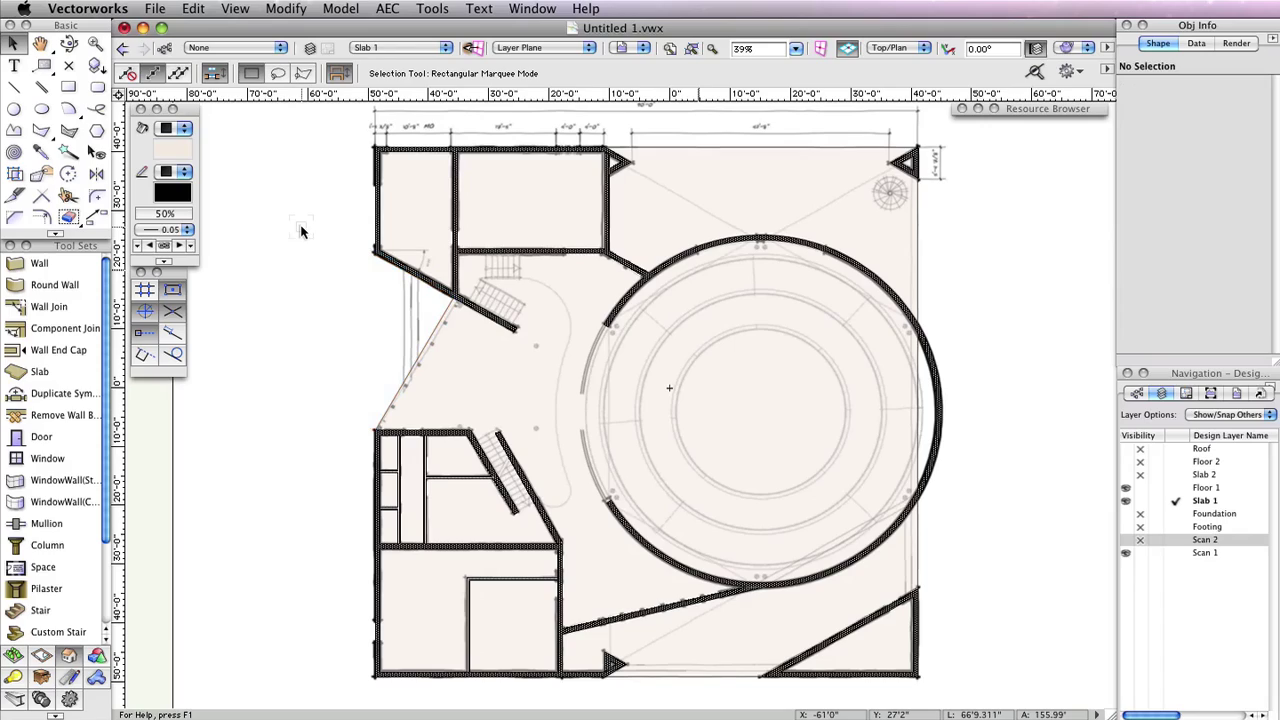
Draw a circle about 29'1.5" in radius from the round room's center to the inner face of its curved wall.
{"action": "left_click", "coordinate": [543, 281]}
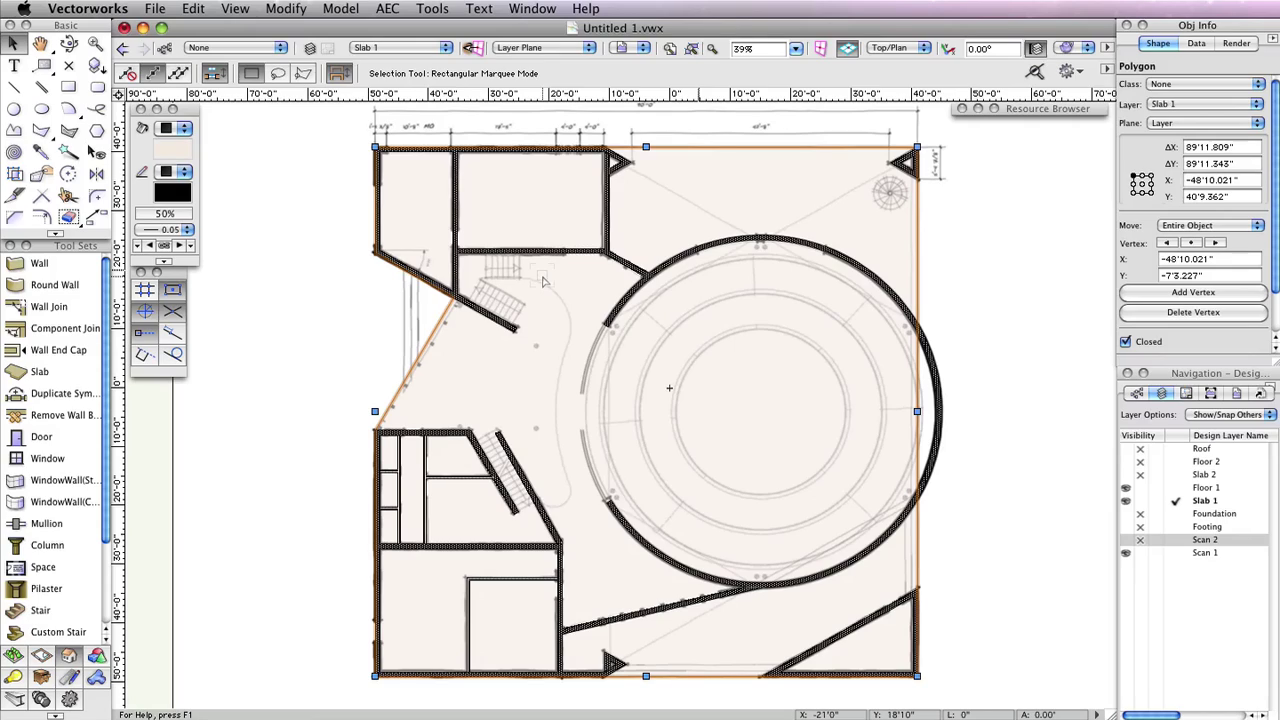
{"action": "left_click", "coordinate": [16, 109]}
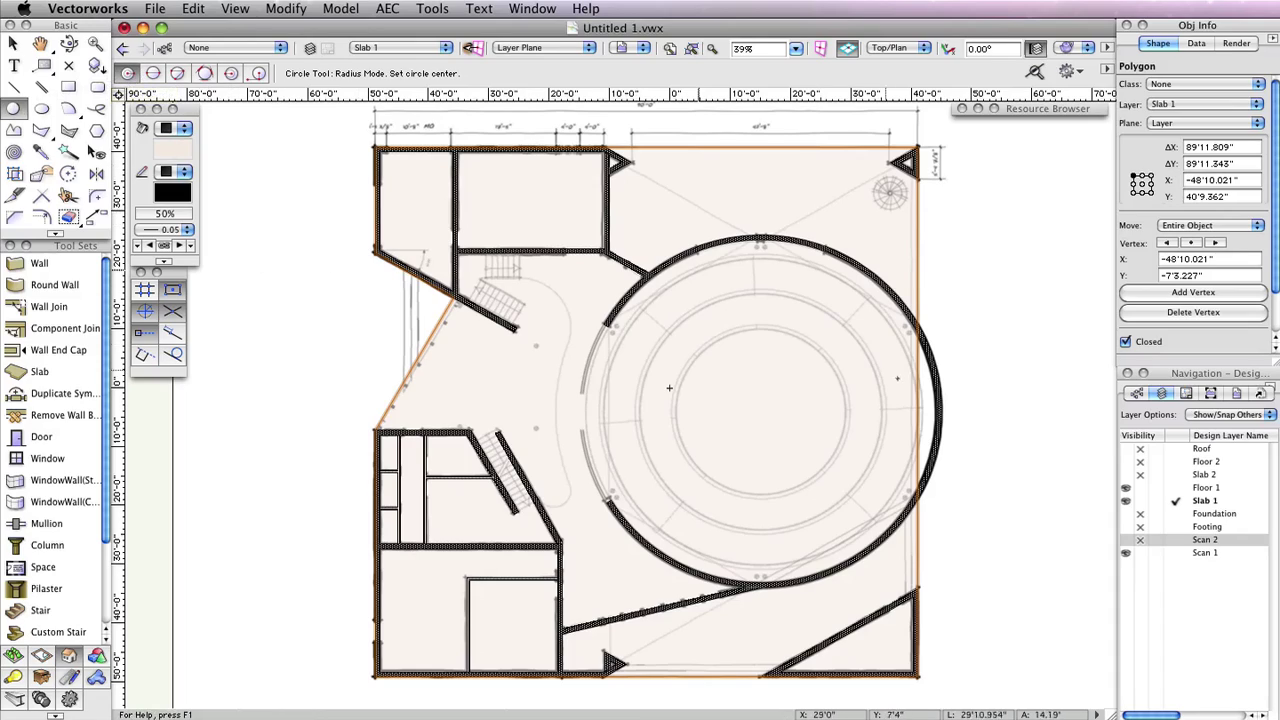
{"action": "left_click", "coordinate": [760, 410]}
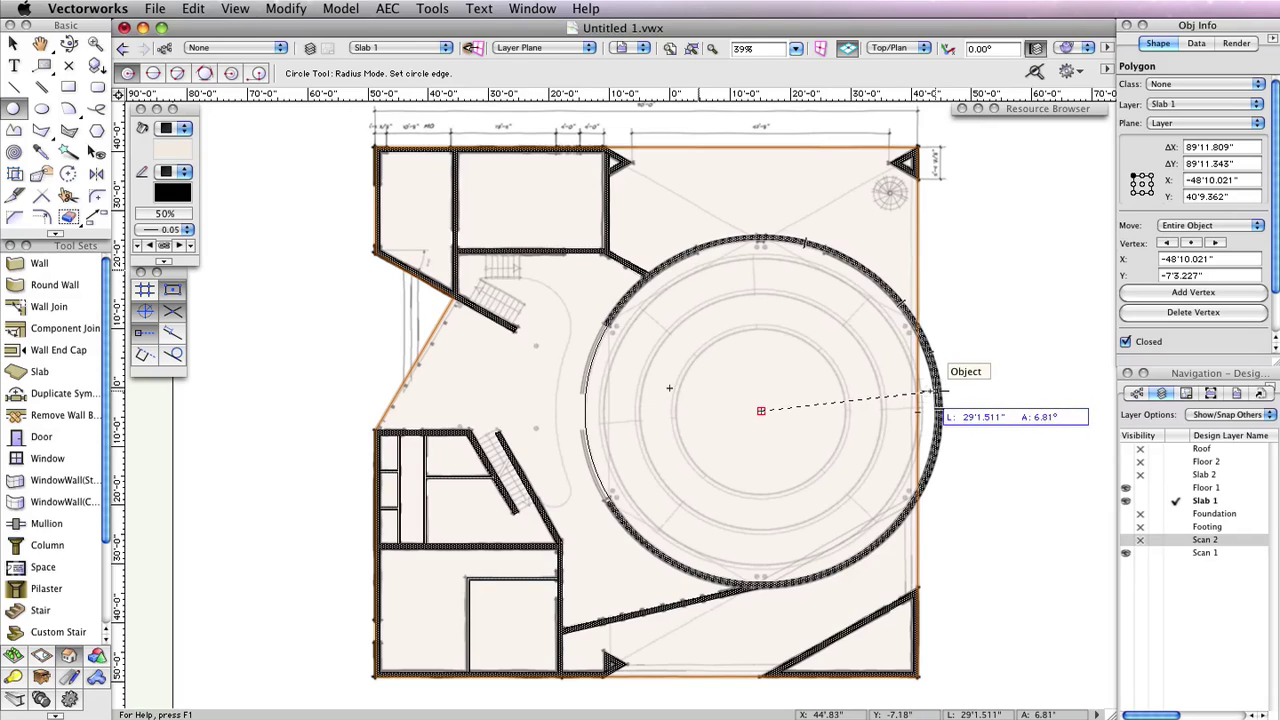
{"action": "left_click", "coordinate": [938, 393]}
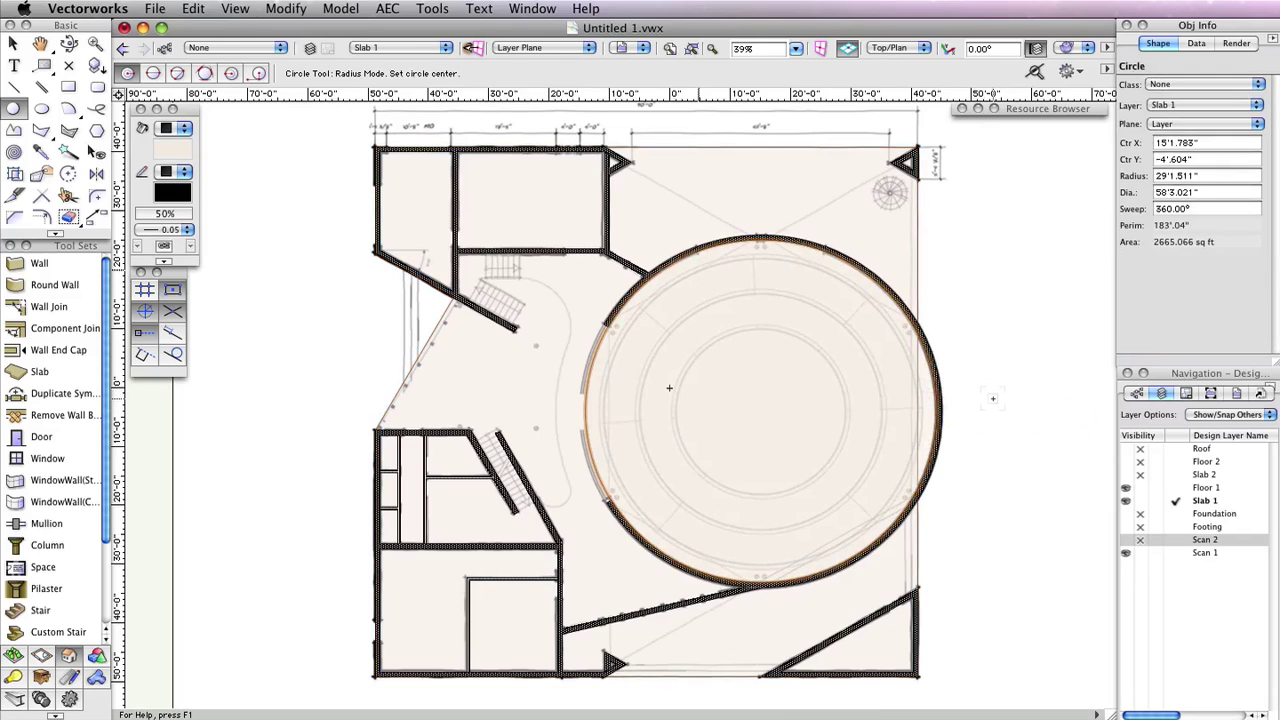
Clip the circle out of the slab polygon and delete the circle.
{"action": "key", "text": "x"}
{"action": "left_click", "coordinate": [684, 178], "text": "shift"}
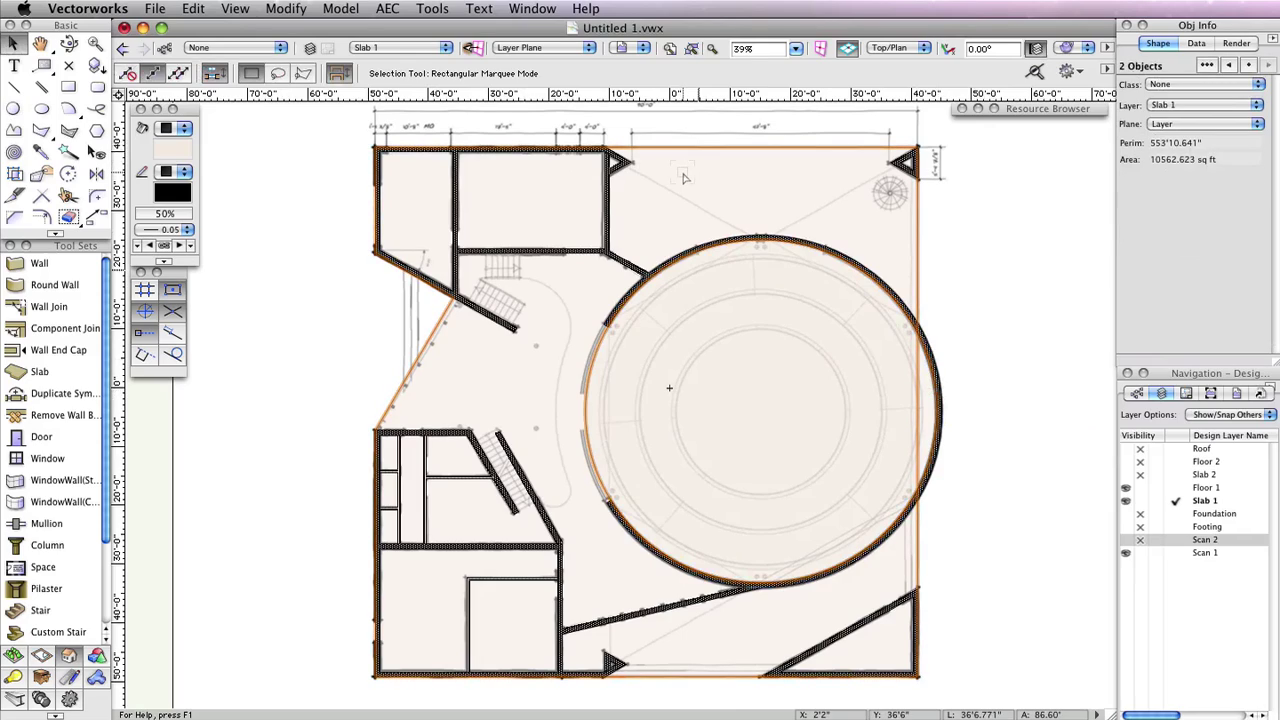
{"action": "right_click", "coordinate": [700, 302]}
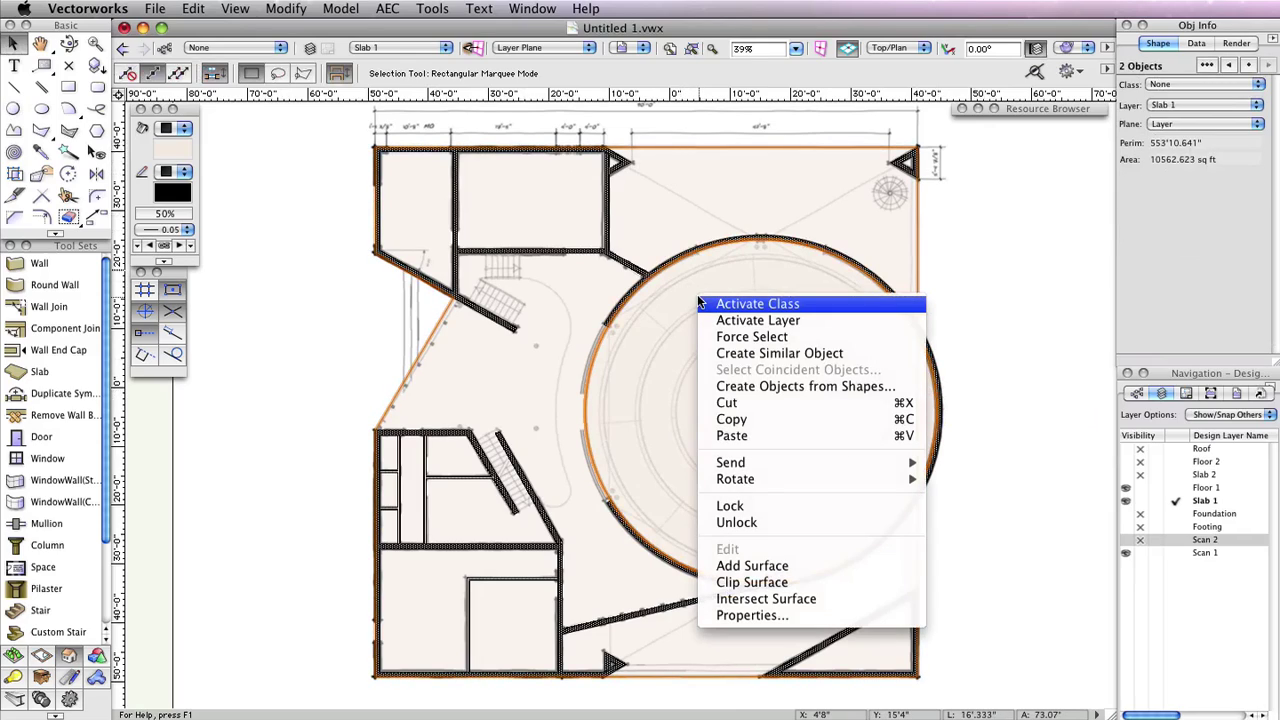
{"action": "left_click", "coordinate": [818, 582]}
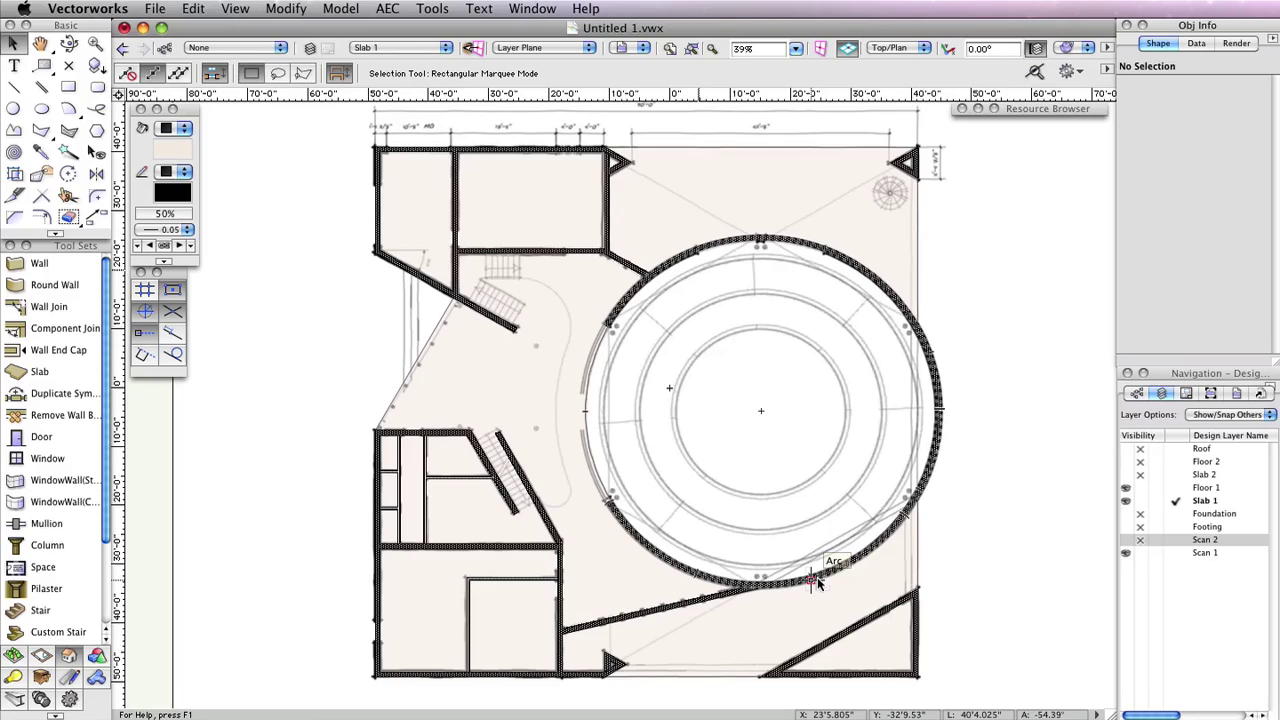
{"action": "left_click", "coordinate": [816, 583]}
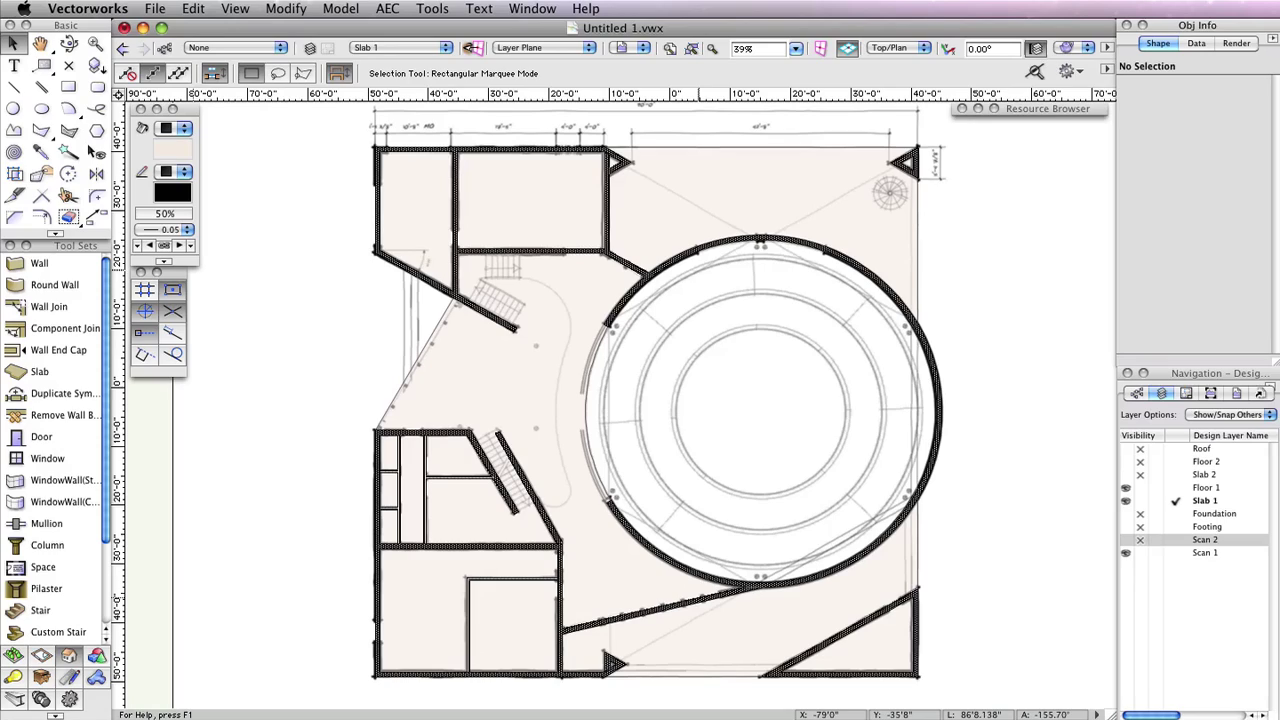
Start a polygon exclusion clip on the slab, tracing down the outer wall of the upper rooms and toward the angled wall at the round room.
{"action": "left_click", "coordinate": [481, 238]}
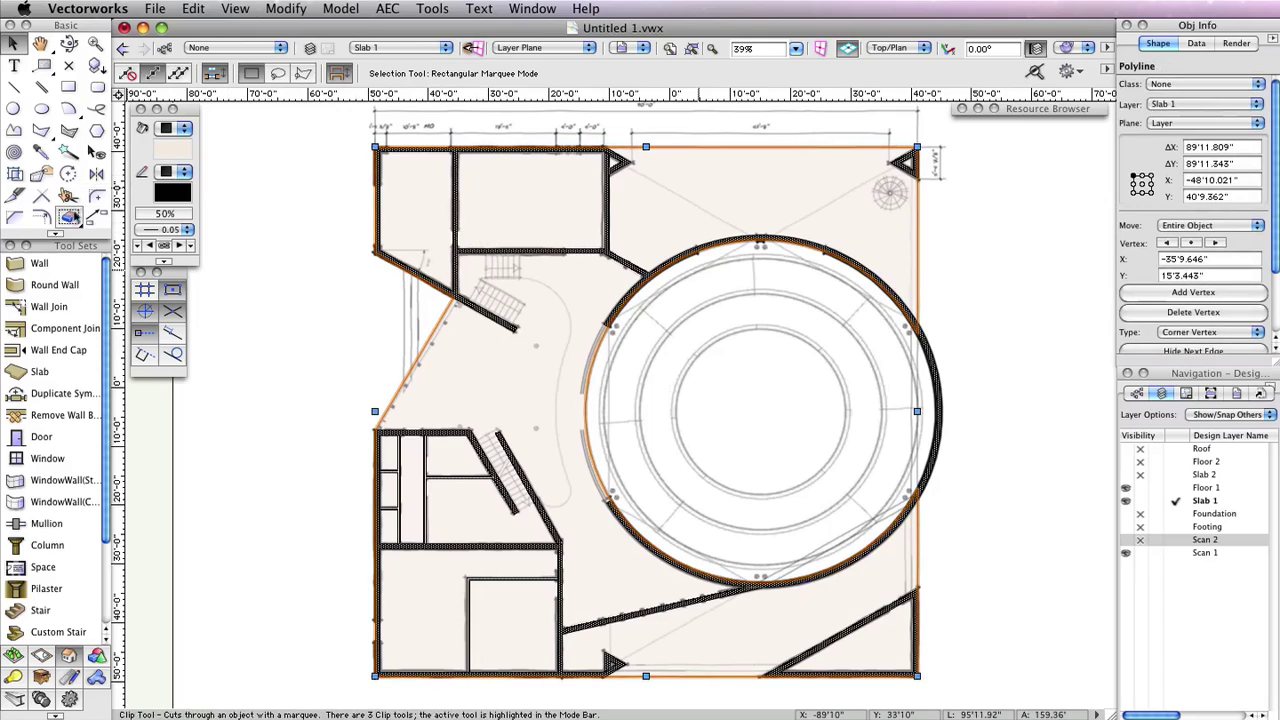
{"action": "left_click", "coordinate": [69, 221]}
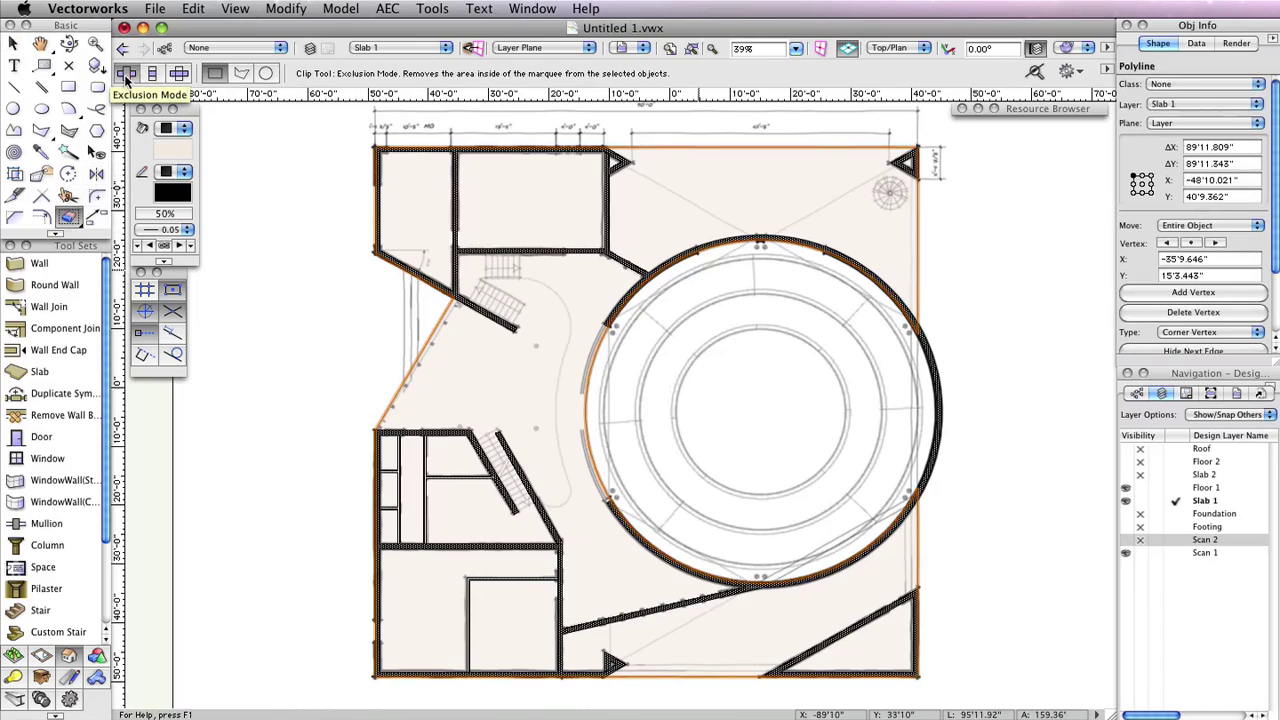
{"action": "left_click", "coordinate": [242, 75]}
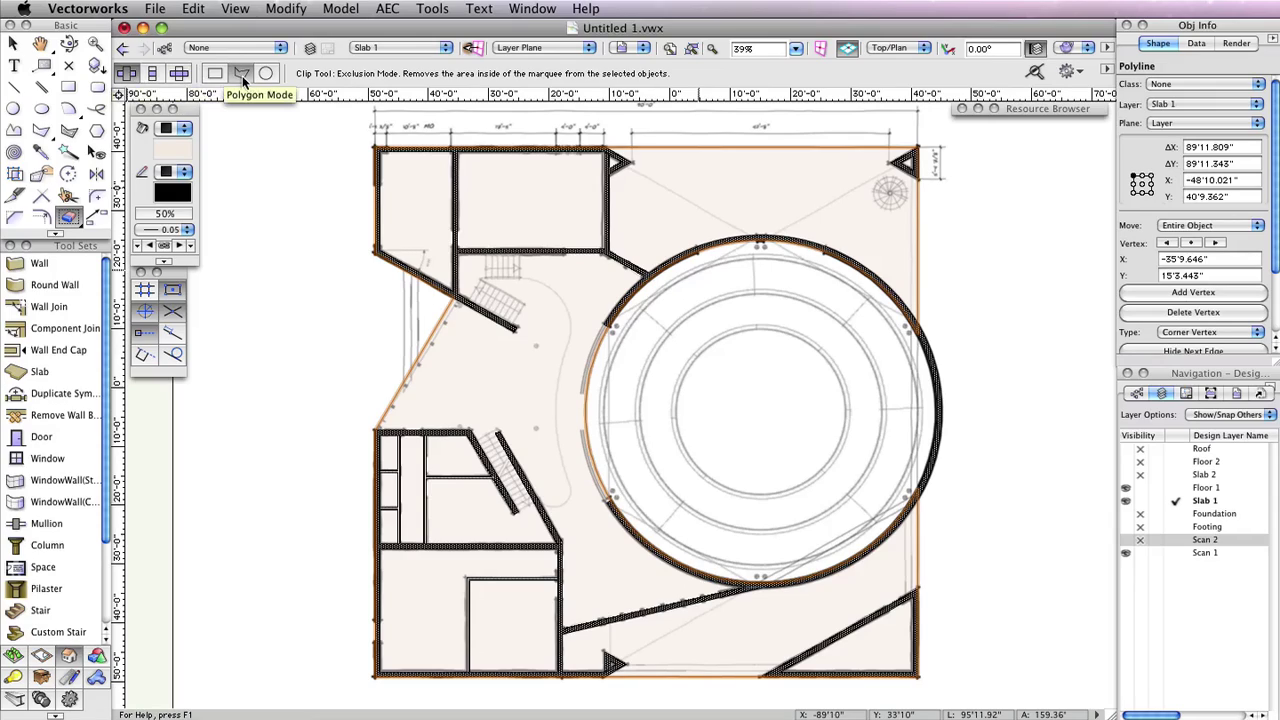
{"action": "scroll", "coordinate": [376, 192], "scroll_direction": "up", "scroll_amount": 5}
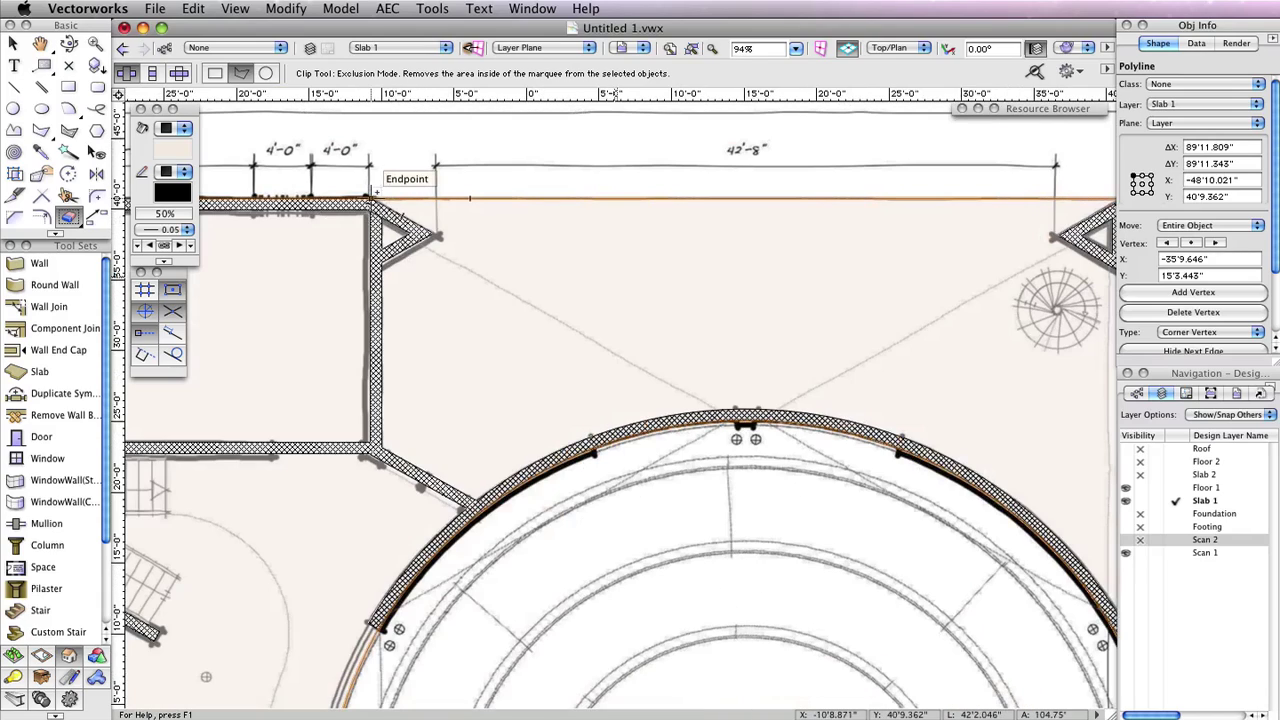
{"action": "key", "text": "z"}
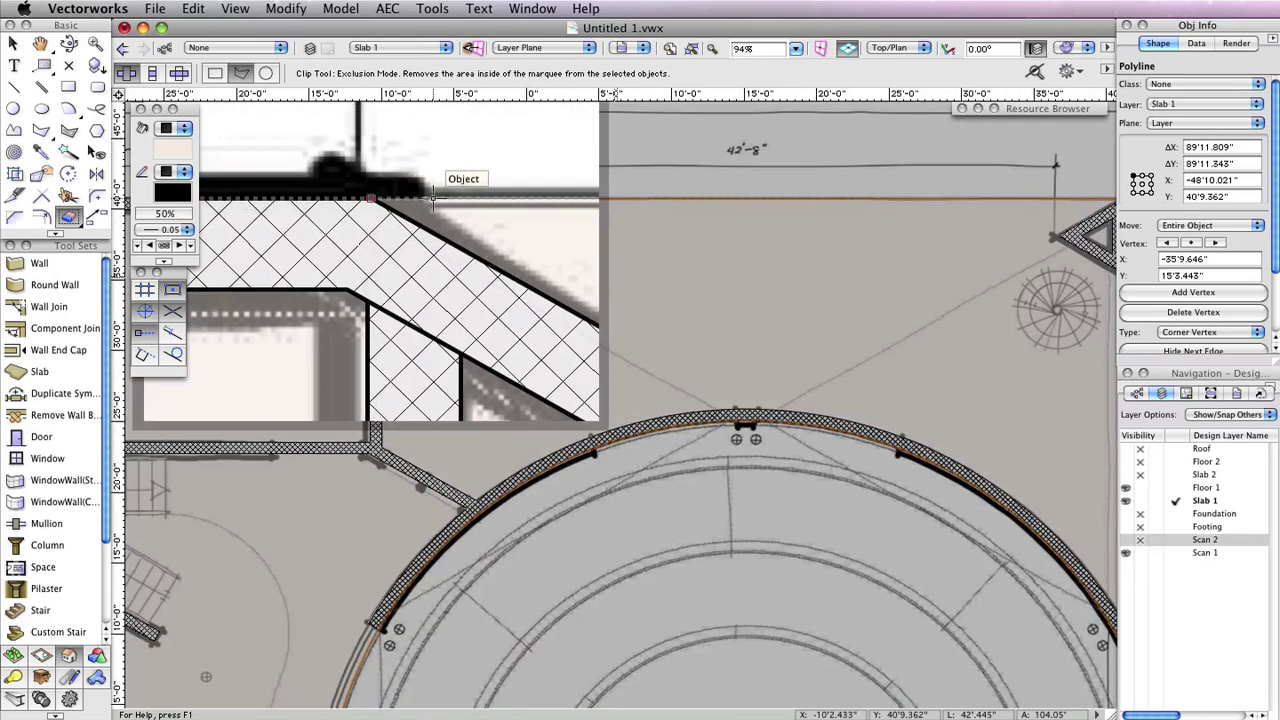
{"action": "left_click", "coordinate": [366, 302]}
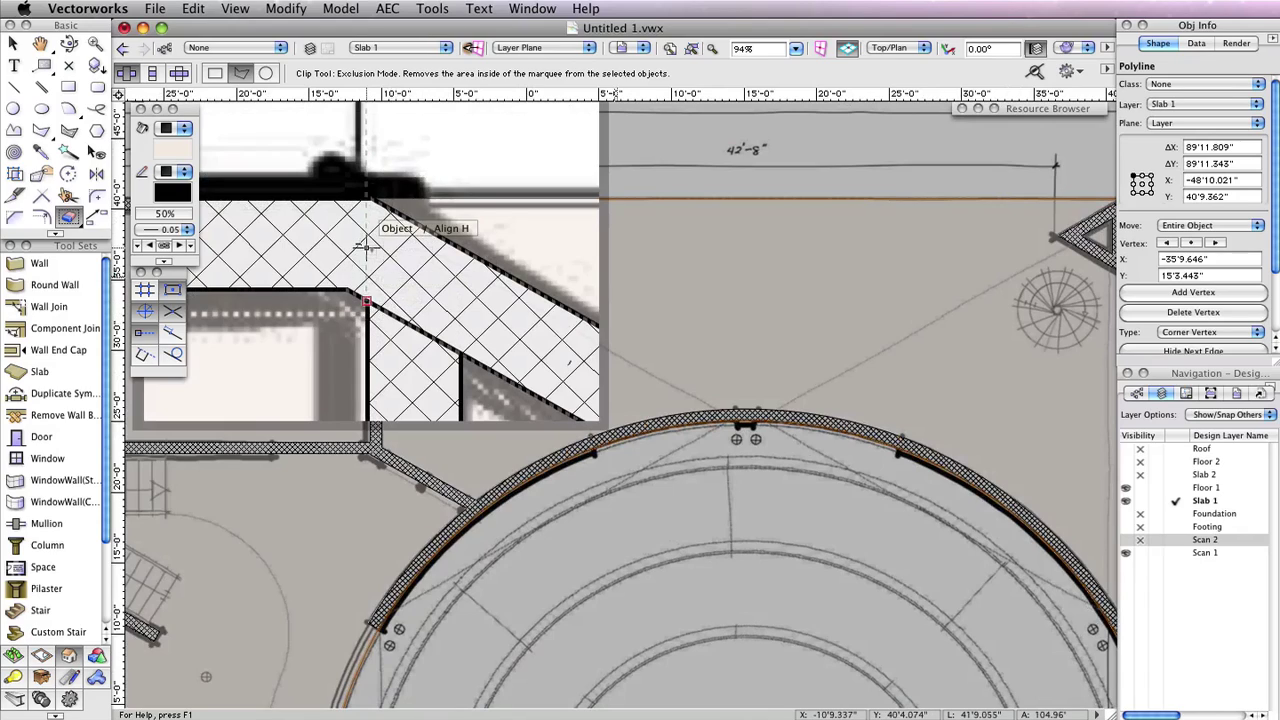
{"action": "left_click", "coordinate": [370, 196]}
{"action": "left_click", "coordinate": [370, 447]}
{"action": "scroll", "coordinate": [485, 508], "scroll_direction": "up", "scroll_amount": 3}
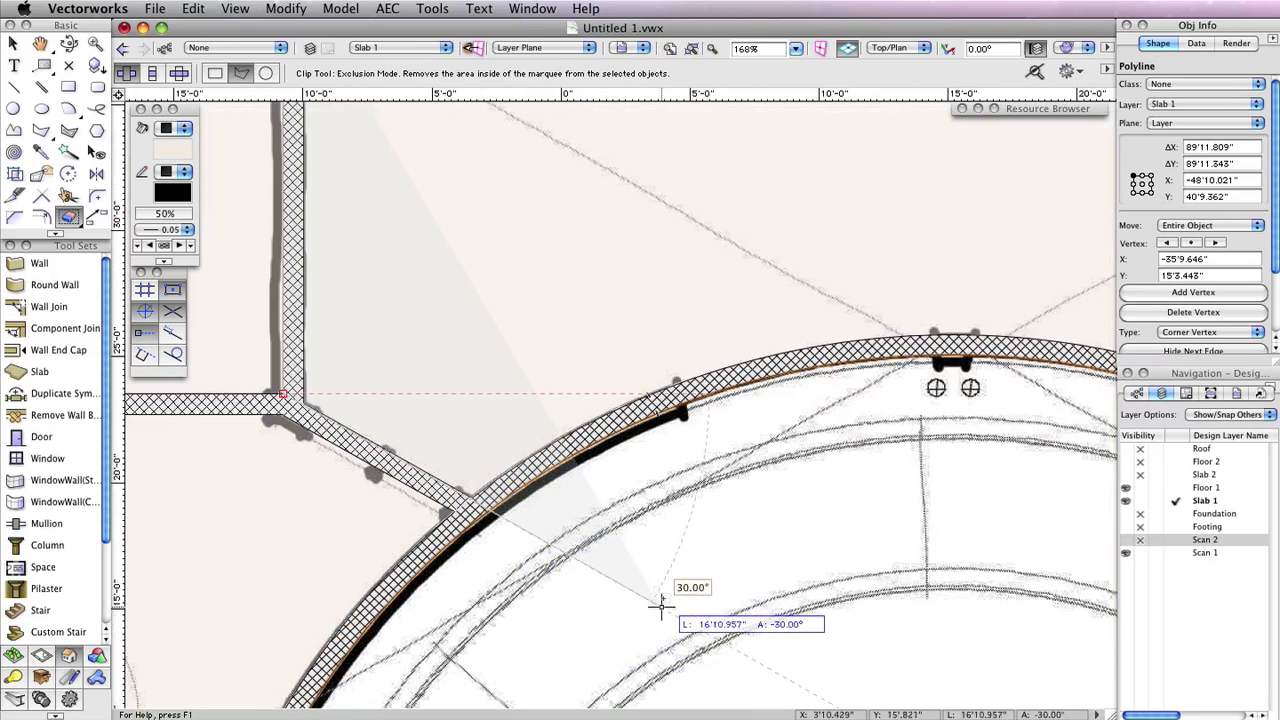
Complete the clip polygon through the round room and outside the upper-right building corner to cut that open area out of the slab.
{"action": "scroll", "coordinate": [655, 598], "scroll_direction": "down", "scroll_amount": 5}
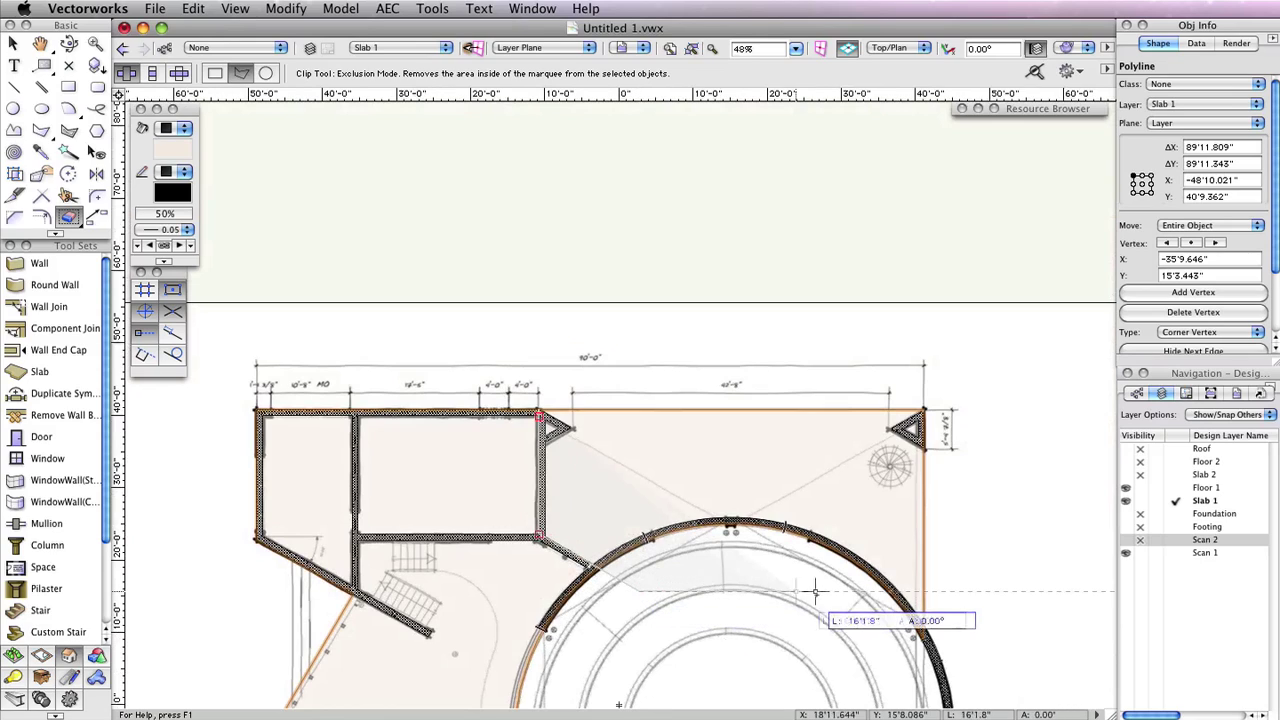
{"action": "key", "text": "h"}
{"action": "left_click_drag", "start_coordinate": [815, 574], "coordinate": [708, 431]}
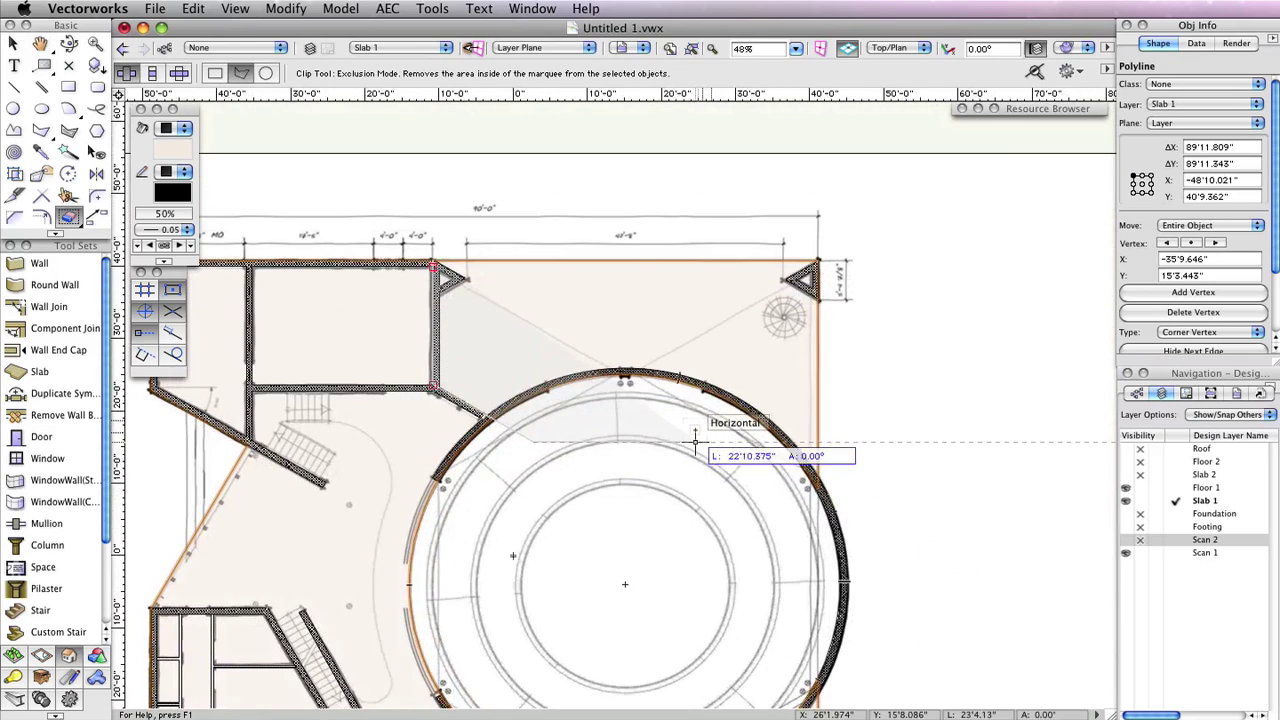
{"action": "left_click", "coordinate": [698, 441]}
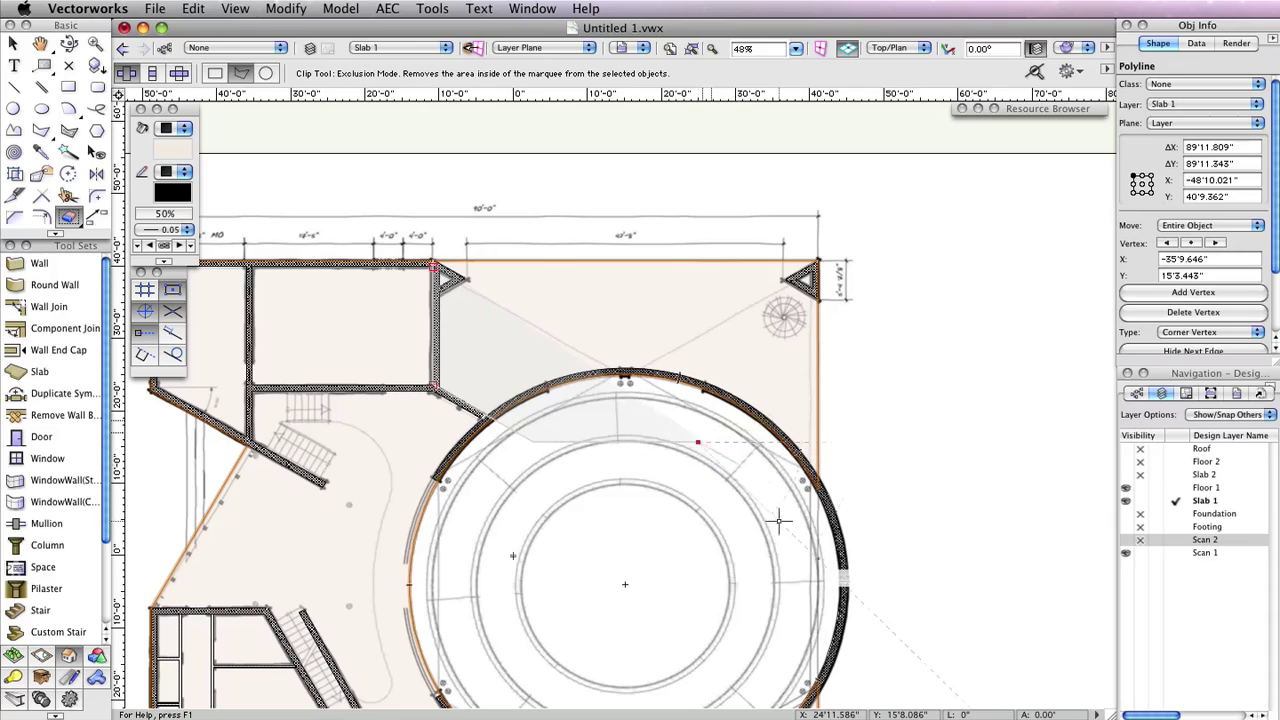
{"action": "left_click", "coordinate": [820, 558]}
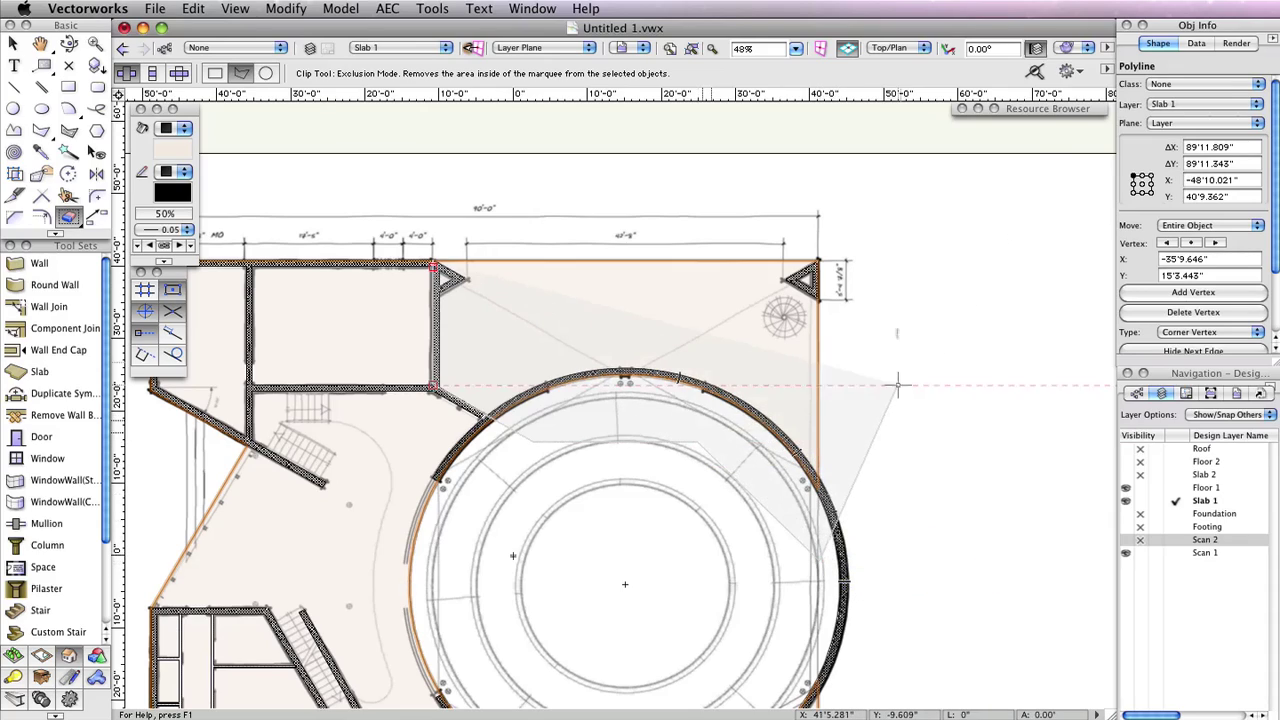
{"action": "left_click", "coordinate": [930, 221]}
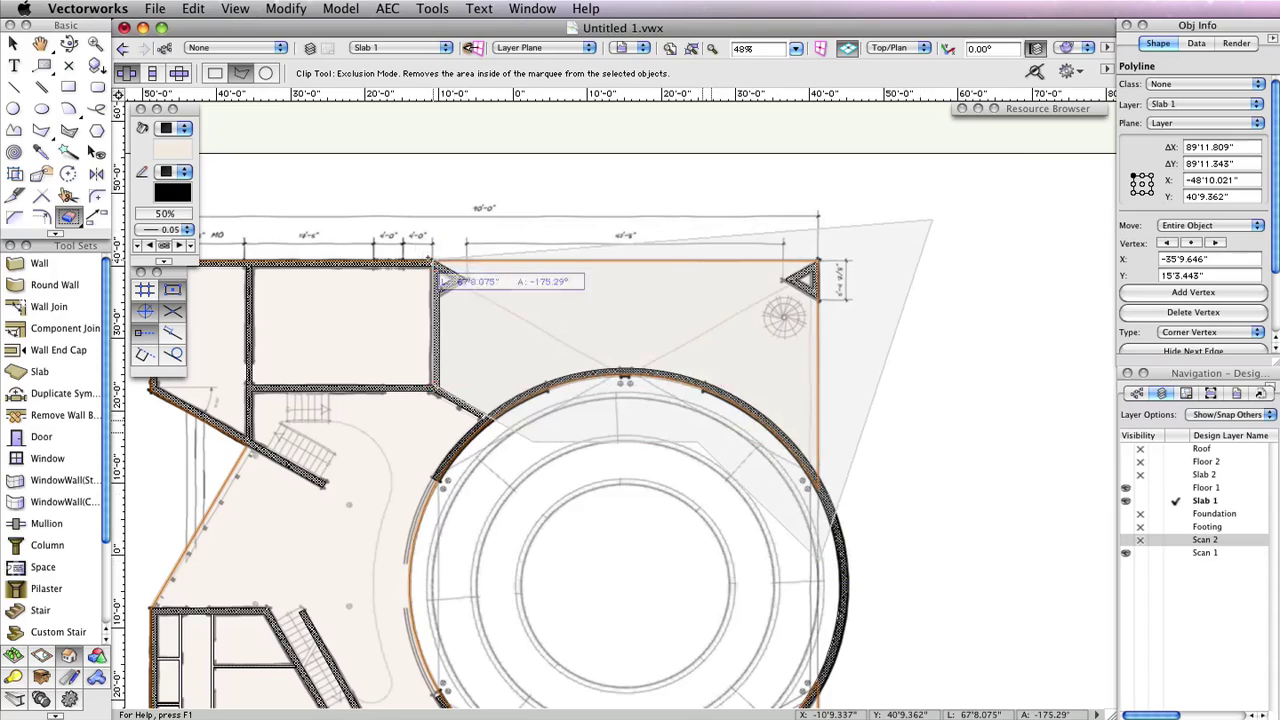
{"action": "left_click", "coordinate": [437, 266]}
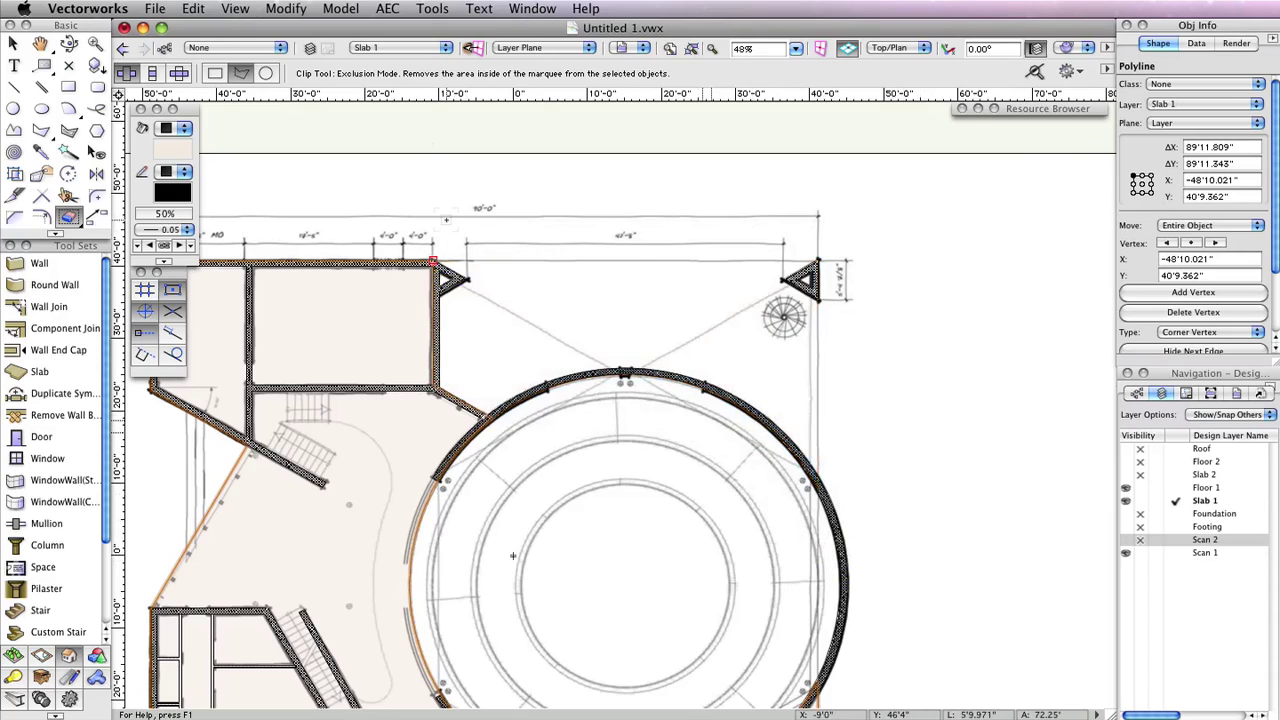
Start another polygon exclusion clip, tracing up the lower-left room's outer wall and along the angled wall to the round room.
{"action": "key", "text": "h"}
{"action": "mouse_move", "coordinate": [687, 585]}
{"action": "left_mouse_down"}
{"action": "mouse_move", "coordinate": [905, 314]}
{"action": "mouse_move", "coordinate": [777, 230]}
{"action": "left_mouse_up"}
{"action": "key", "text": "space"}
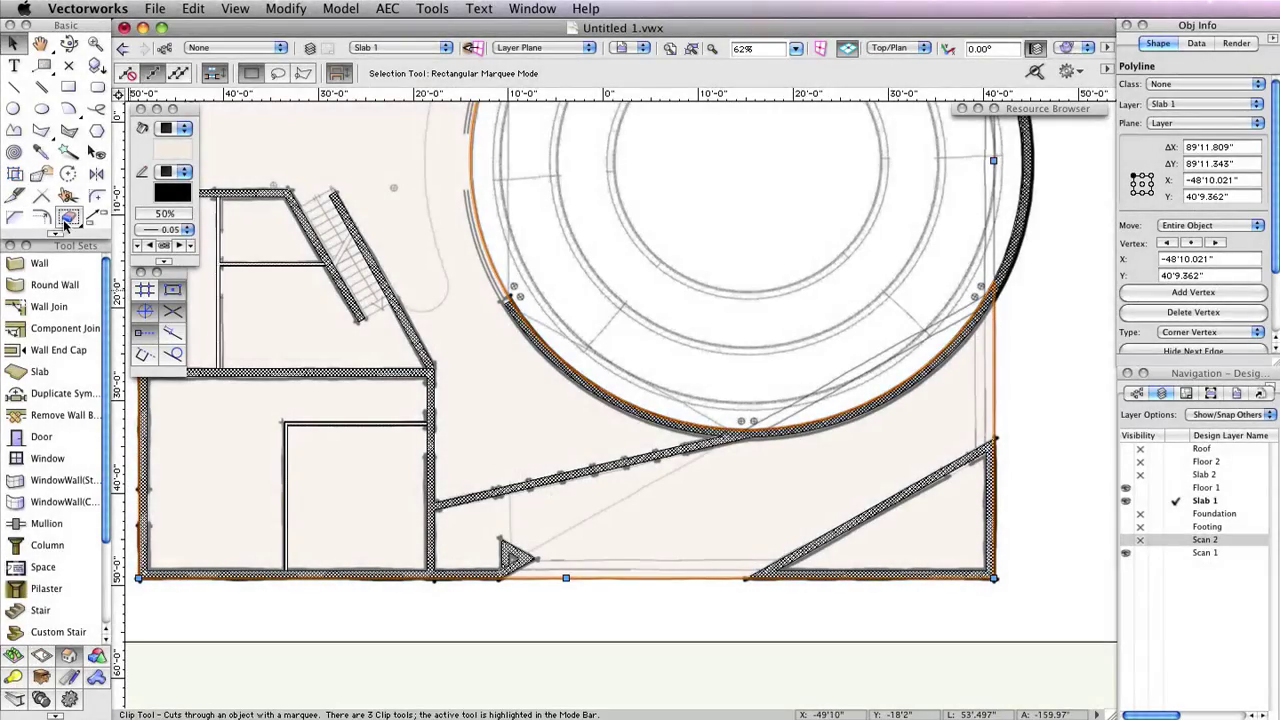
{"action": "left_click", "coordinate": [65, 223]}
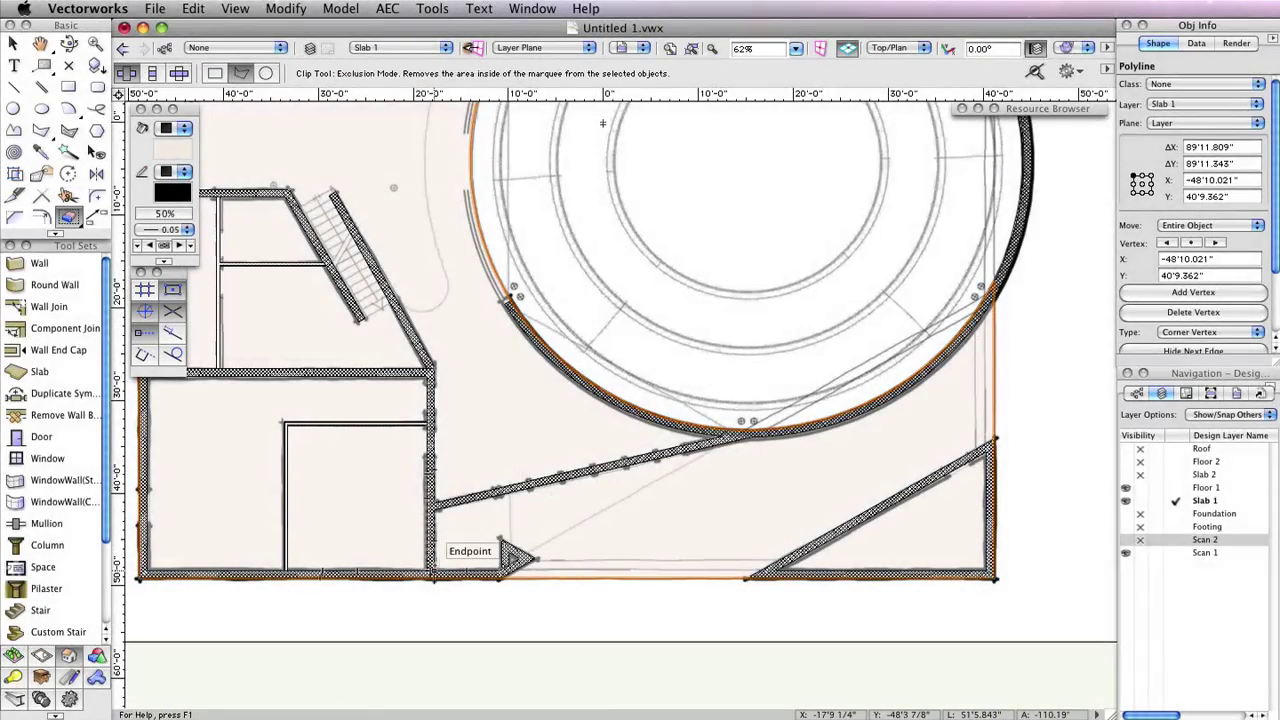
{"action": "scroll", "coordinate": [432, 572], "scroll_direction": "up", "scroll_amount": 5}
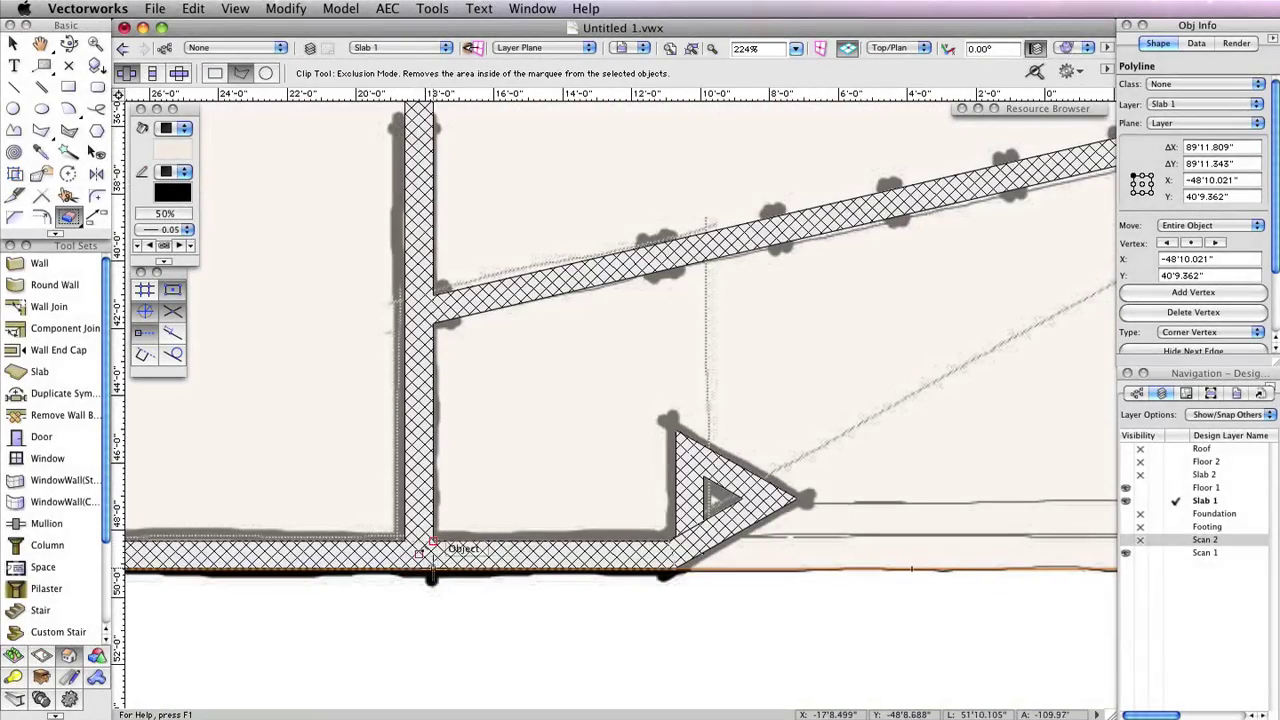
{"action": "left_click", "coordinate": [433, 542]}
{"action": "left_click", "coordinate": [433, 314]}
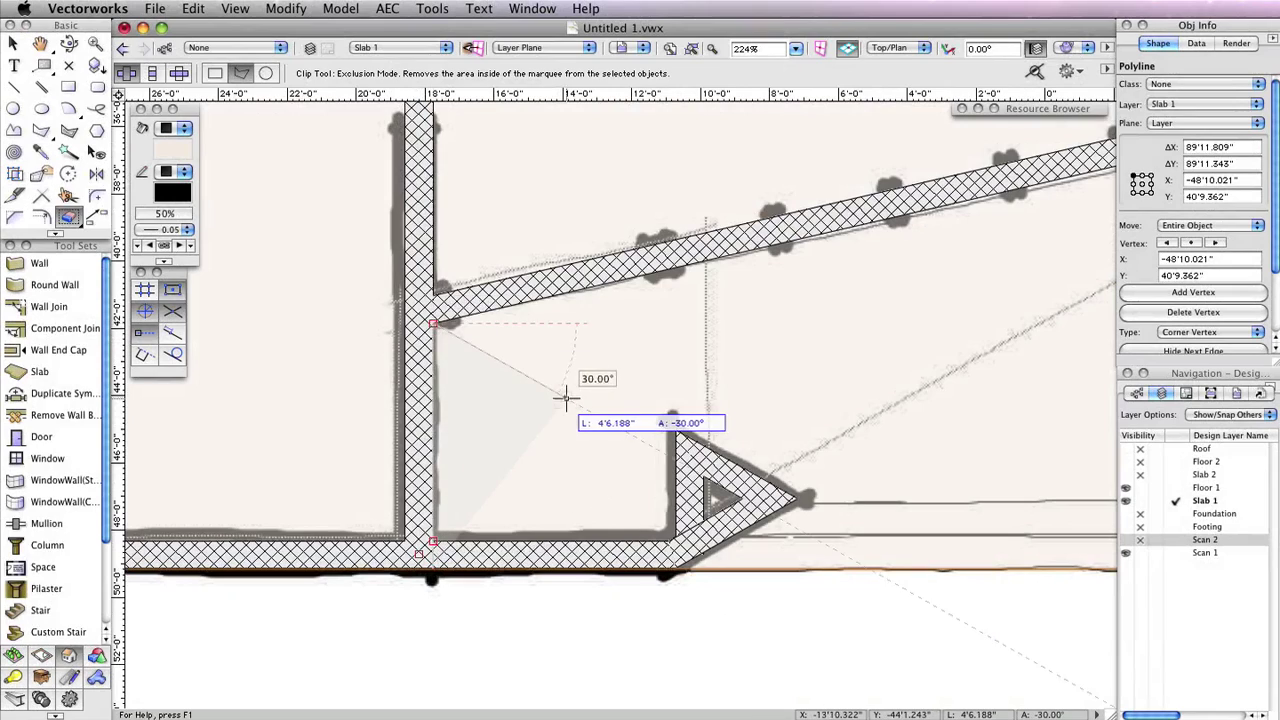
{"action": "scroll", "coordinate": [571, 395], "scroll_direction": "down", "scroll_amount": 4}
{"action": "middle_click_drag", "start_coordinate": [779, 330], "coordinate": [459, 450]}
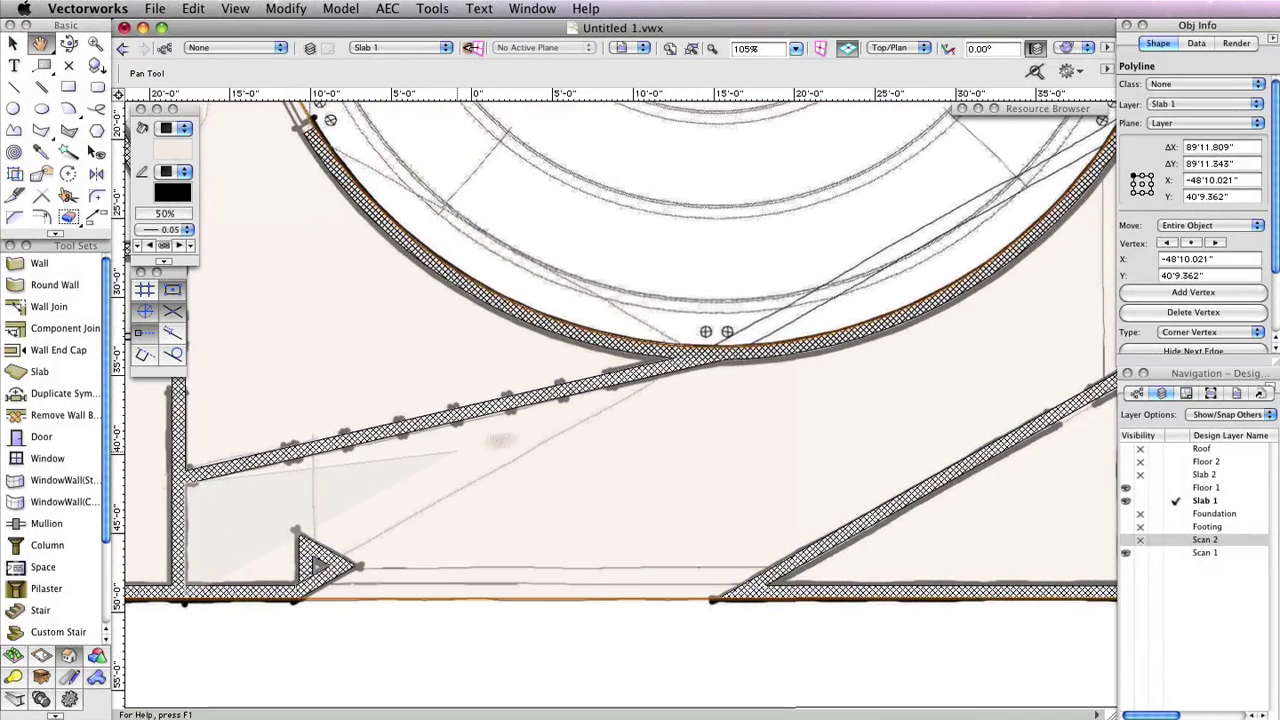
{"action": "left_click", "coordinate": [722, 360]}
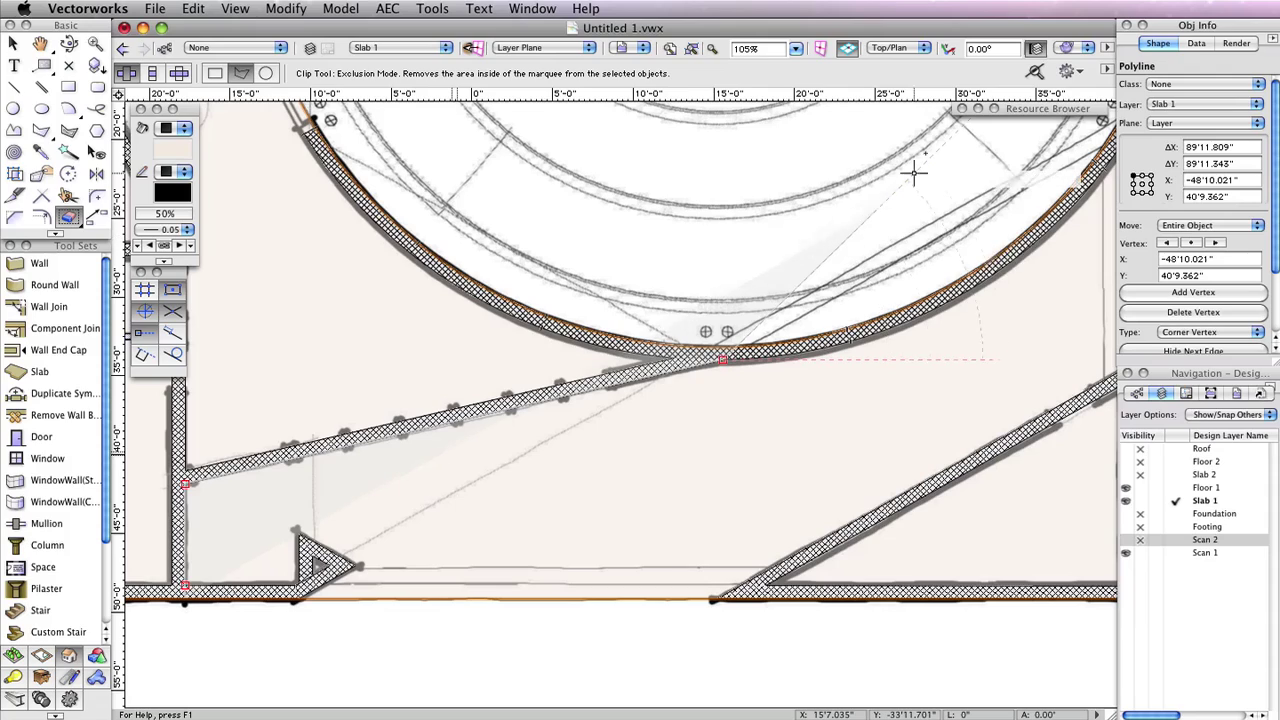
Complete the clip polygon along the triangular room's diagonal wall and below the building's lower edge, removing the slab between the rooms.
{"action": "scroll", "coordinate": [872, 205], "scroll_direction": "down", "scroll_amount": 2}
{"action": "middle_click_drag", "start_coordinate": [872, 205], "coordinate": [757, 337]}
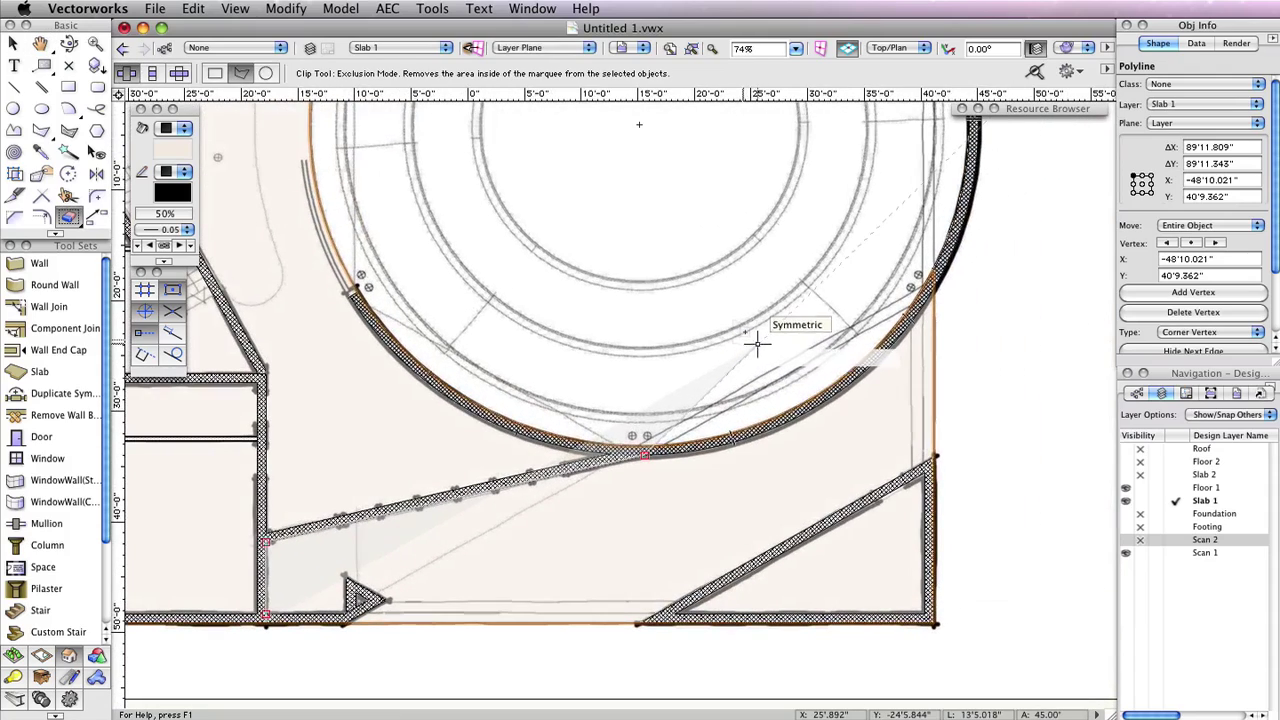
{"action": "left_click", "coordinate": [964, 215]}
{"action": "left_click", "coordinate": [963, 448]}
{"action": "left_click", "coordinate": [933, 458]}
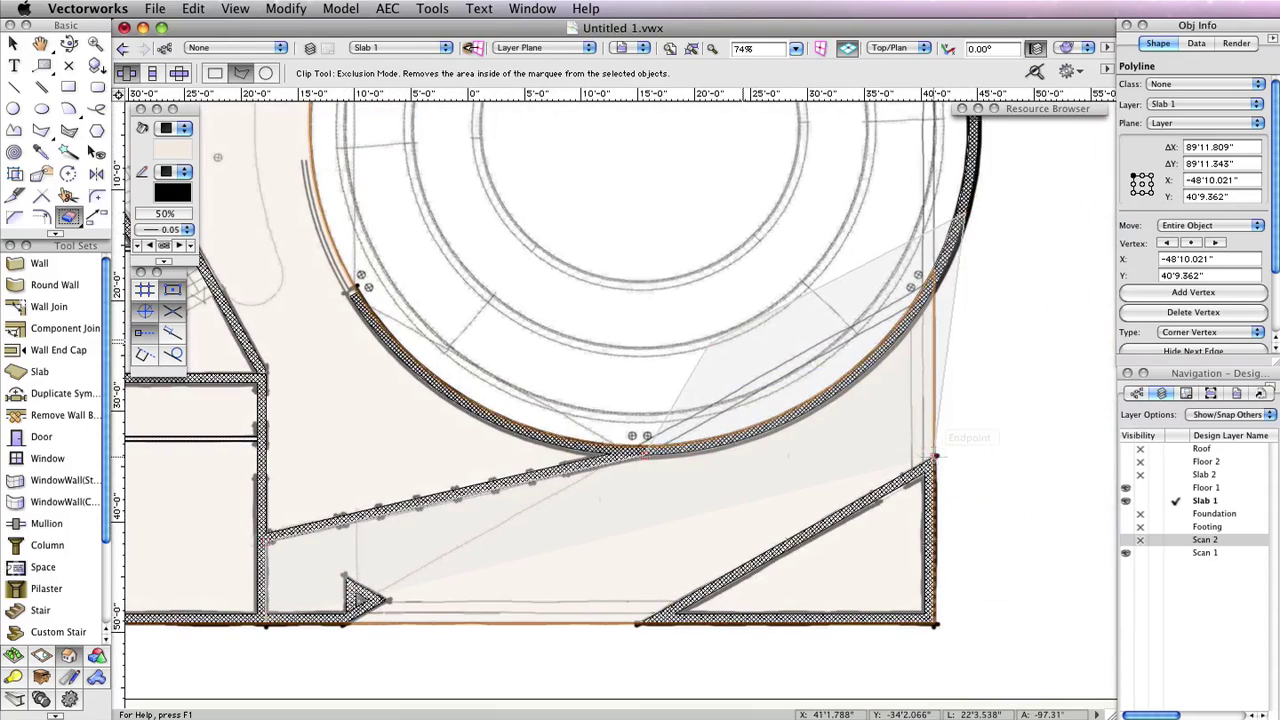
{"action": "left_click", "coordinate": [622, 630]}
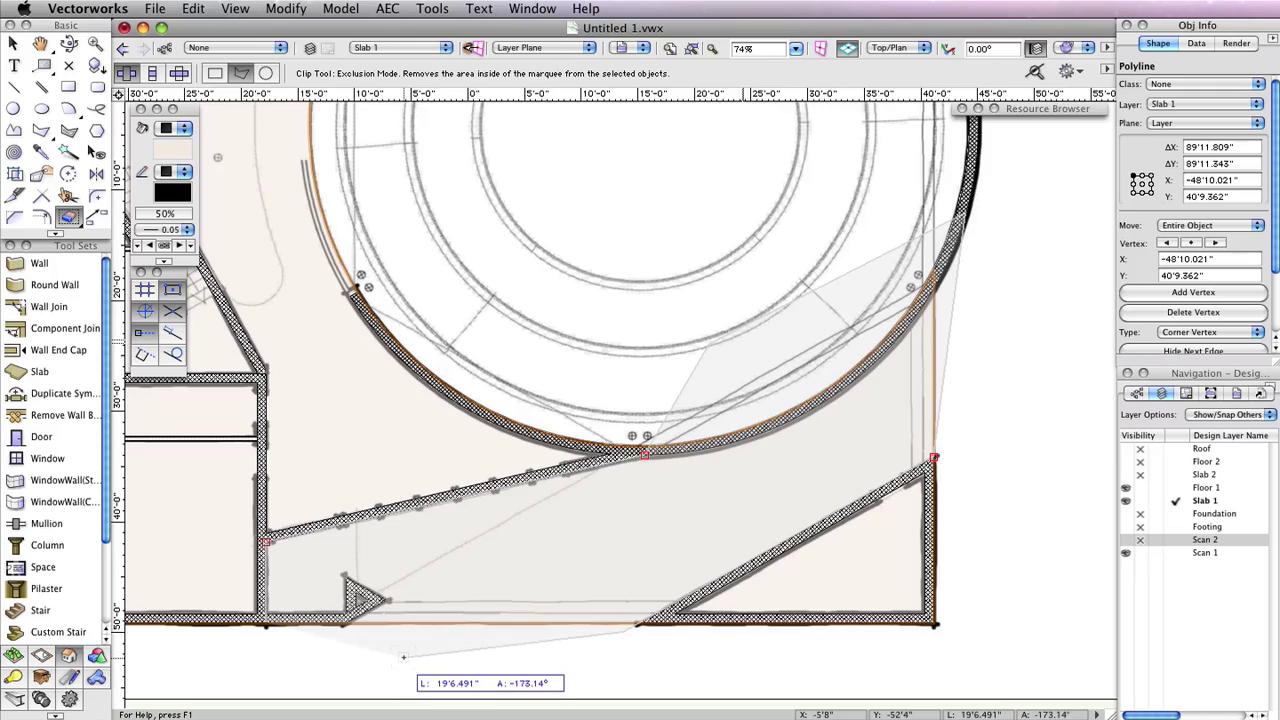
{"action": "double_click", "coordinate": [266, 625]}
Create a floor from the main slab outline with a Bottom Z of -12 inches and a thickness of 12 inches.
{"action": "scroll", "coordinate": [489, 265], "scroll_direction": "down", "scroll_amount": 5}
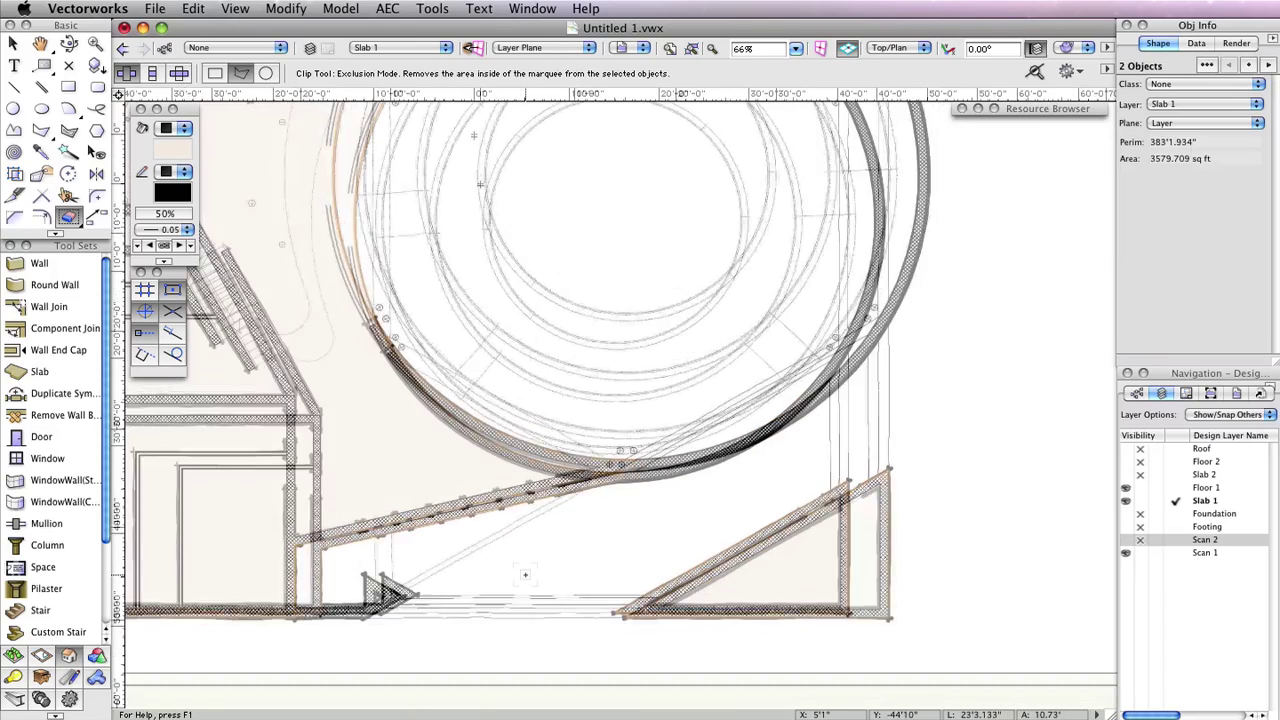
{"action": "scroll", "coordinate": [489, 265], "scroll_direction": "down", "scroll_amount": 1}
{"action": "mouse_move", "coordinate": [489, 265]}
{"action": "middle_mouse_down"}
{"action": "mouse_move", "coordinate": [715, 340]}
{"action": "mouse_move", "coordinate": [698, 371]}
{"action": "middle_mouse_up"}
{"action": "scroll", "coordinate": [715, 340], "scroll_direction": "down", "scroll_amount": 1}
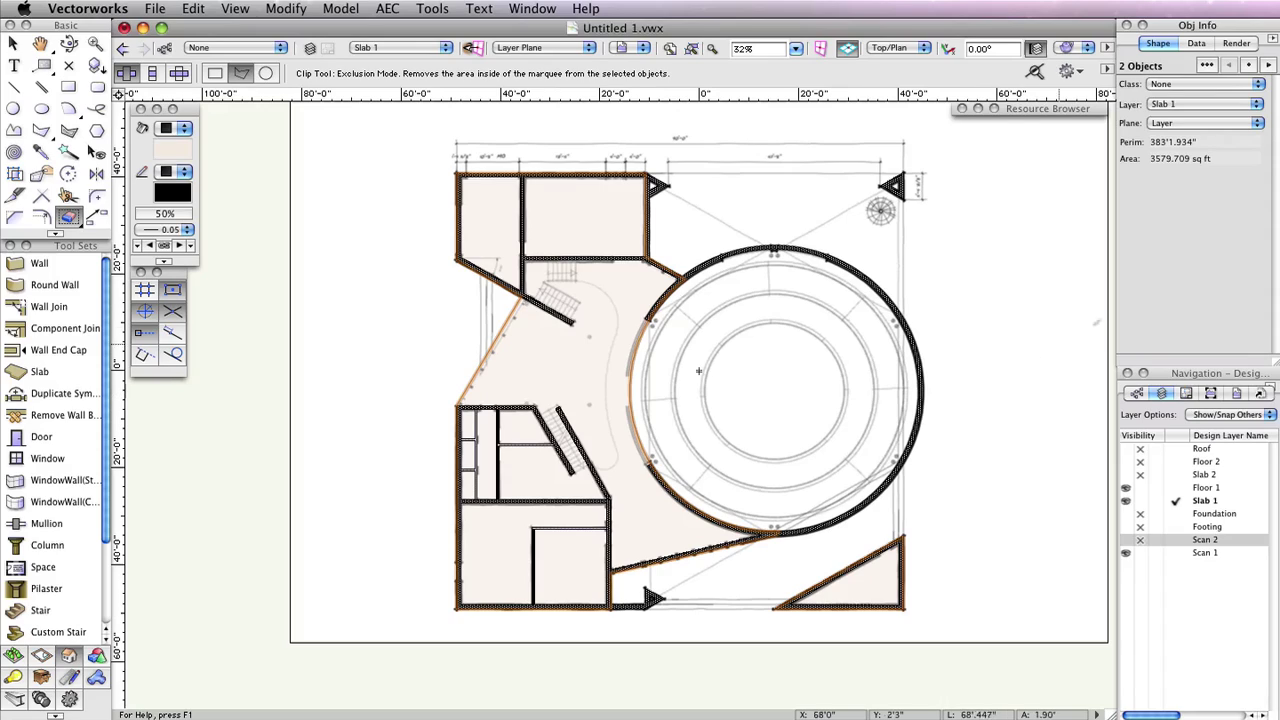
{"action": "scroll", "coordinate": [920, 300], "scroll_direction": "right", "scroll_amount": 5}
{"action": "key", "text": "x"}
{"action": "left_click", "coordinate": [922, 350]}
{"action": "left_click", "coordinate": [535, 341]}
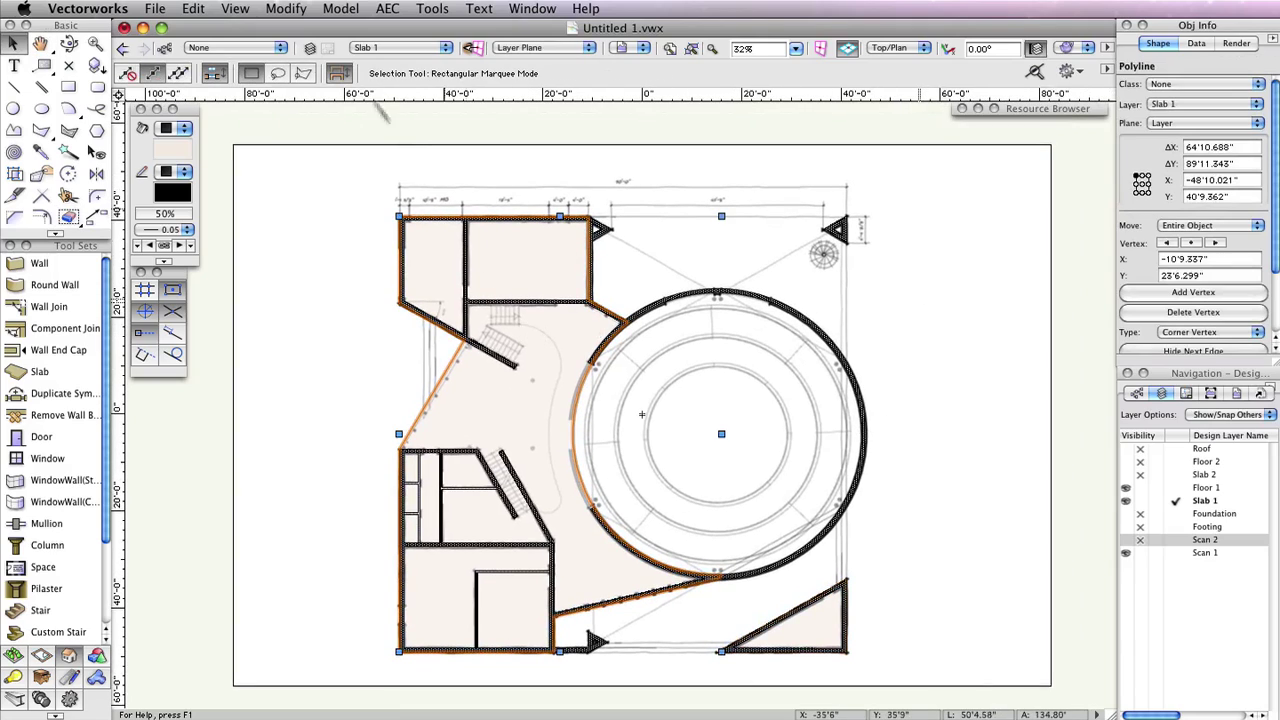
{"action": "left_click", "coordinate": [387, 8]}
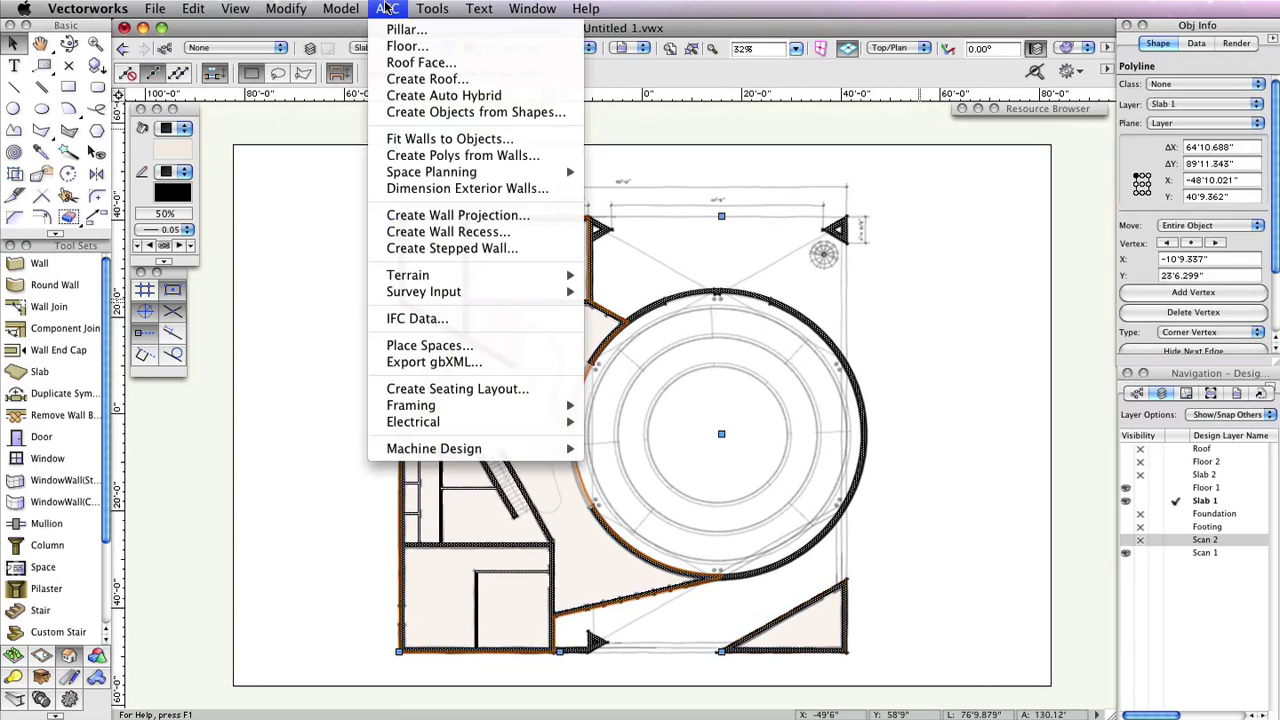
{"action": "left_click", "coordinate": [408, 48]}
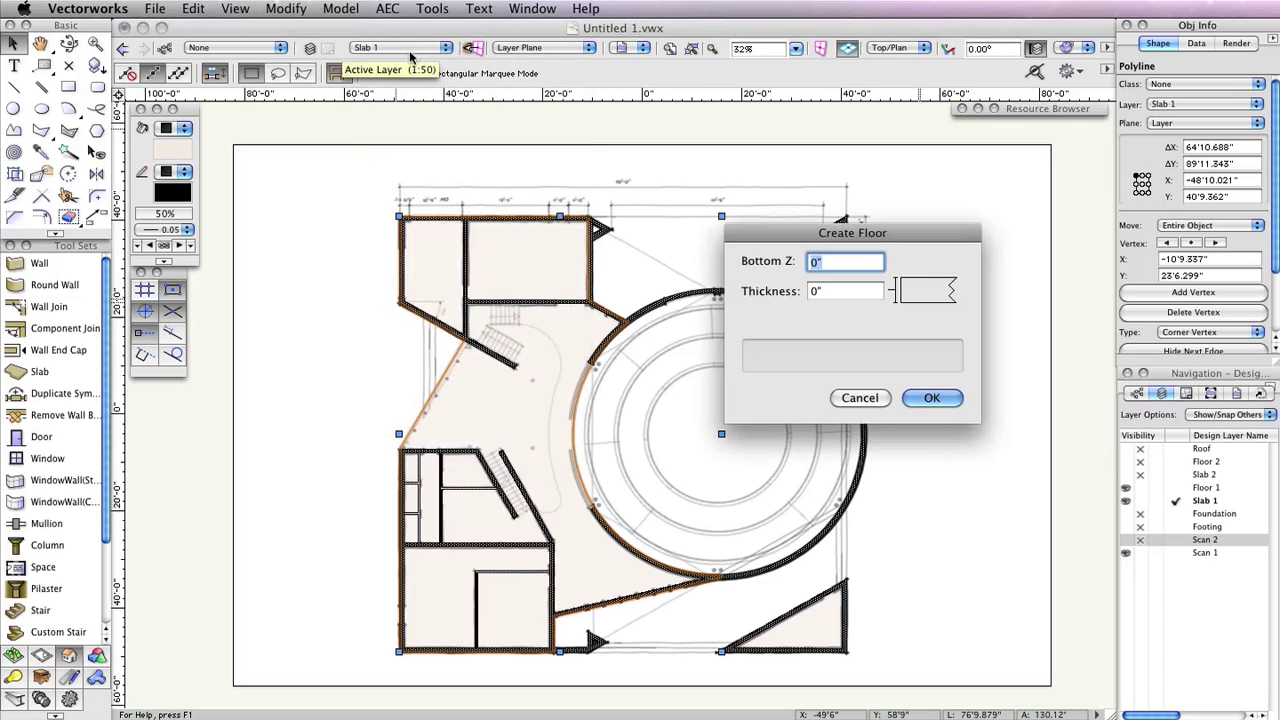
{"action": "type", "text": "-"}
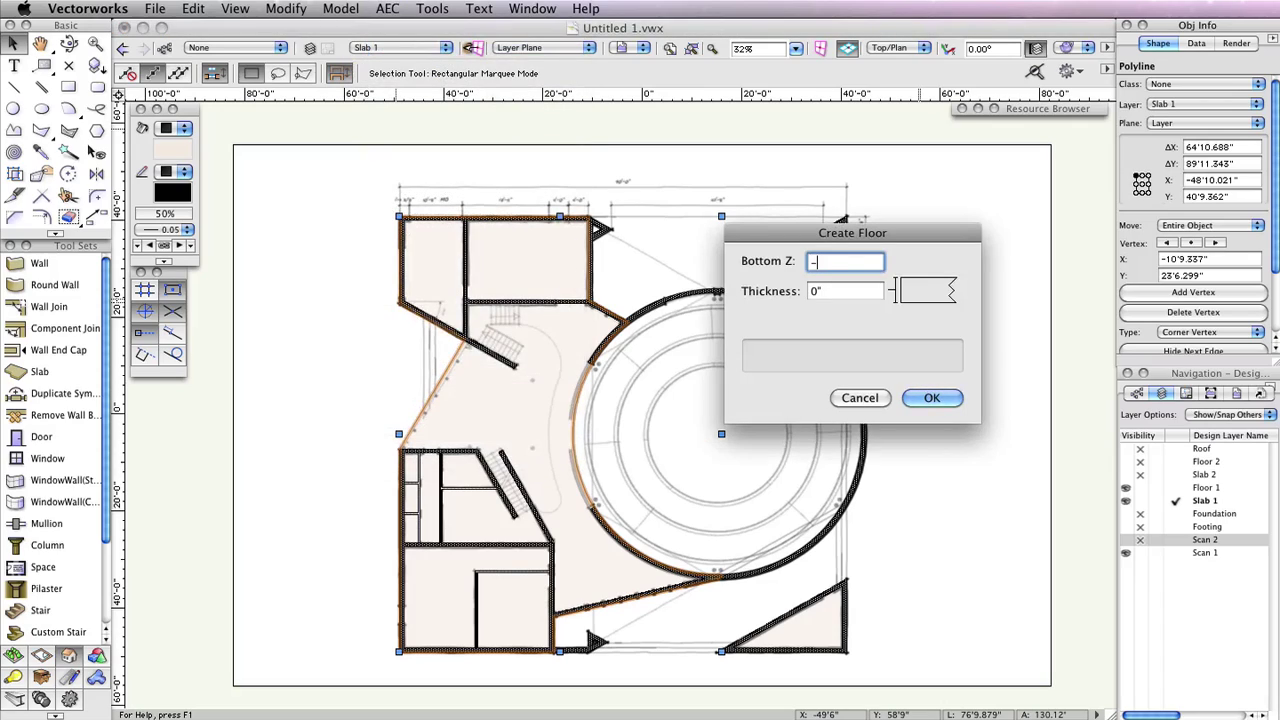
{"action": "type", "text": "12"}
{"action": "key", "text": "Tab"}
{"action": "type", "text": "12"}
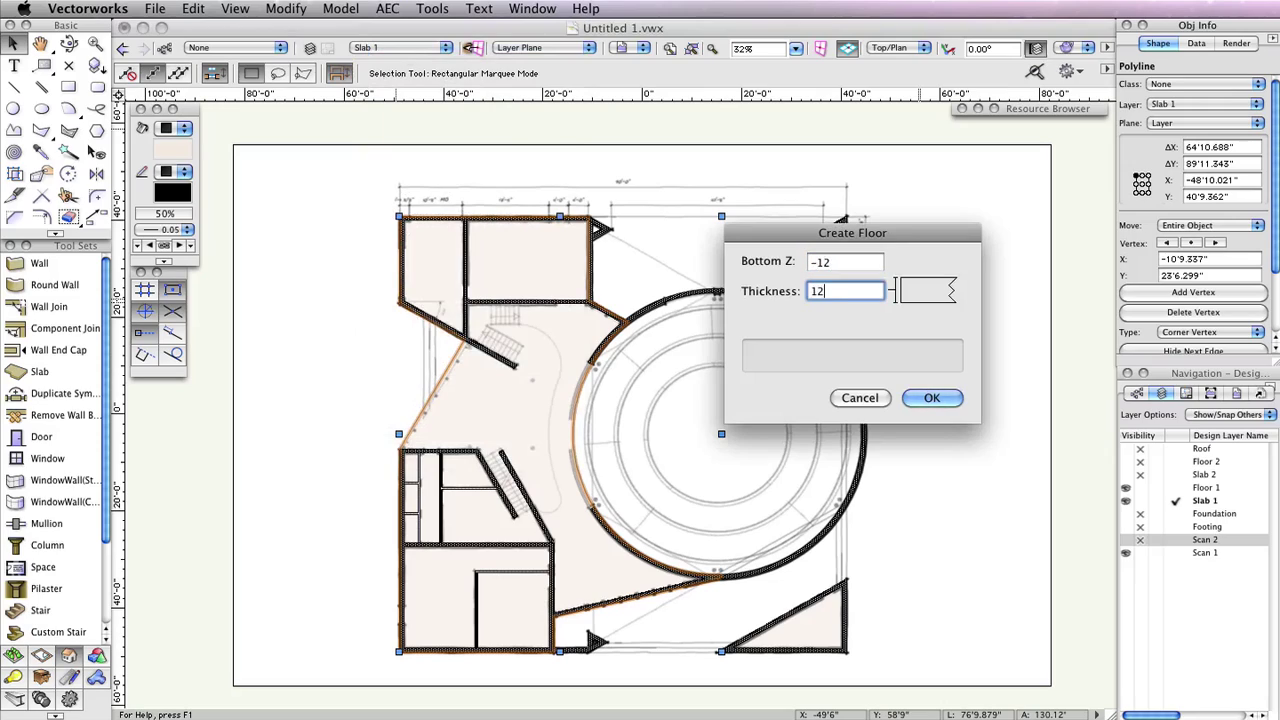
{"action": "left_click", "coordinate": [940, 398]}
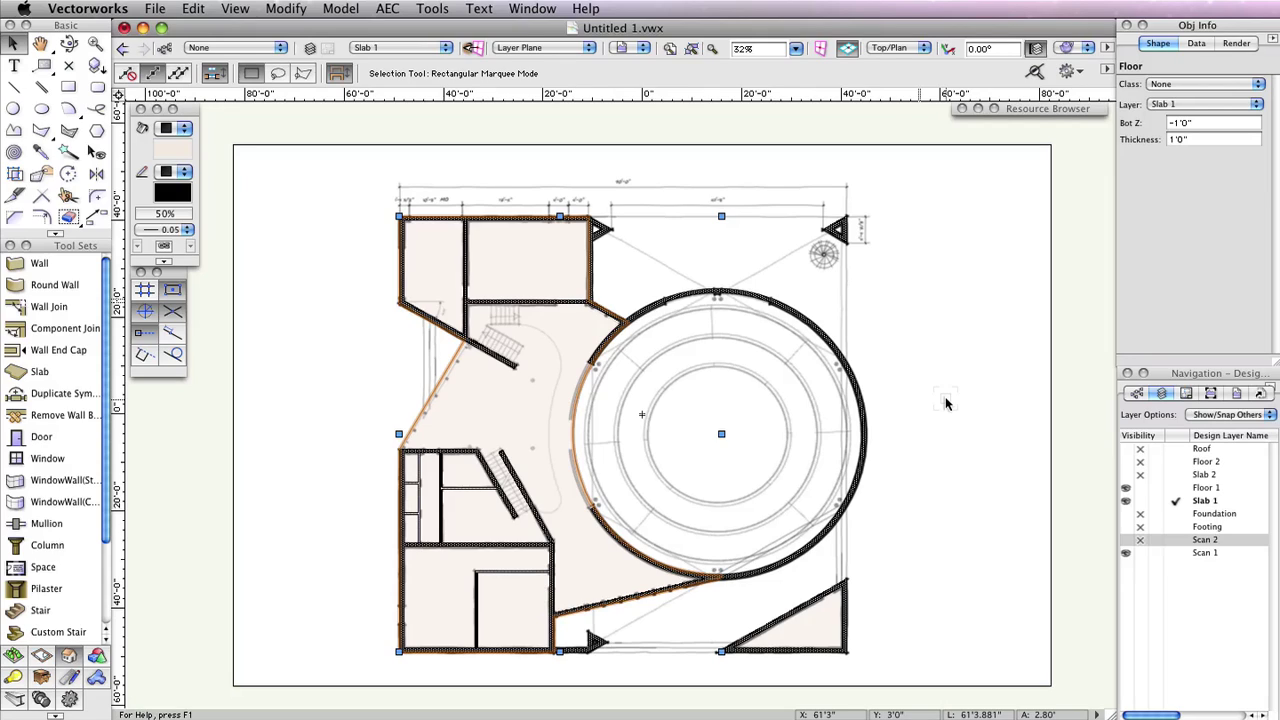
Create a floor from the triangular slab piece with a Bottom Z of -1'0" and a thickness of 1'0".
{"action": "left_click", "coordinate": [810, 605]}
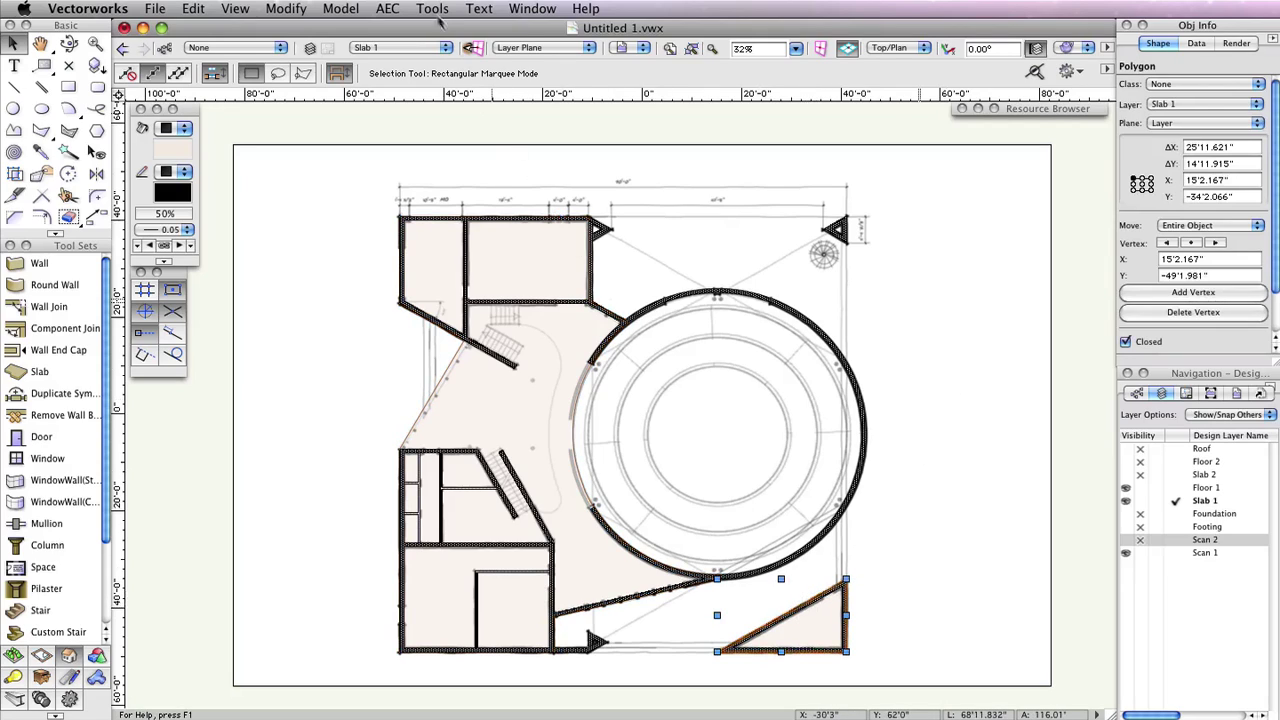
{"action": "left_click", "coordinate": [387, 8]}
{"action": "left_click", "coordinate": [408, 45]}
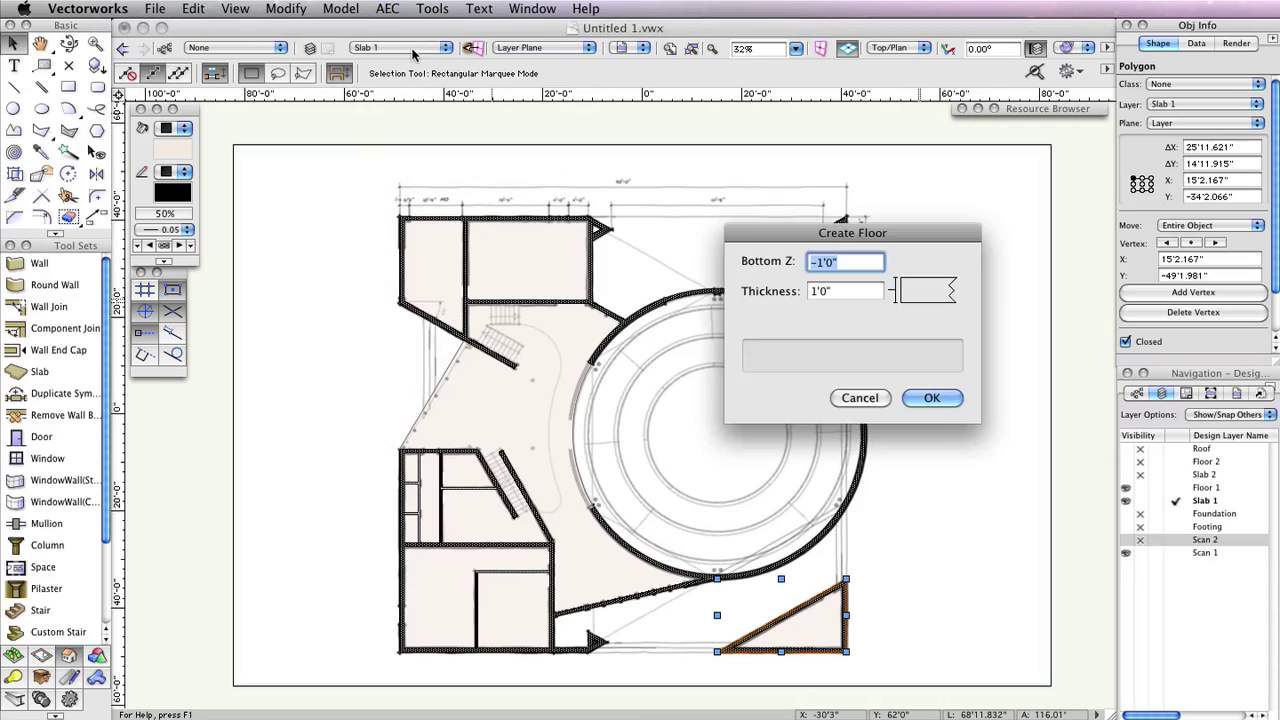
{"action": "left_click", "coordinate": [931, 398]}
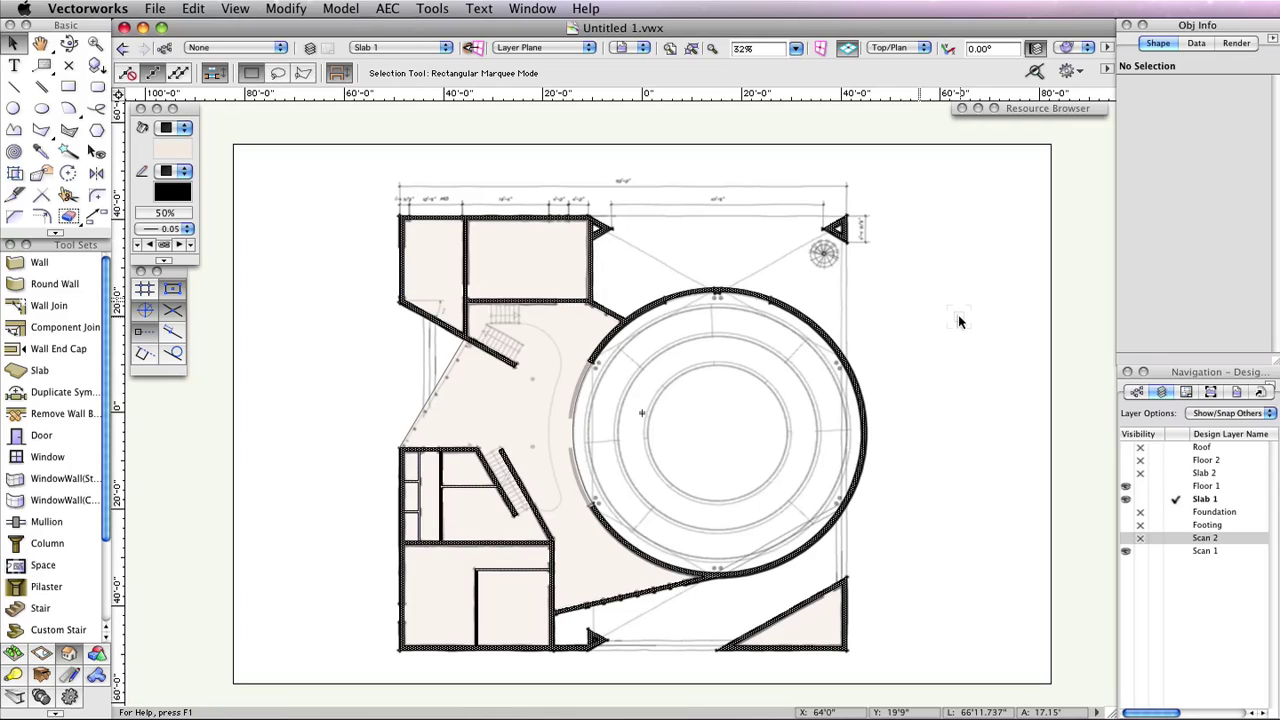
Place a 2D locus at the arc center of the round room on Slab 1.
{"action": "left_click", "coordinate": [64, 65]}
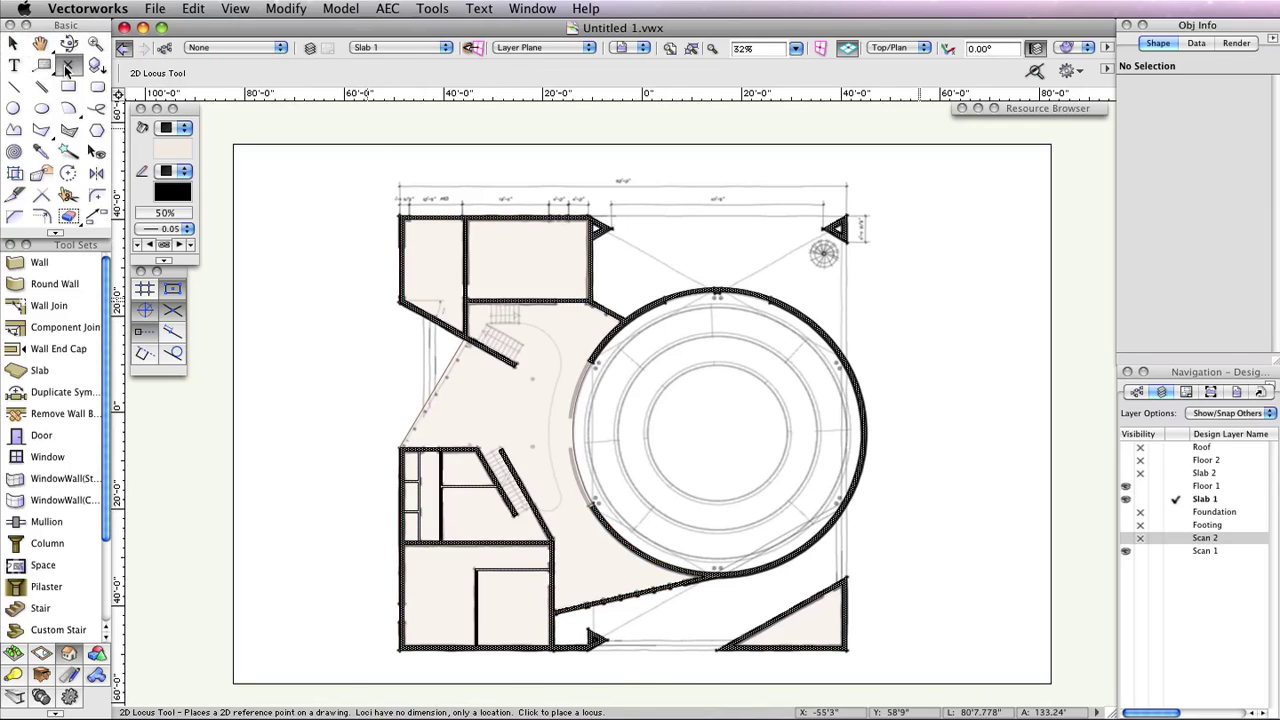
{"action": "left_click", "coordinate": [717, 432]}
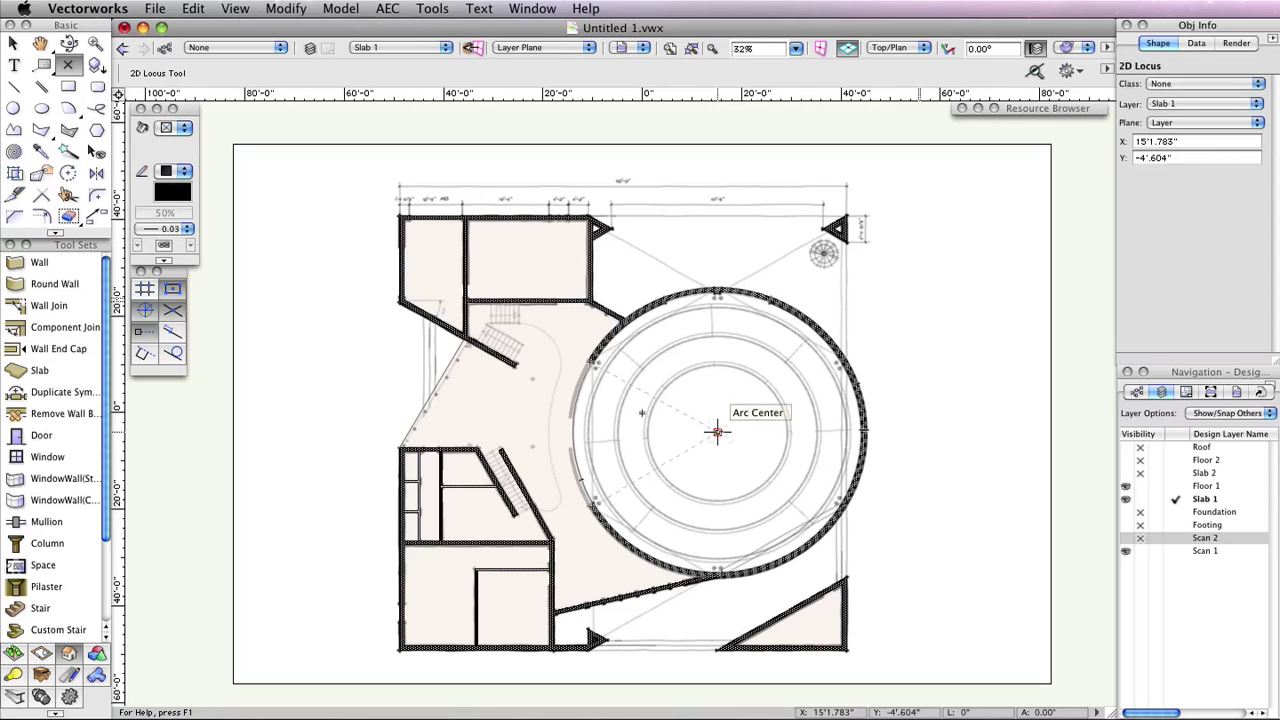
Draw a horizontal line about 34'3" long from the round room's center locus to just beyond its outer wall.
{"action": "scroll", "coordinate": [717, 432], "scroll_direction": "up", "scroll_amount": 5}
{"action": "key", "text": "h"}
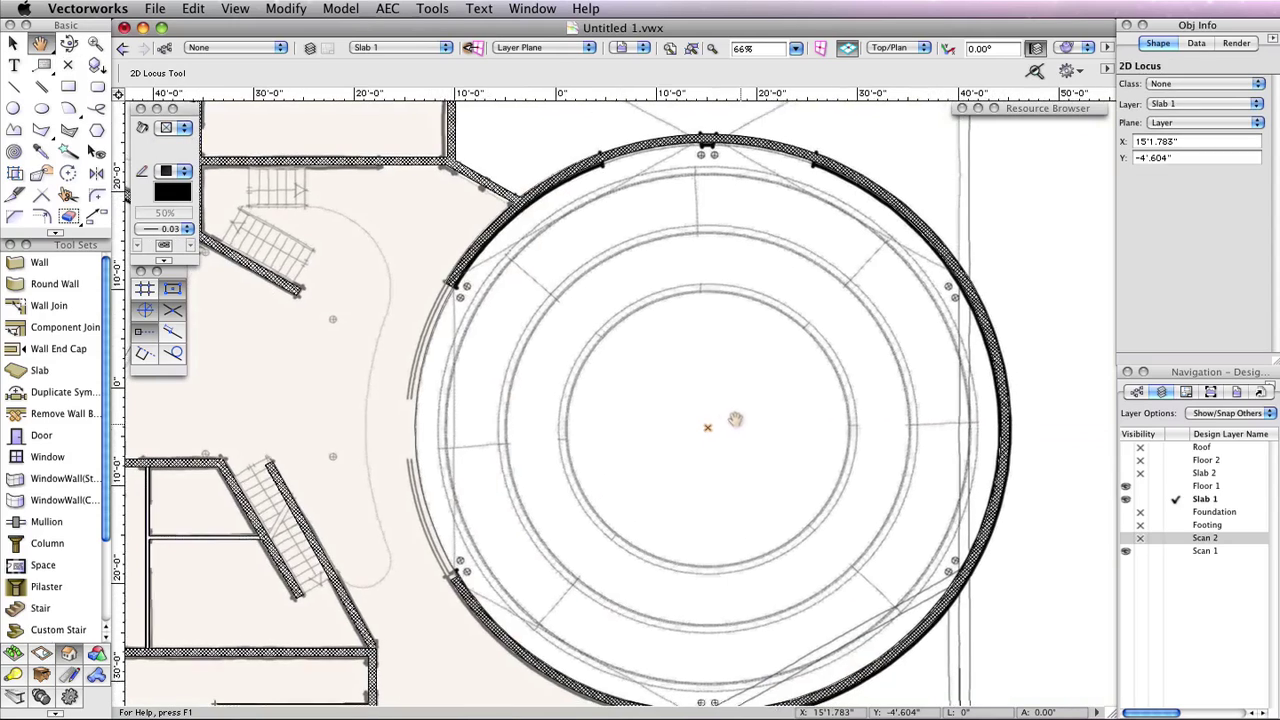
{"action": "left_click_drag", "start_coordinate": [761, 428], "coordinate": [621, 348]}
{"action": "key", "text": "0"}
{"action": "mouse_move", "coordinate": [696, 319]}
{"action": "middle_mouse_down"}
{"action": "mouse_move", "coordinate": [662, 347]}
{"action": "mouse_move", "coordinate": [552, 344]}
{"action": "middle_mouse_up"}
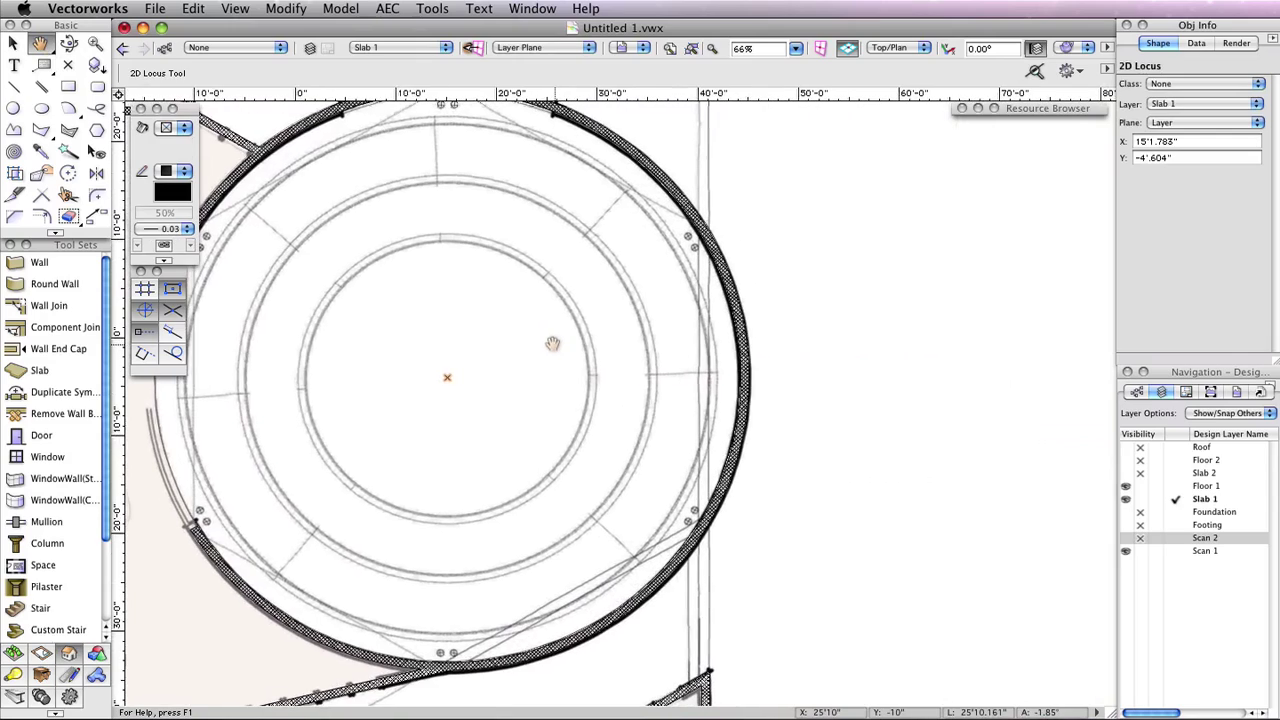
{"action": "scroll", "coordinate": [552, 344], "scroll_direction": "up", "scroll_amount": 3}
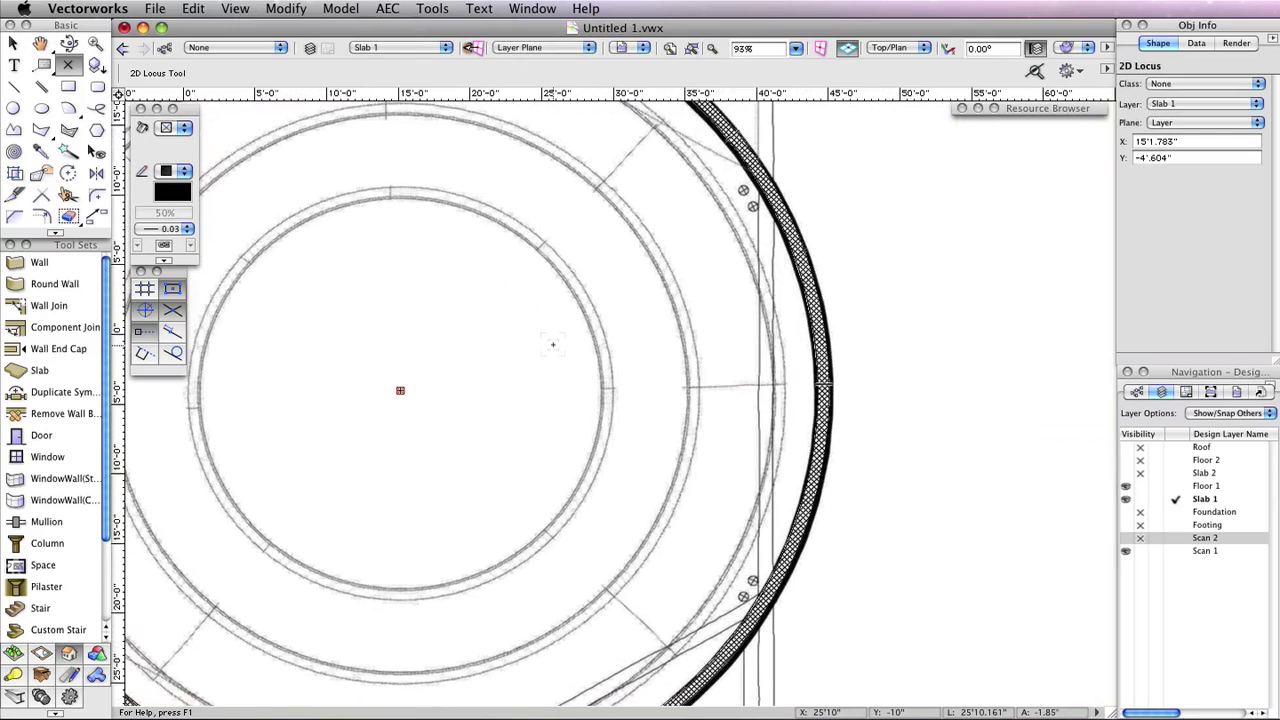
{"action": "middle_click_drag", "start_coordinate": [552, 340], "coordinate": [577, 358]}
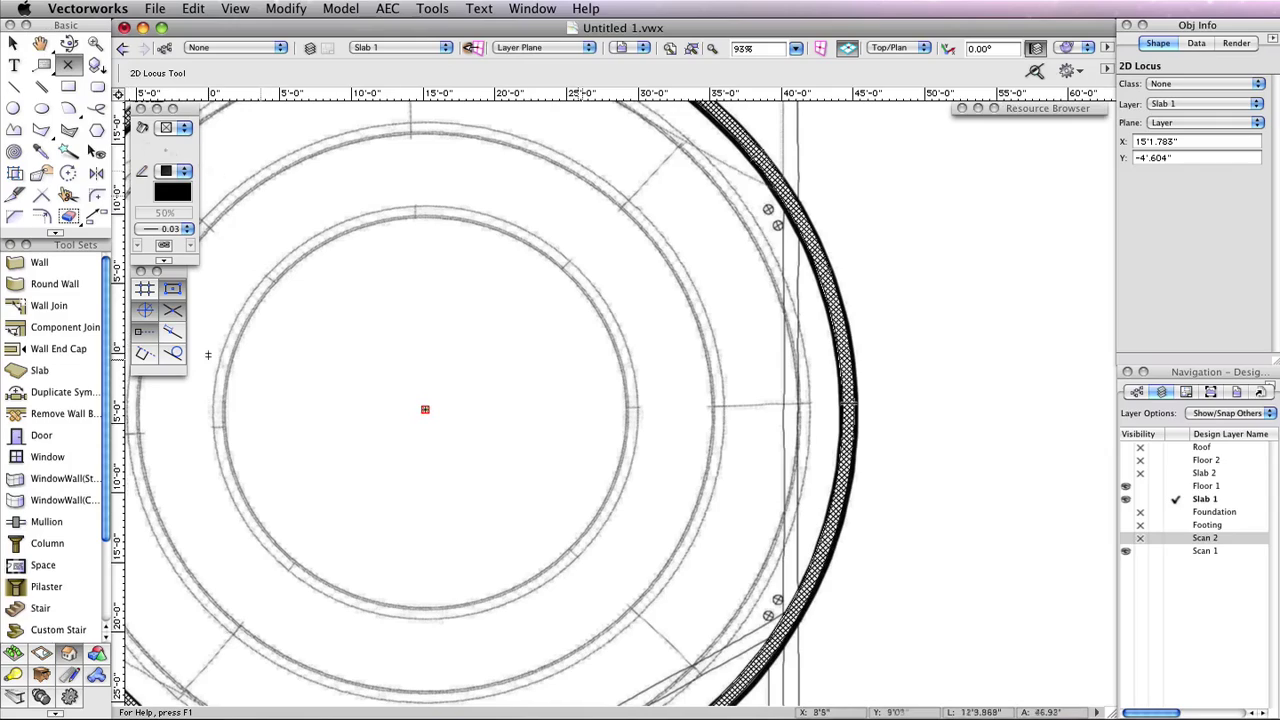
{"action": "left_click", "coordinate": [14, 86]}
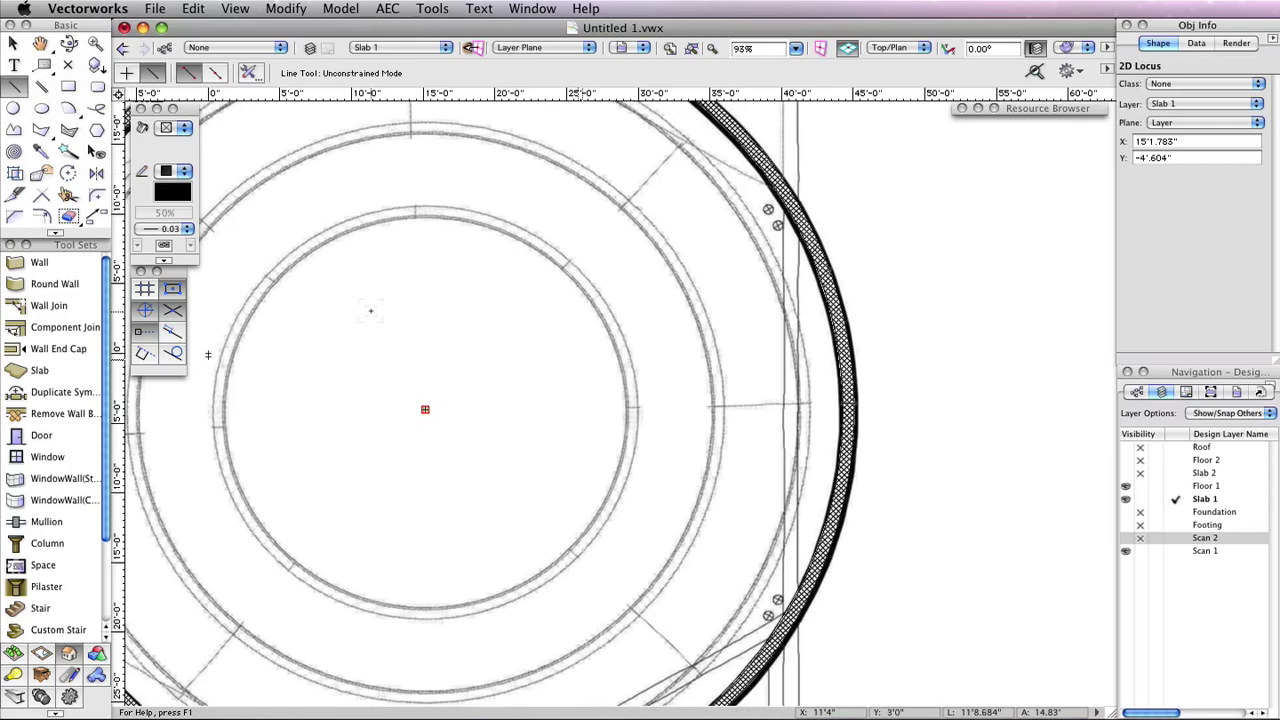
{"action": "left_click", "coordinate": [425, 408]}
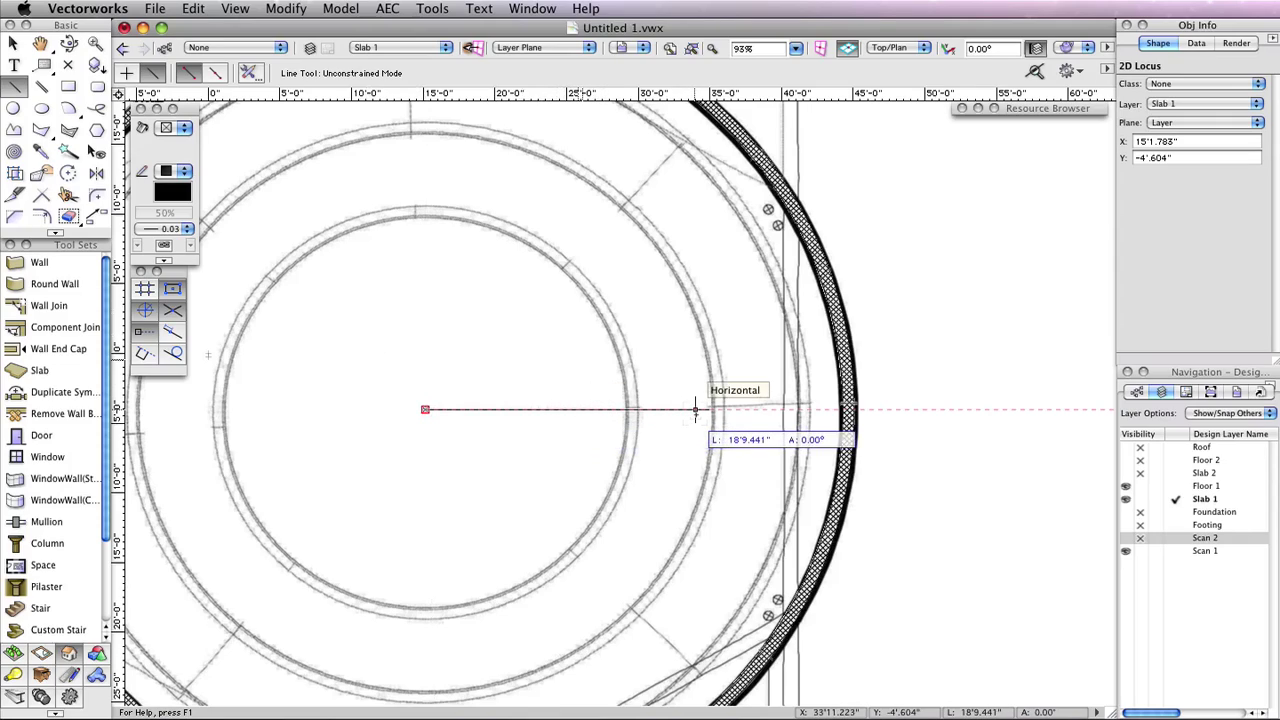
{"action": "left_click", "coordinate": [916, 409]}
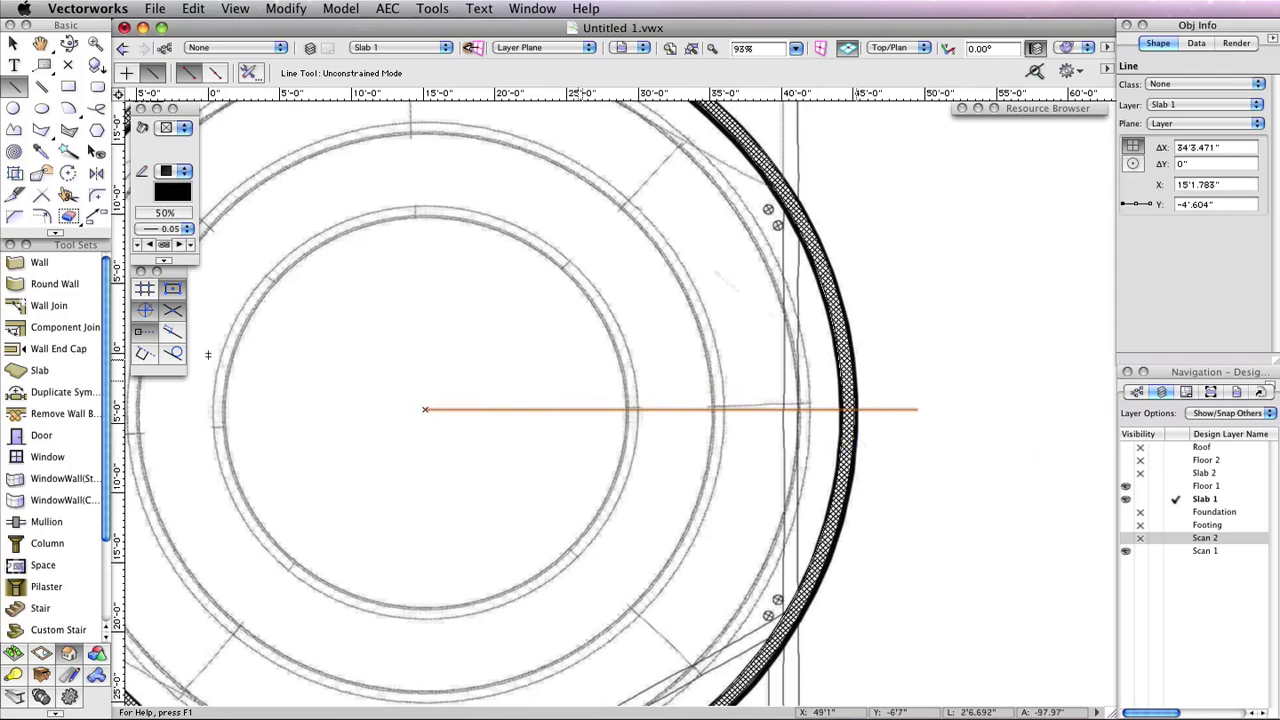
Convert the horizontal line through the round room's center into a guide.
{"action": "left_click", "coordinate": [285, 9]}
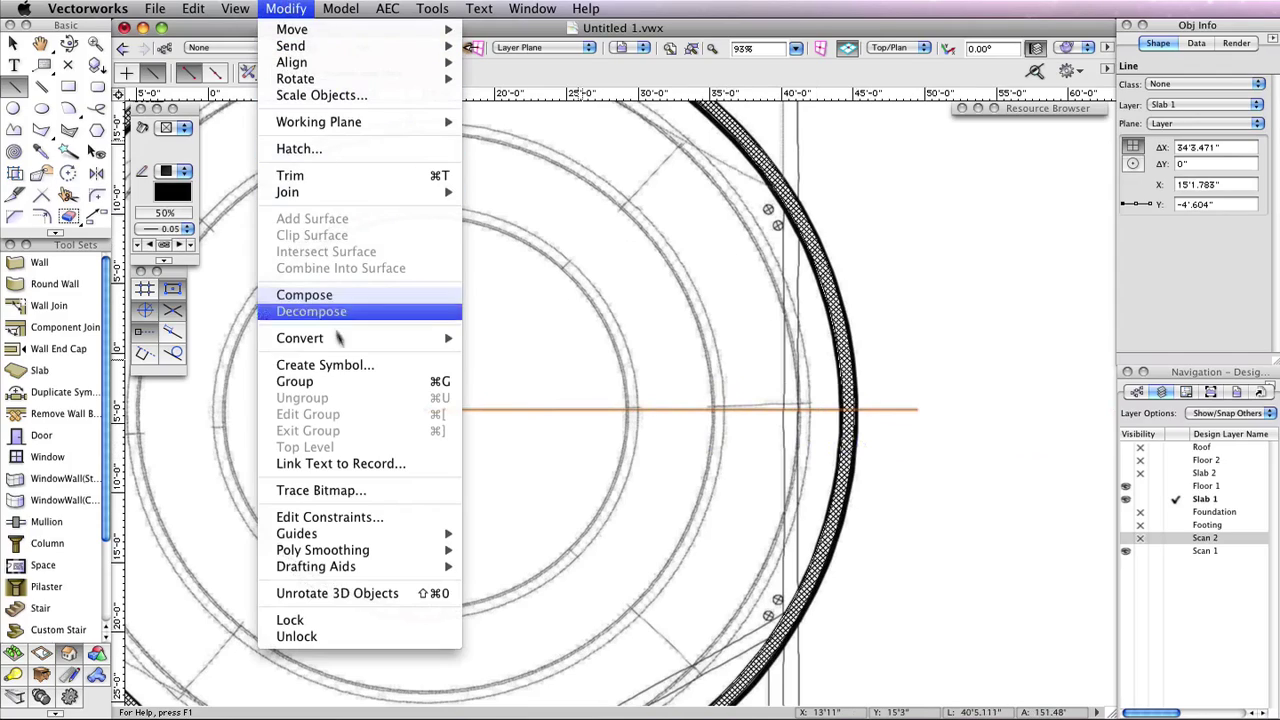
{"action": "mouse_move", "coordinate": [351, 537]}
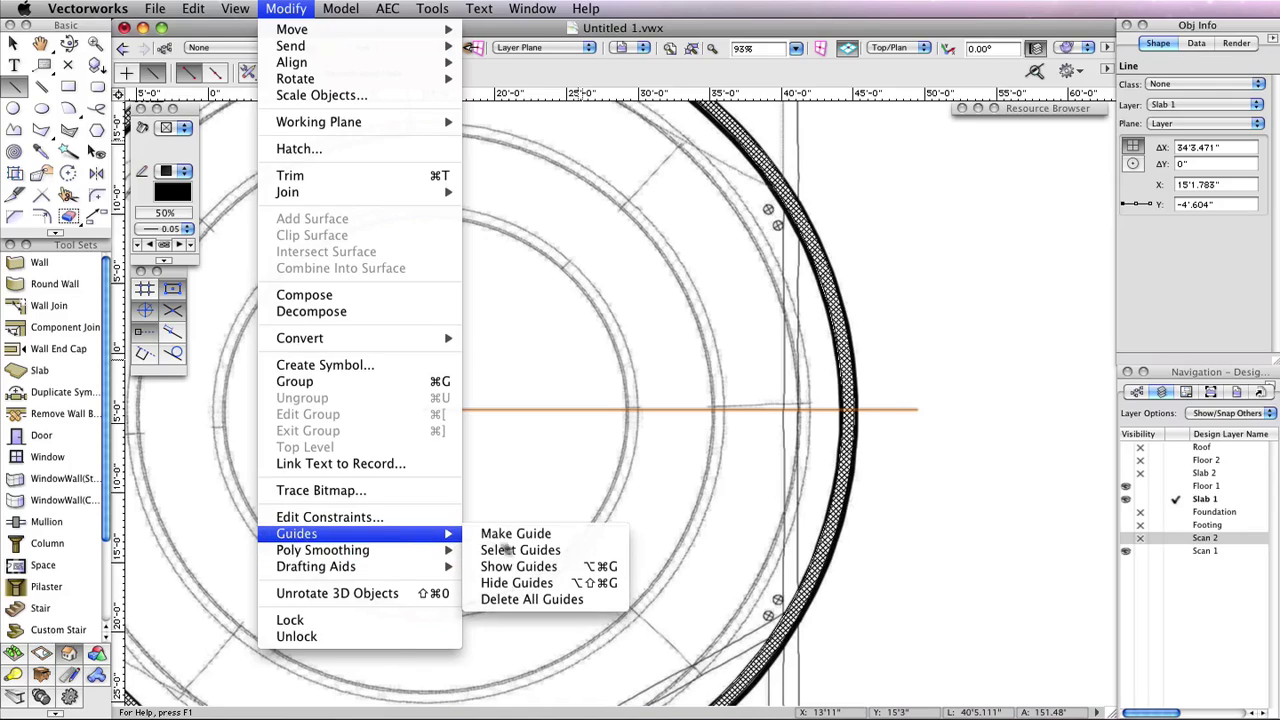
{"action": "left_click", "coordinate": [528, 534]}
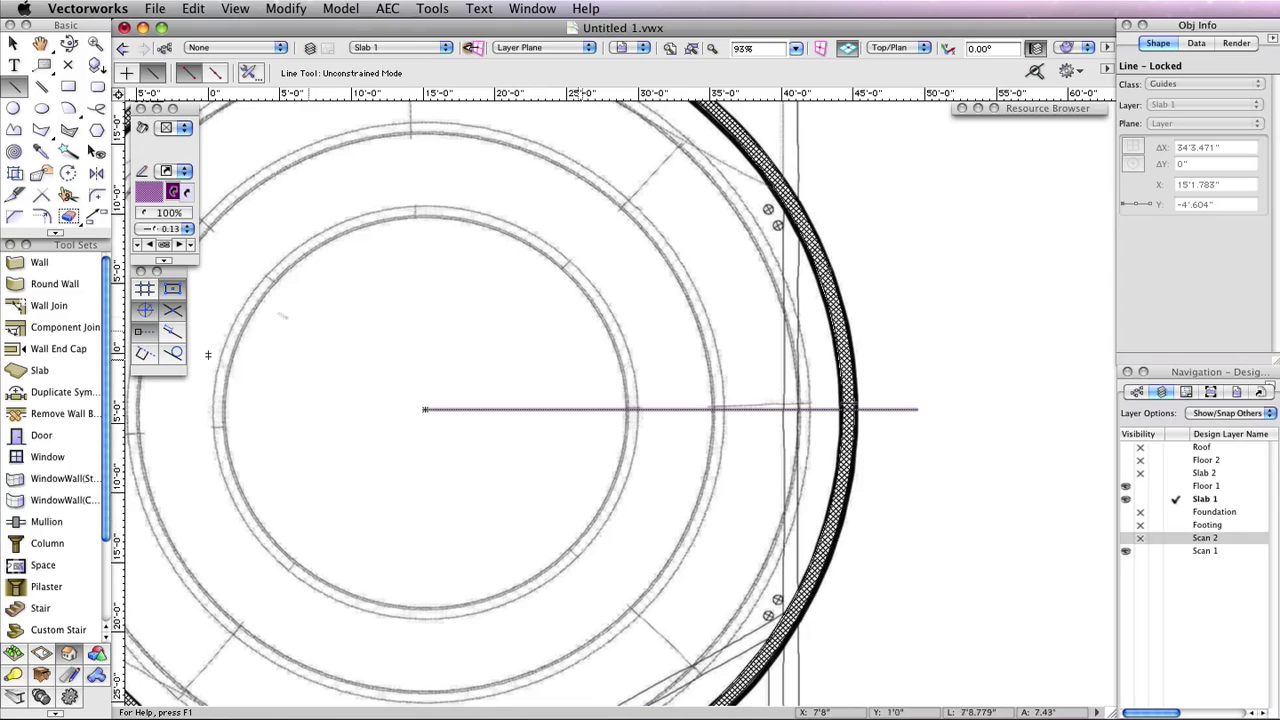
Duplicate the horizontal guide 3 times upward at 1'6" spacing with Move by Points, keeping the original in place.
{"action": "left_click", "coordinate": [91, 222]}
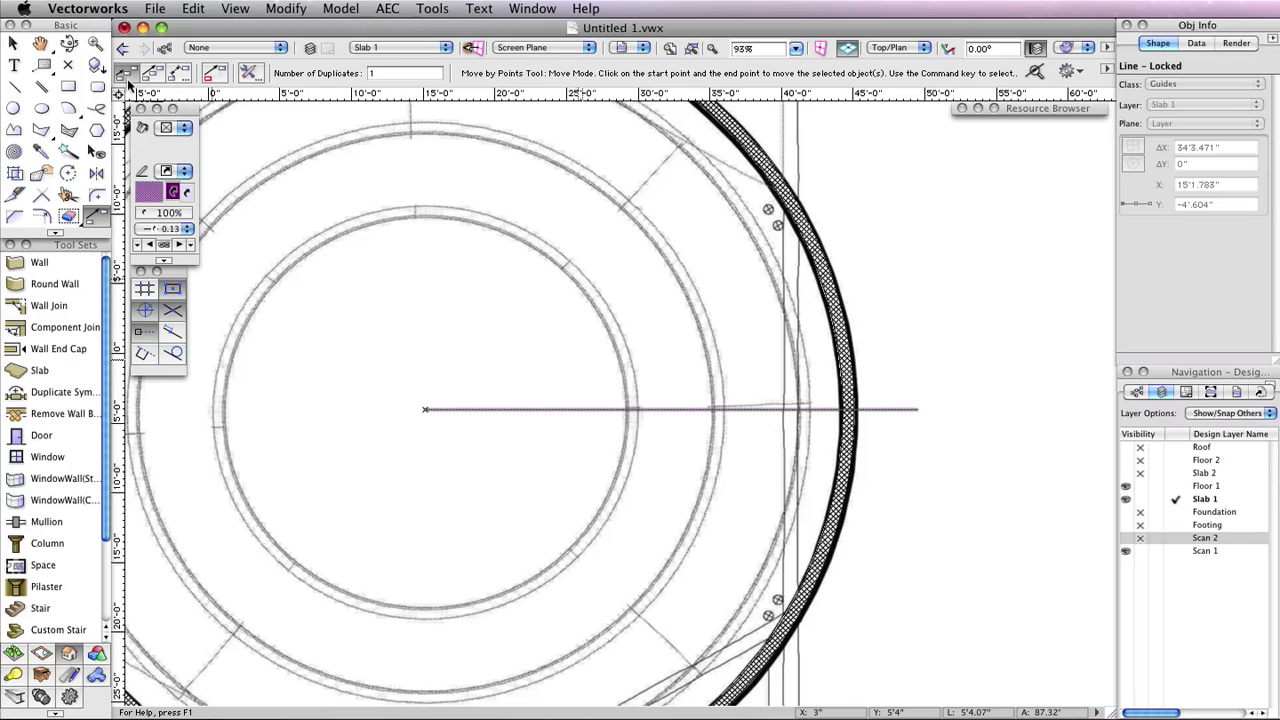
{"action": "left_click", "coordinate": [216, 78]}
{"action": "left_click", "coordinate": [389, 72]}
{"action": "type", "text": "3"}
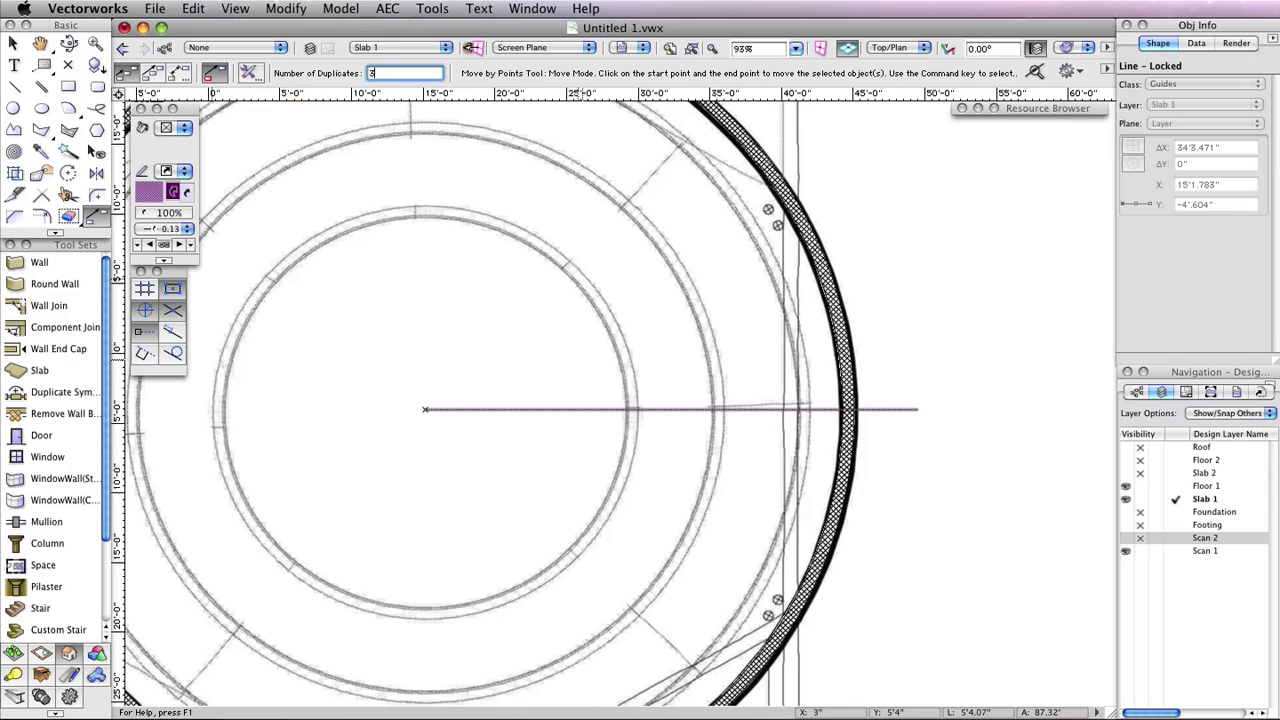
{"action": "key", "text": "Return"}
{"action": "key", "text": "ctrl+super"}
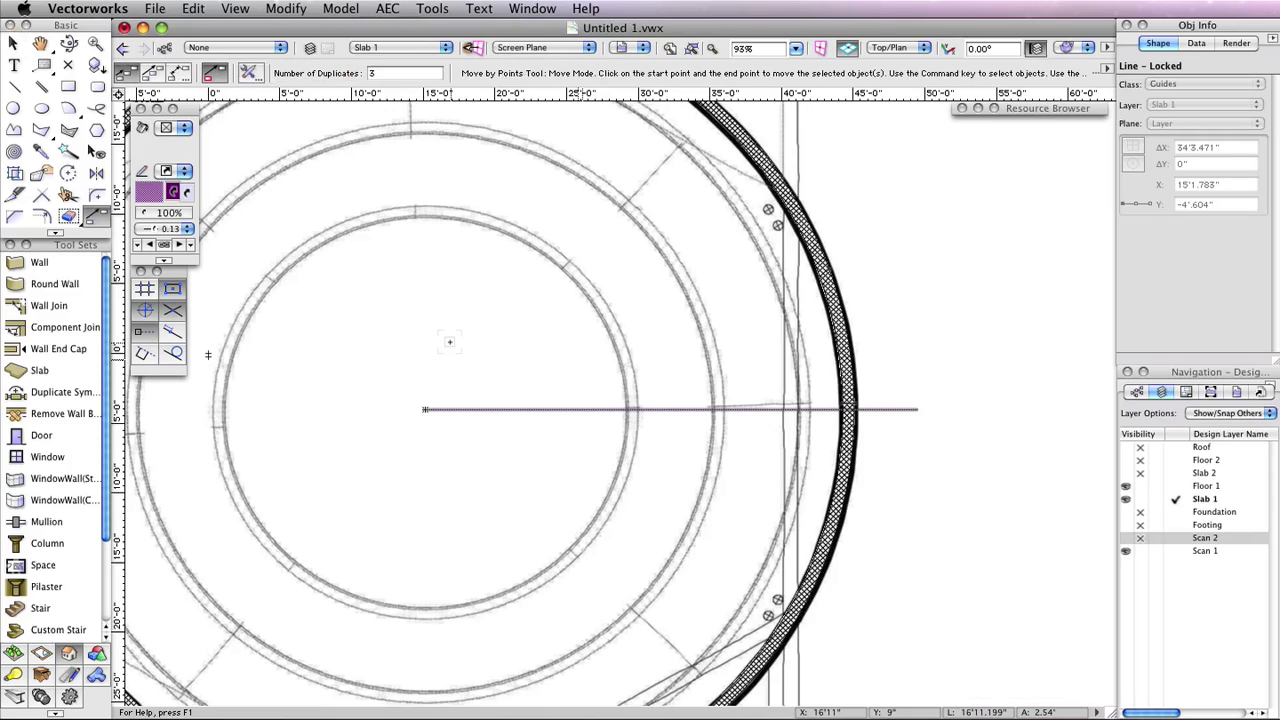
{"action": "left_click", "coordinate": [425, 409]}
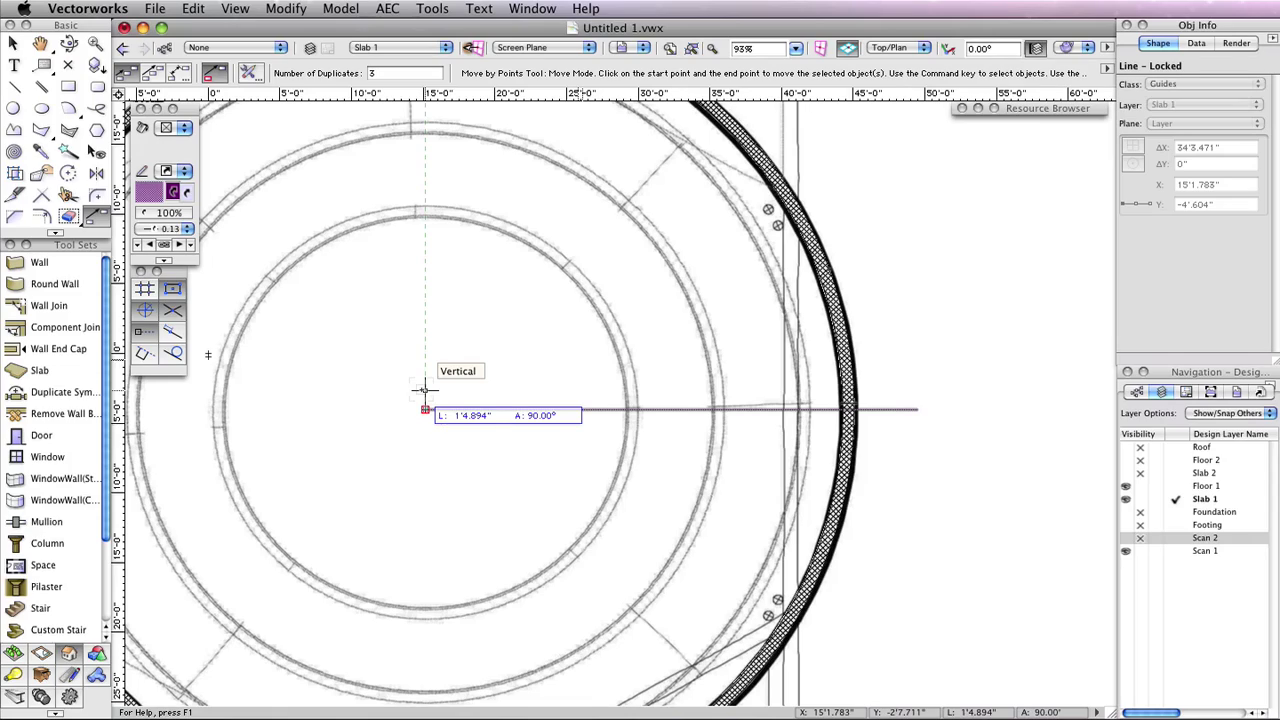
{"action": "key", "text": "Tab"}
{"action": "type", "text": "1'6\""}
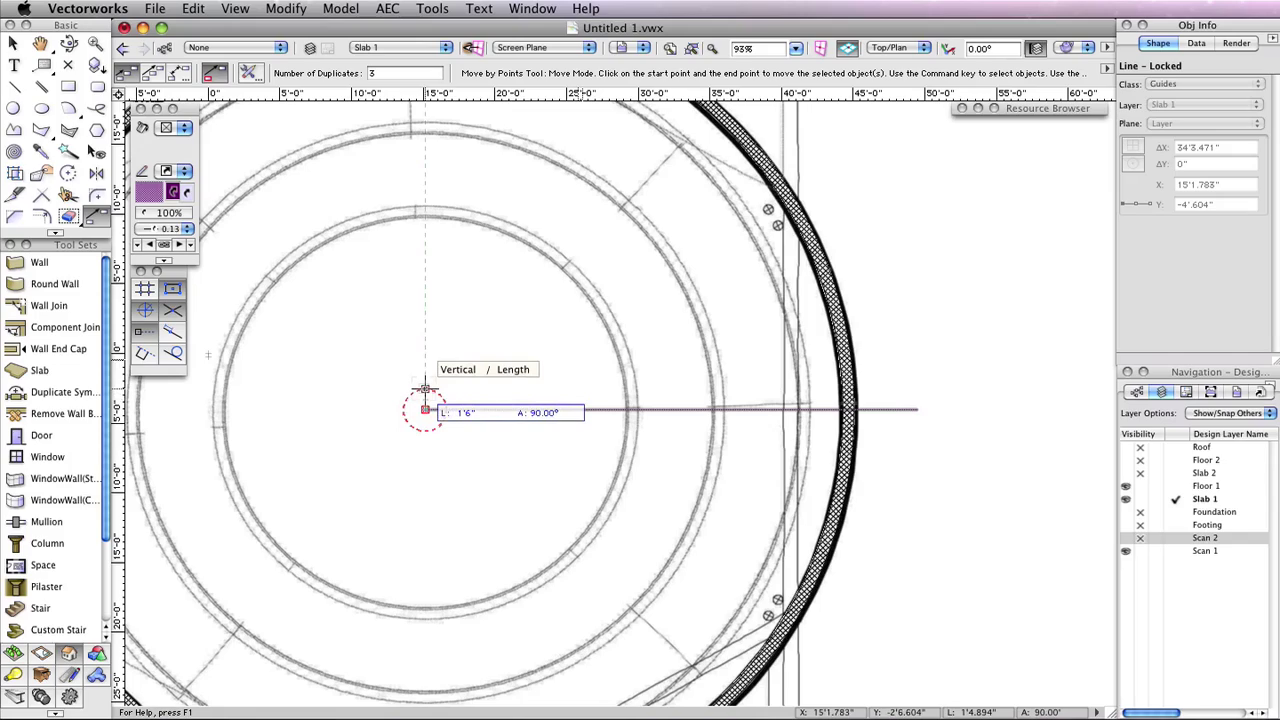
{"action": "left_click", "coordinate": [425, 388]}
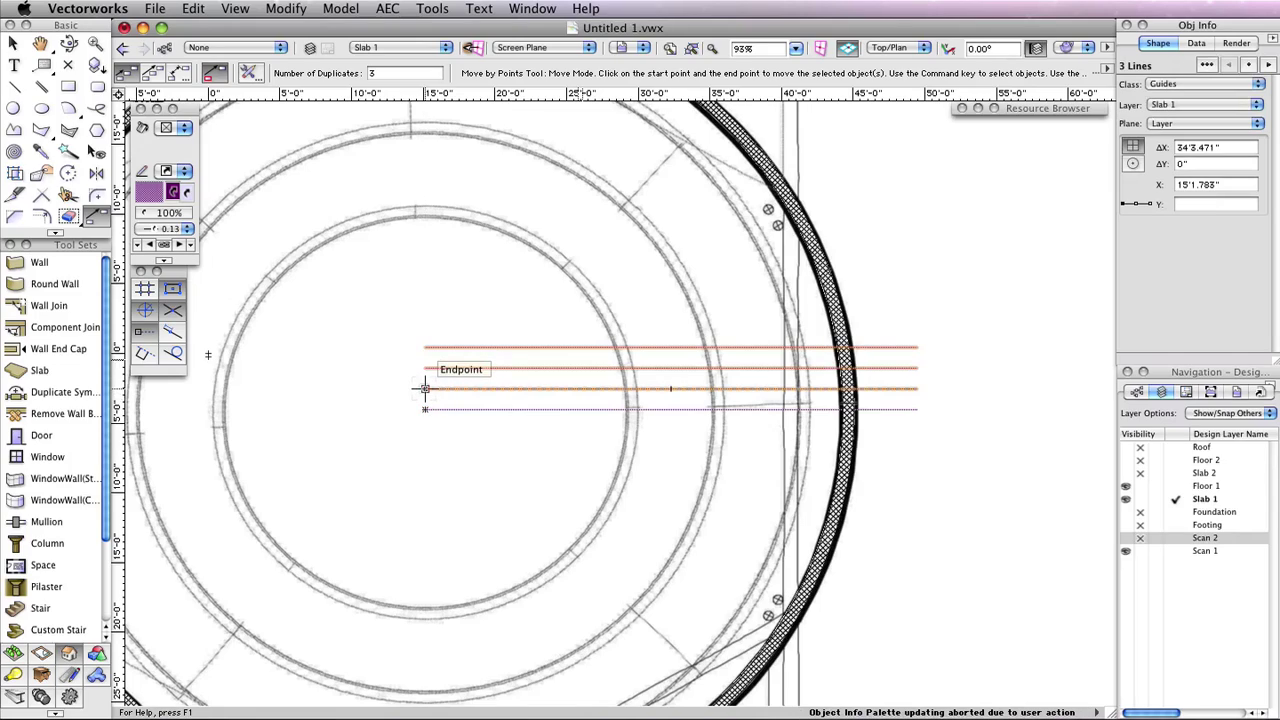
Draw vertical lines about 6'4" and 7'5" long up from the lowest guide at the scanned inner and middle rings.
{"action": "left_click", "coordinate": [14, 86]}
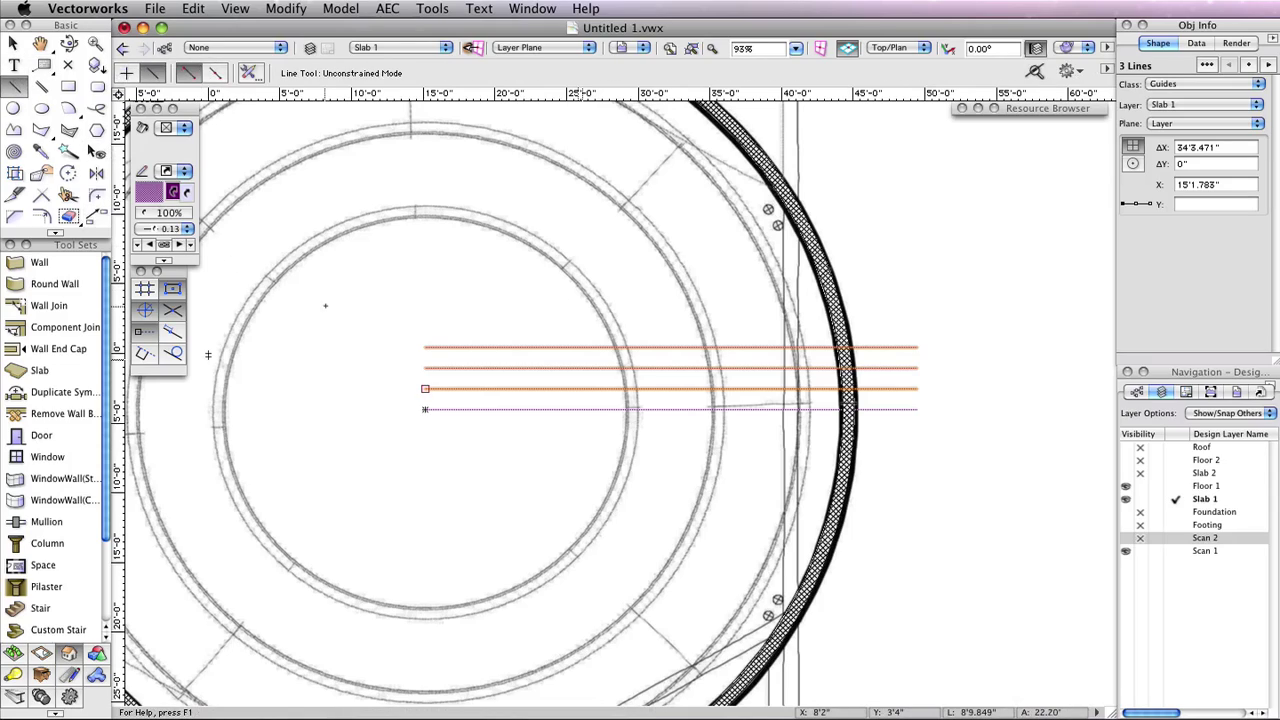
{"action": "left_click", "coordinate": [630, 409]}
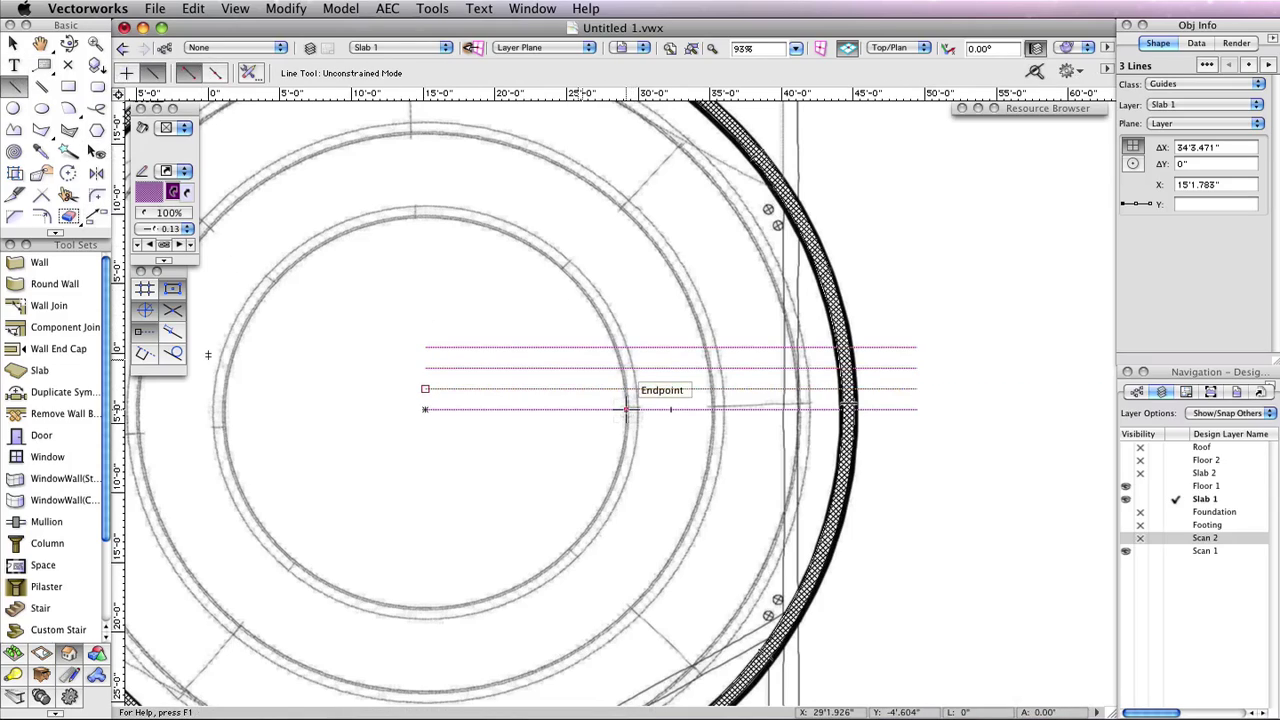
{"action": "left_click", "coordinate": [626, 324]}
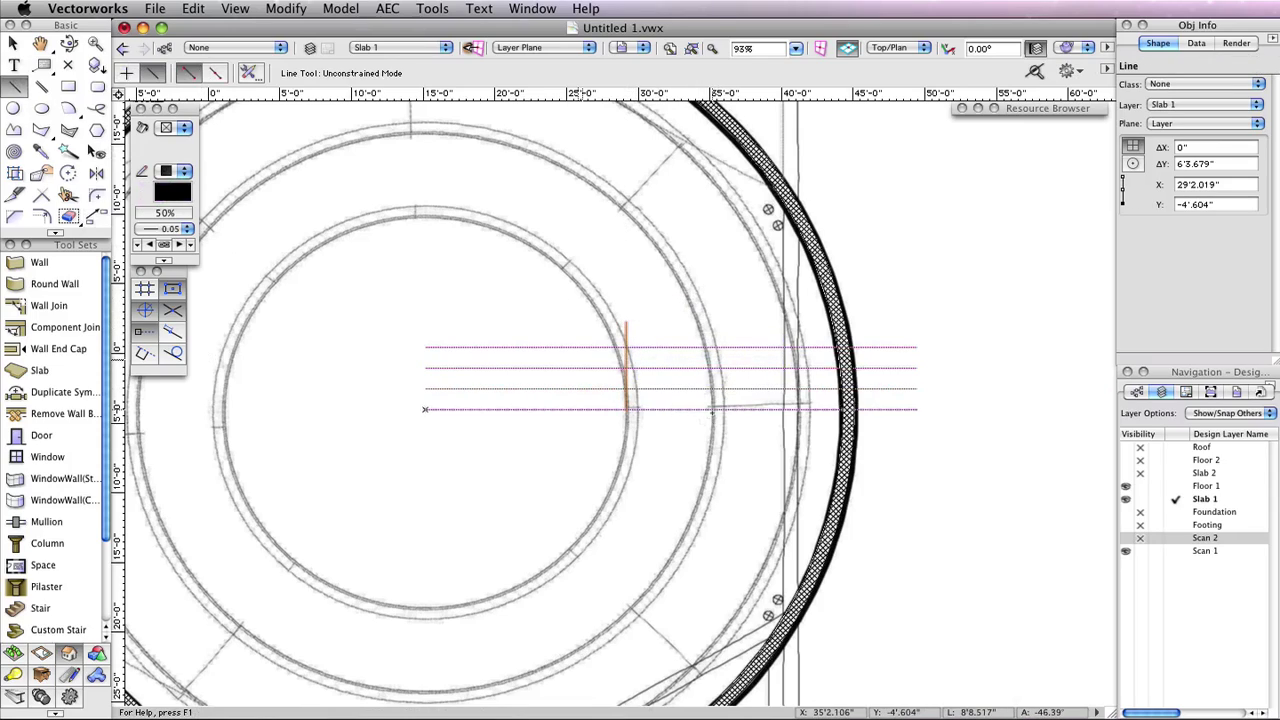
{"action": "key", "text": "z"}
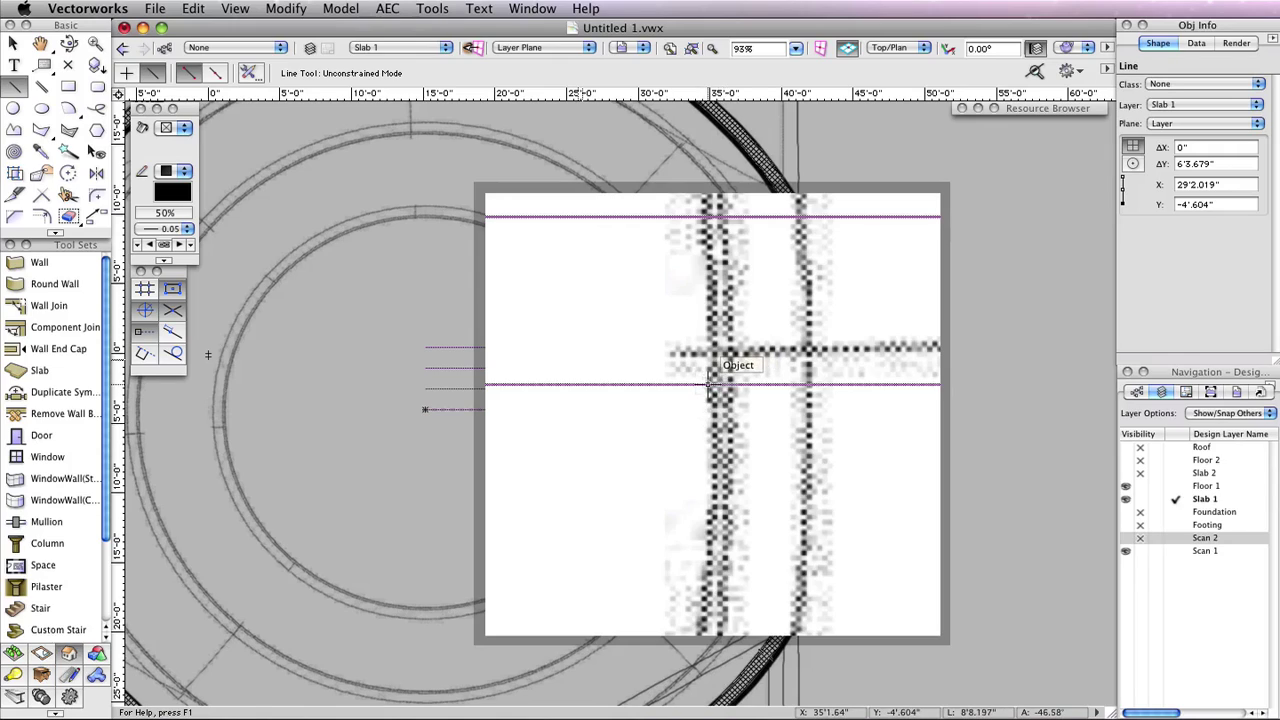
{"action": "left_click", "coordinate": [710, 384]}
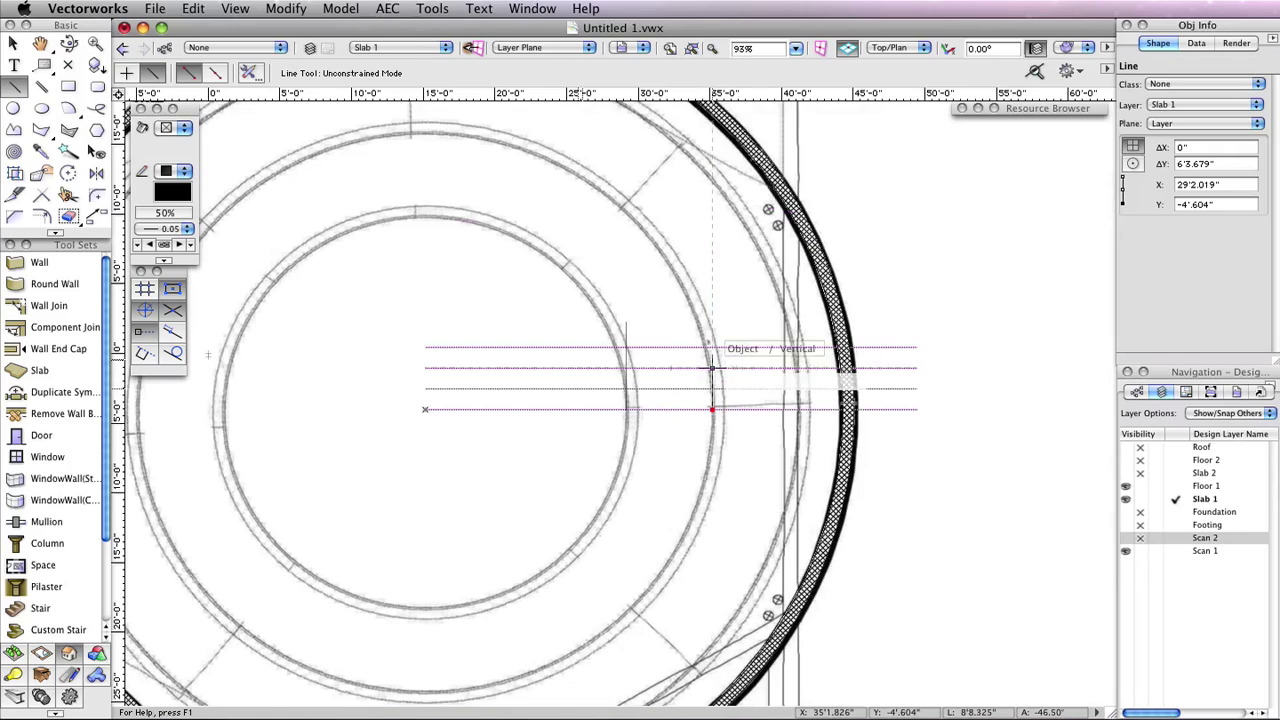
{"action": "left_click", "coordinate": [712, 306]}
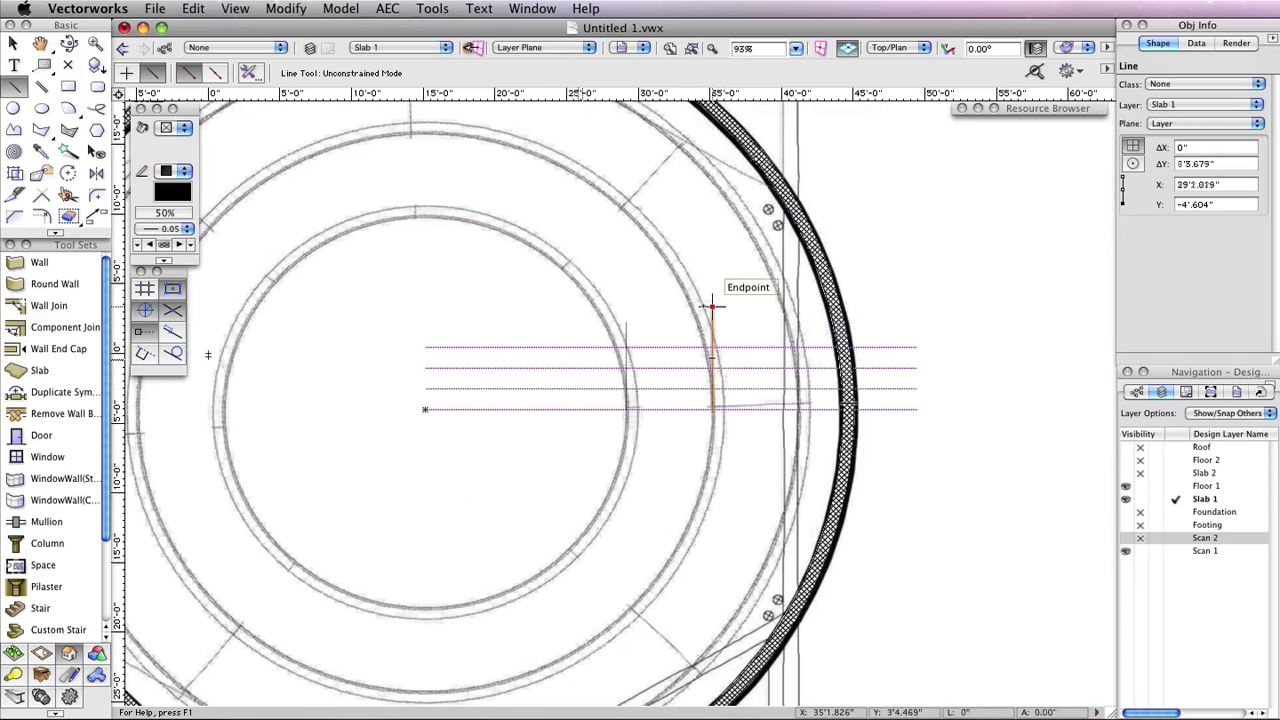
Draw vertical lines about 8'9" and 11'8" long up from the lowest guide at the outer scanned ring and the round wall's inner face.
{"action": "key", "text": "z"}
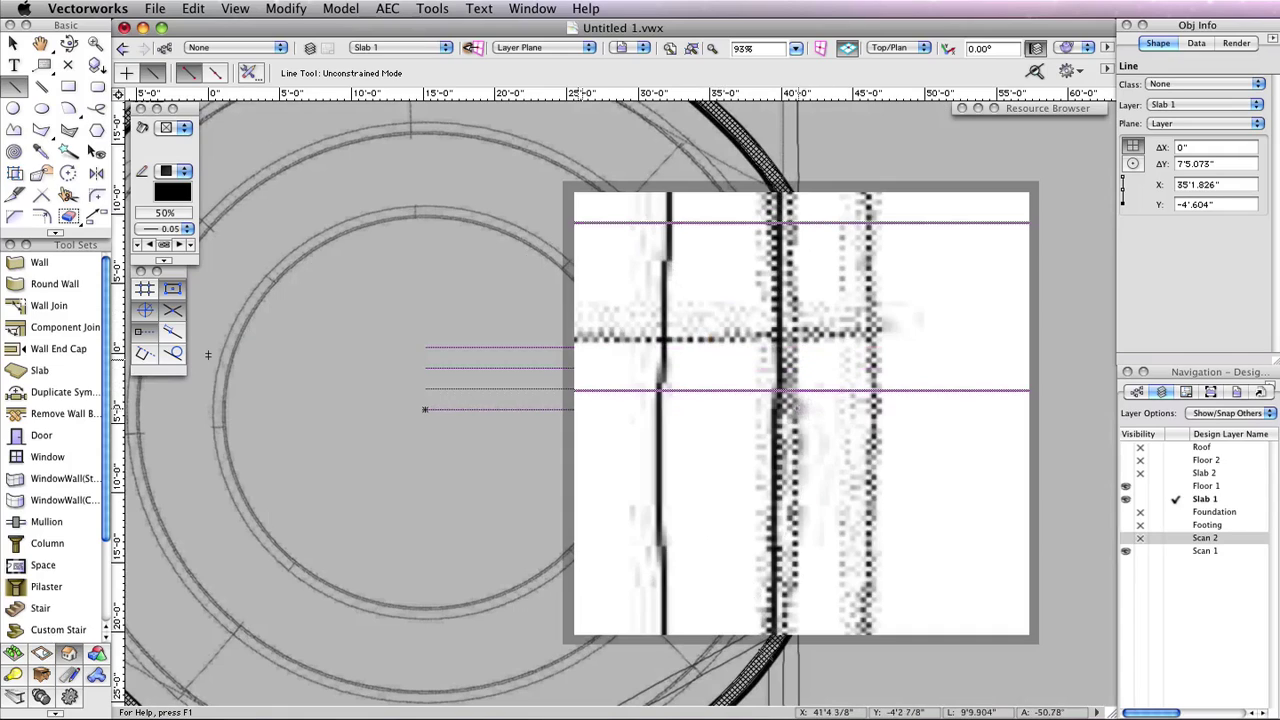
{"action": "left_click", "coordinate": [777, 390]}
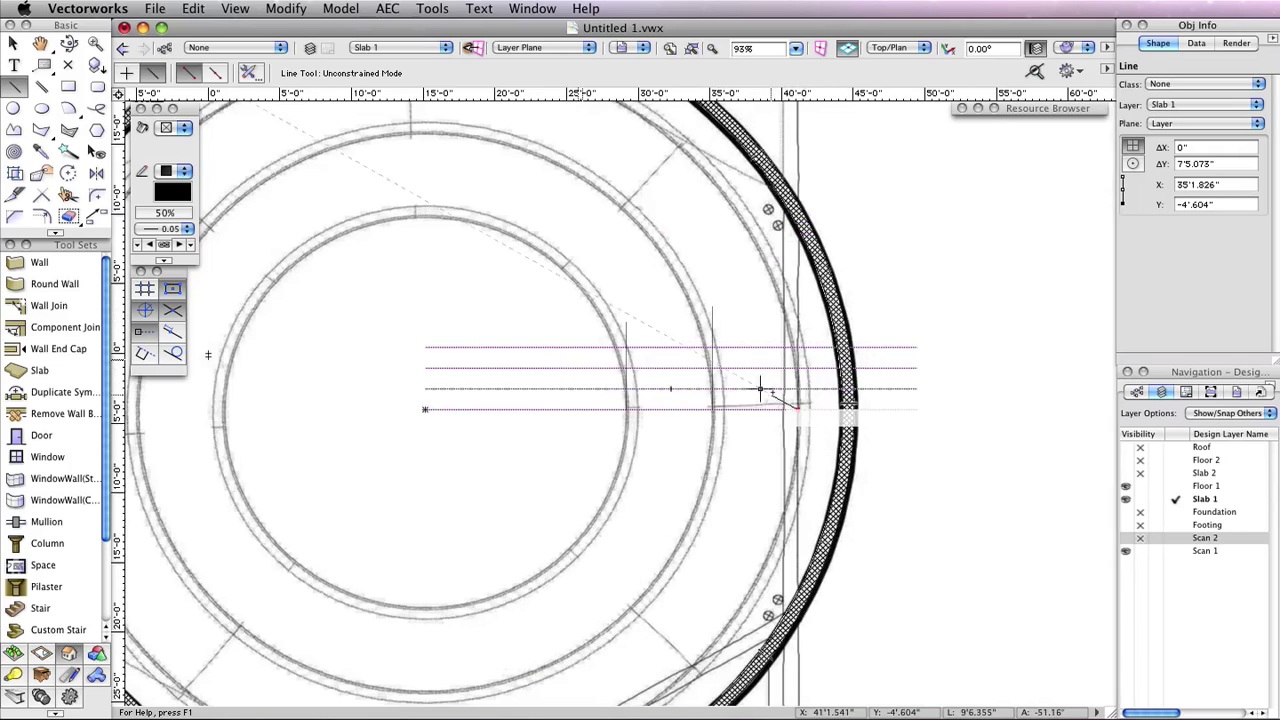
{"action": "left_click", "coordinate": [797, 287]}
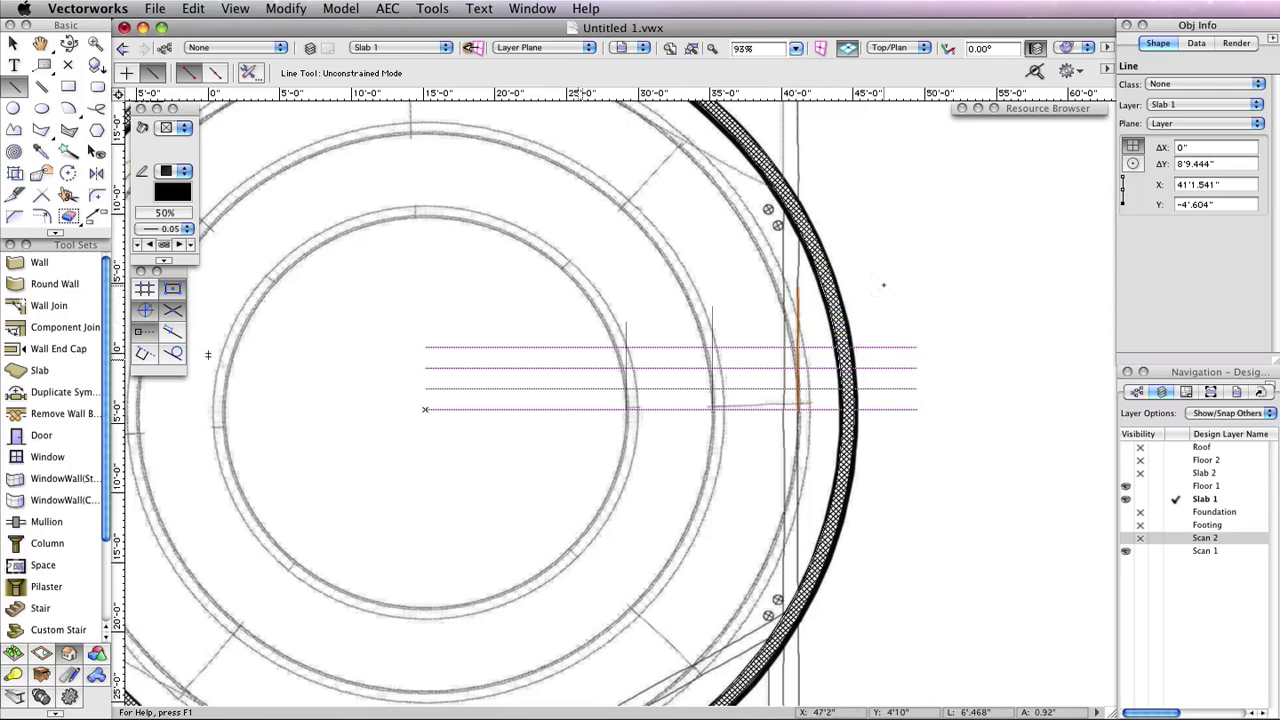
{"action": "left_click", "coordinate": [845, 408]}
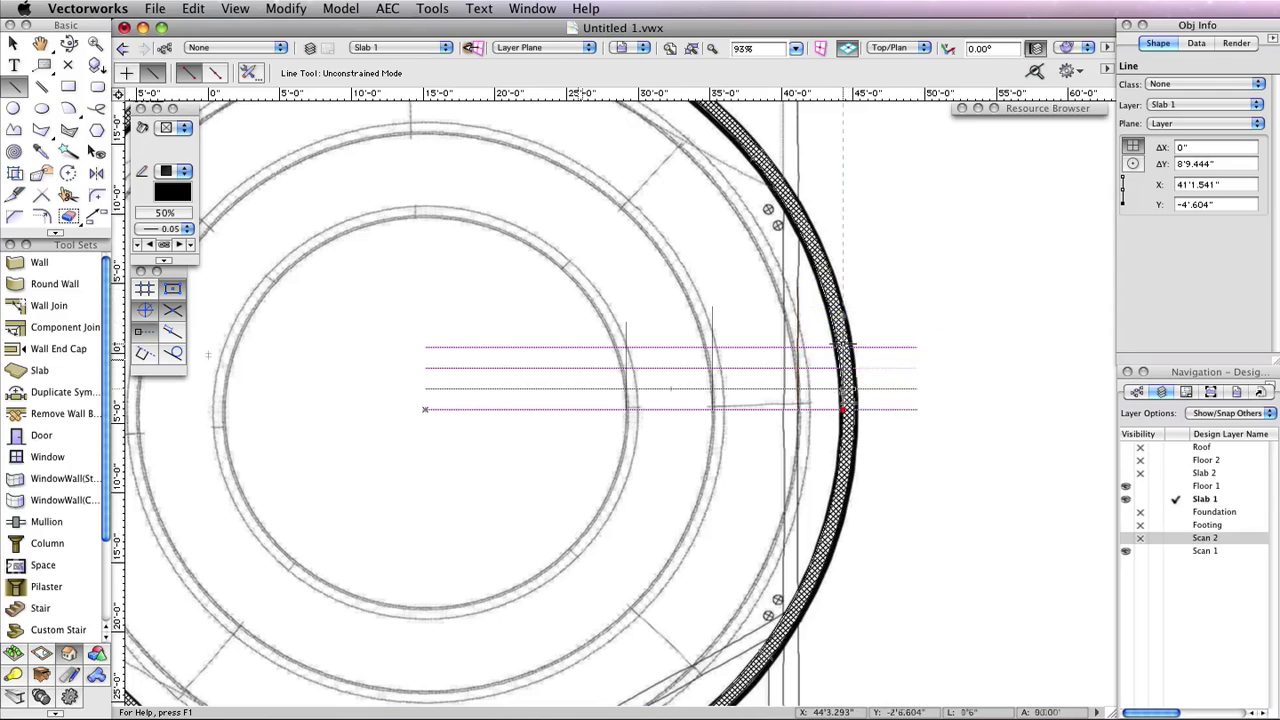
{"action": "left_click", "coordinate": [844, 247]}
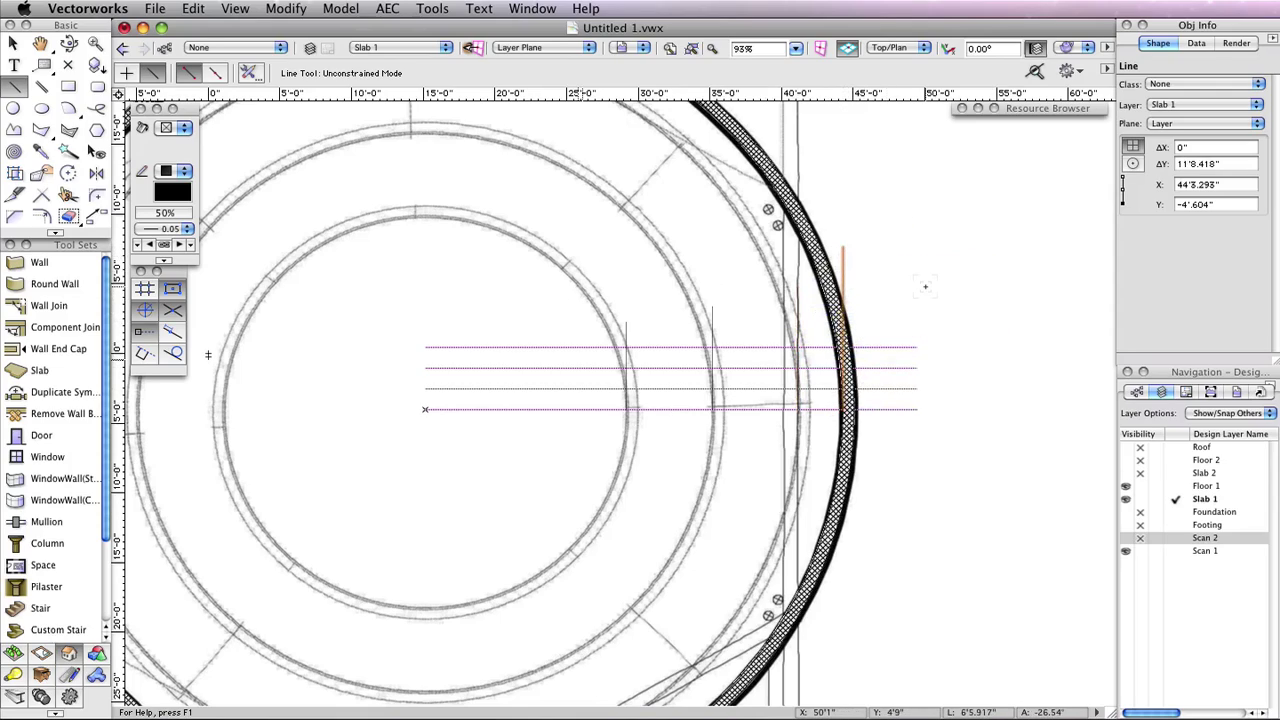
Select all four vertical lines at the rings and wall face and convert them into guides.
{"action": "key", "text": "x"}
{"action": "left_click", "coordinate": [797, 292], "text": "shift"}
{"action": "left_click", "coordinate": [712, 312], "text": "shift"}
{"action": "left_click", "coordinate": [625, 328], "text": "shift"}
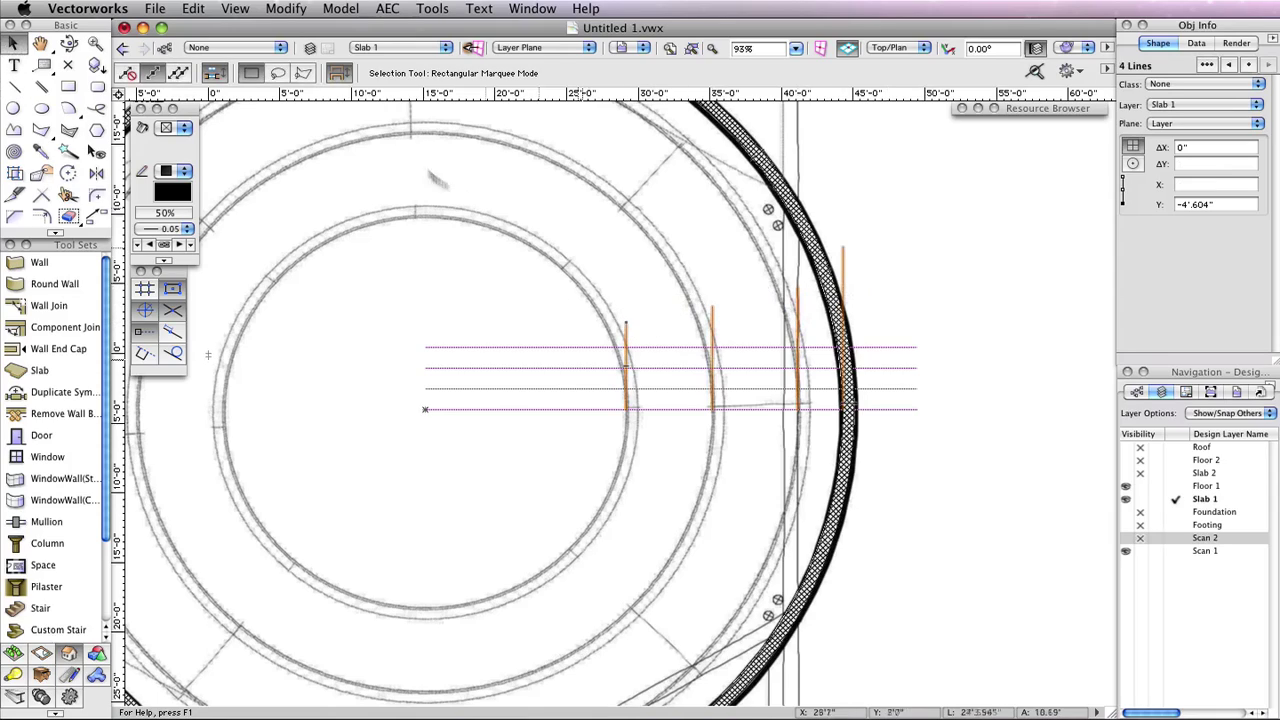
{"action": "left_click", "coordinate": [288, 8]}
{"action": "mouse_move", "coordinate": [357, 534]}
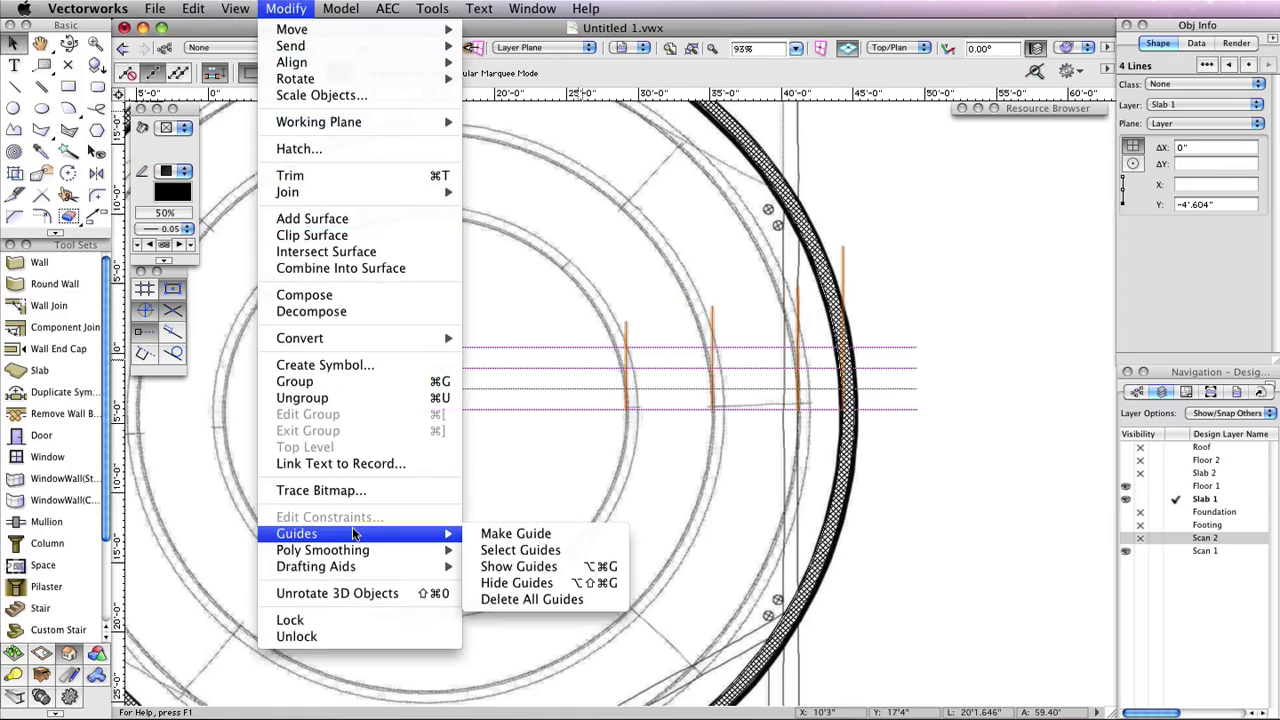
{"action": "left_click", "coordinate": [507, 534]}
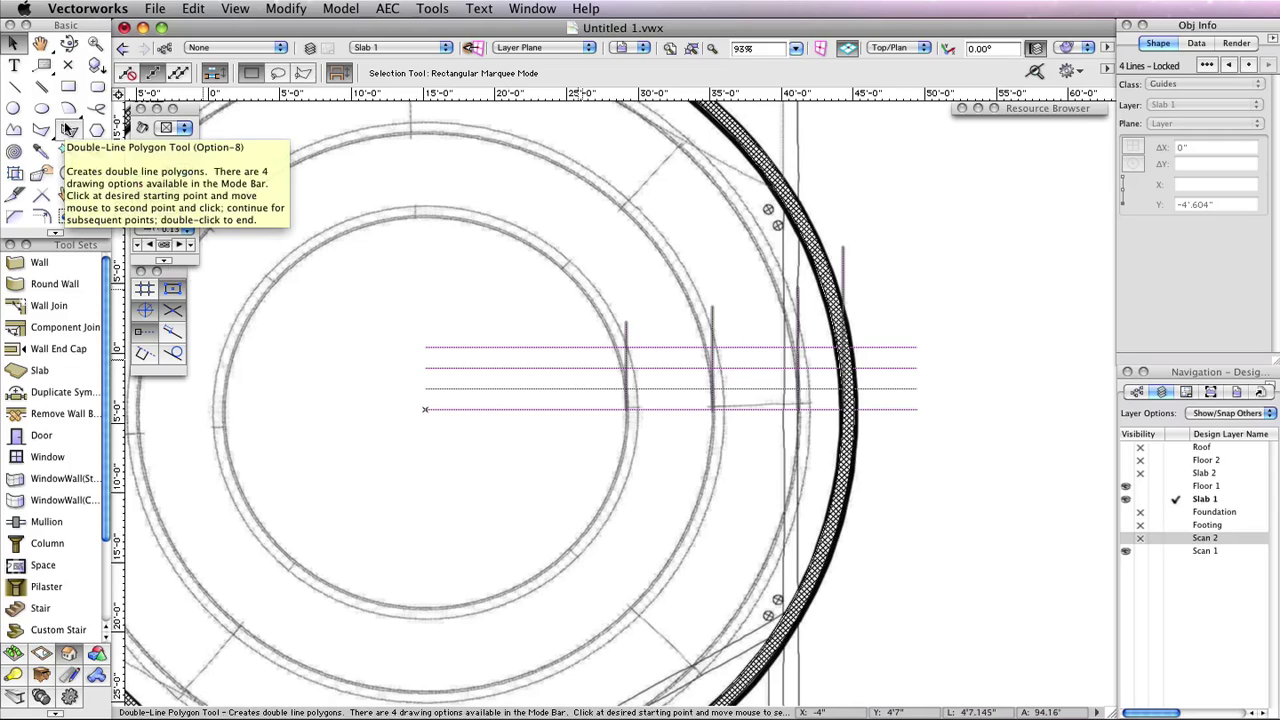
Set up the Double-Line Polygon tool with a 4" separation and the Create Polygons option.
{"action": "left_click", "coordinate": [68, 129]}
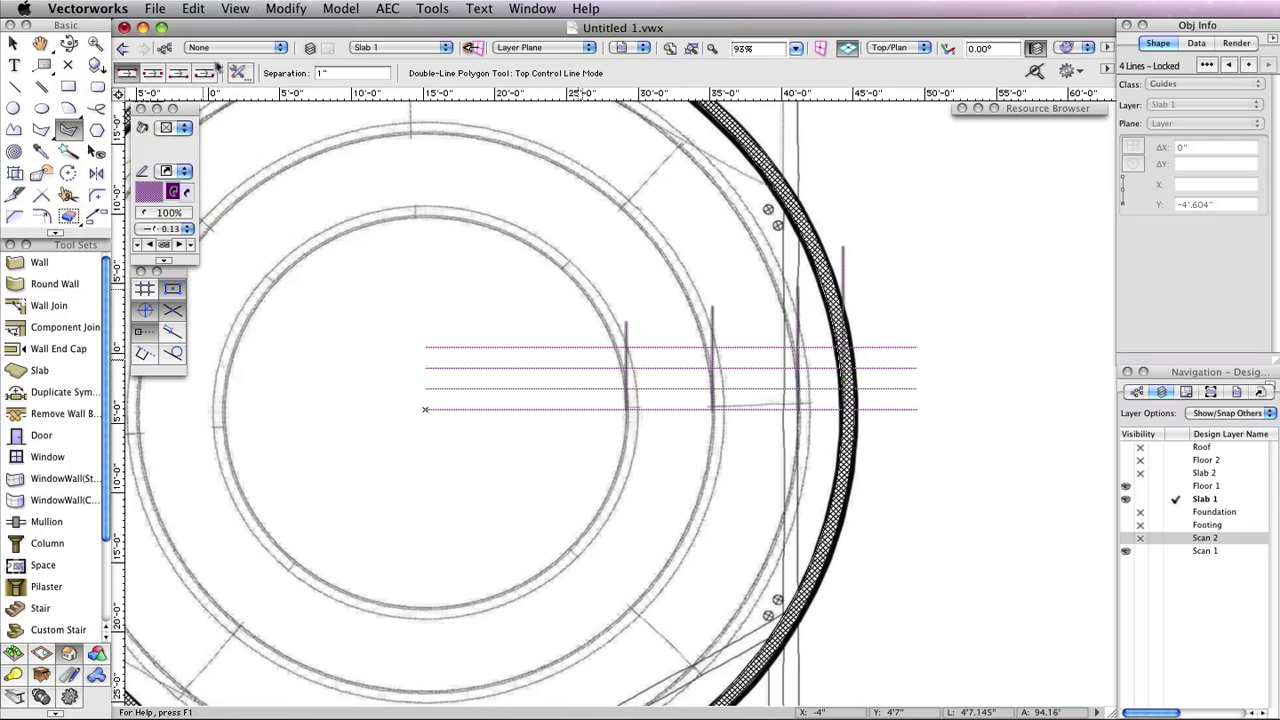
{"action": "left_click", "coordinate": [238, 73]}
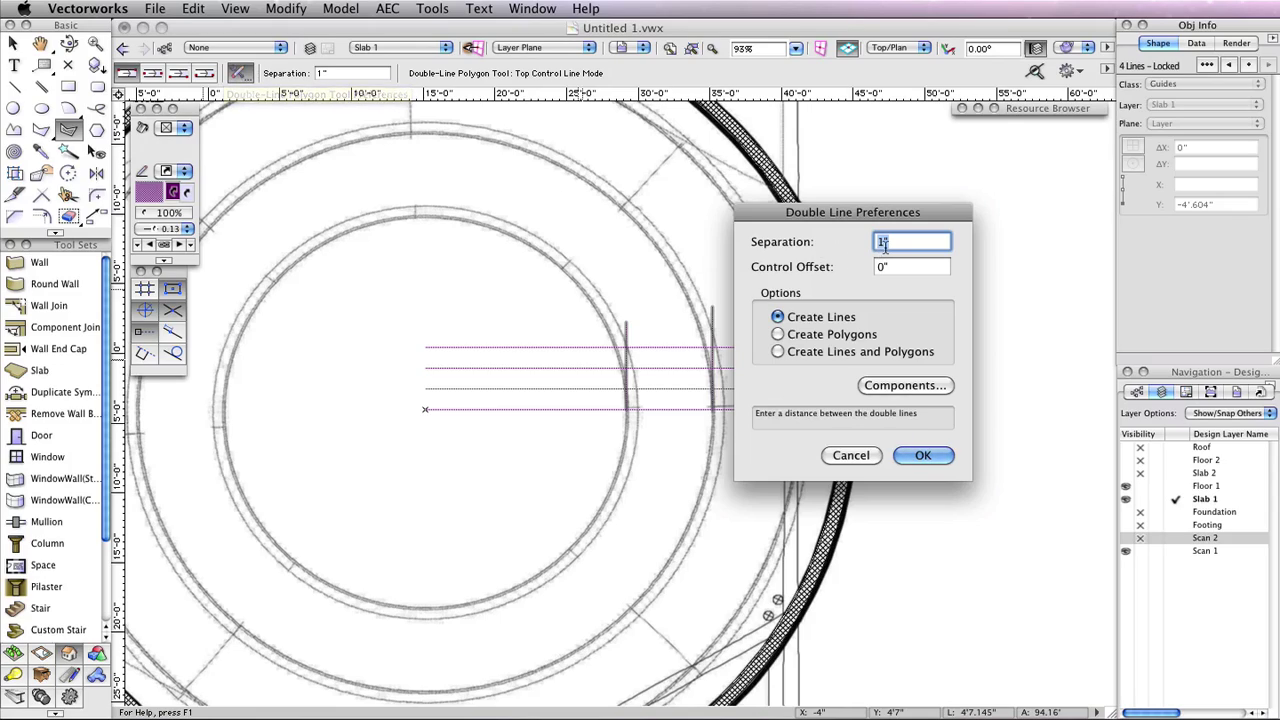
{"action": "type", "text": "4"}
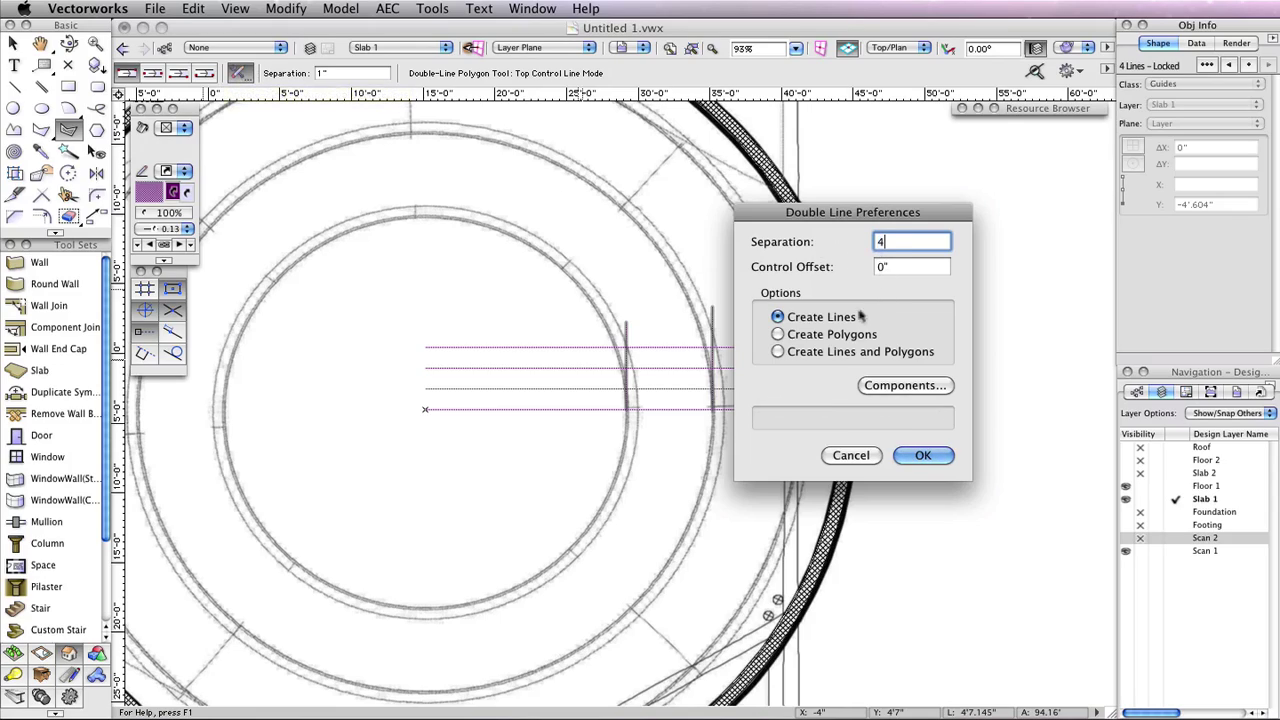
{"action": "left_click", "coordinate": [855, 334]}
{"action": "left_click", "coordinate": [915, 455]}
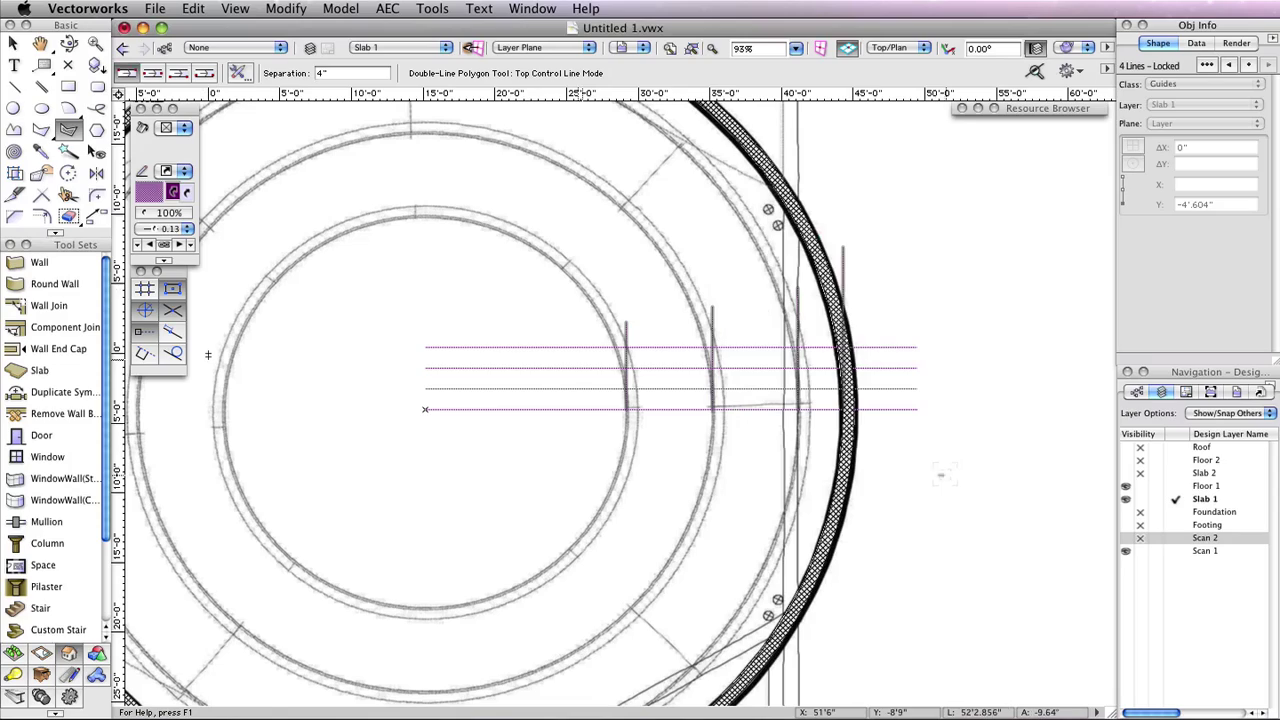
Trace the stepped slab profile along the guide intersections from the round room's center locus, rising three steps to the wall's inner face.
{"action": "left_click", "coordinate": [425, 409]}
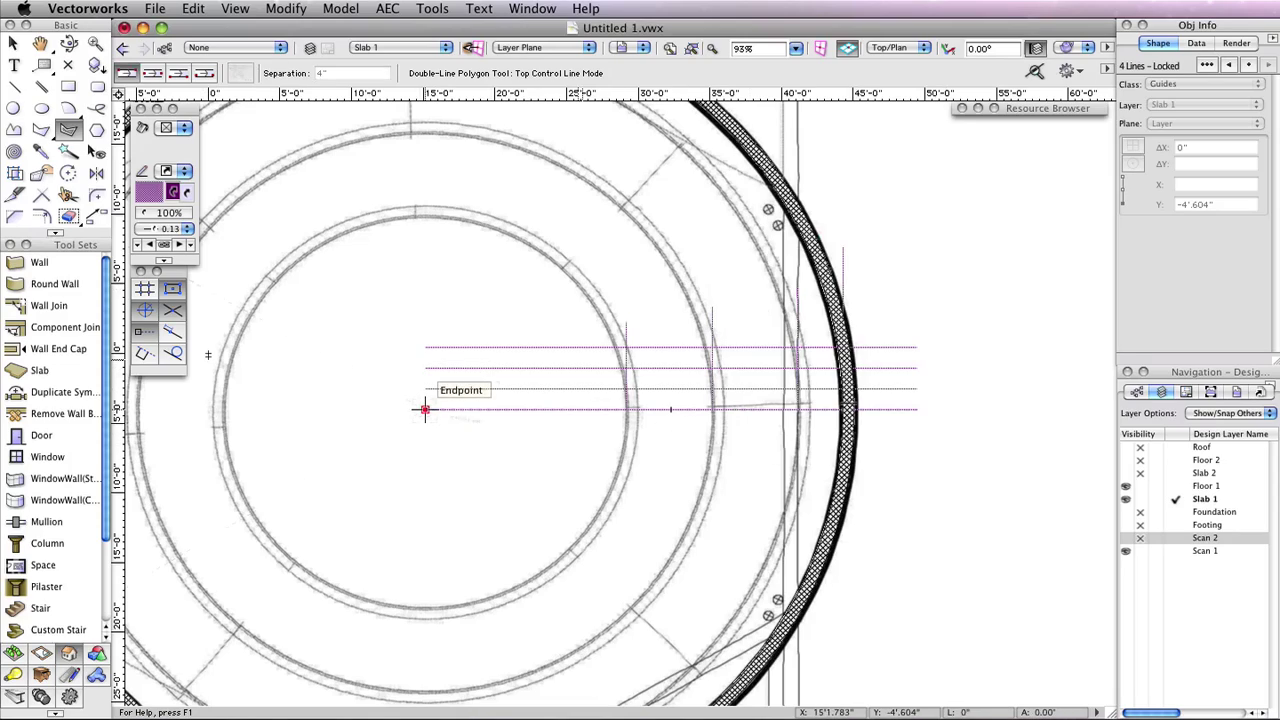
{"action": "left_click", "coordinate": [626, 409]}
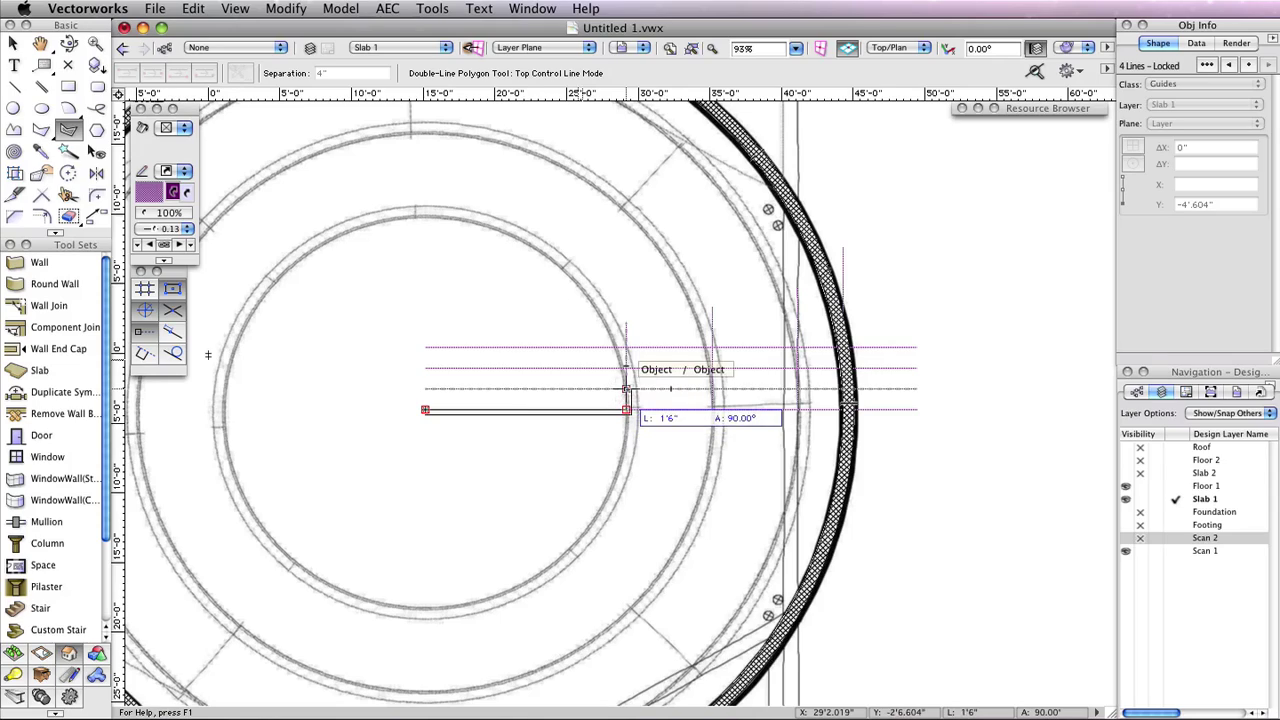
{"action": "left_click", "coordinate": [626, 388]}
{"action": "left_click", "coordinate": [712, 388]}
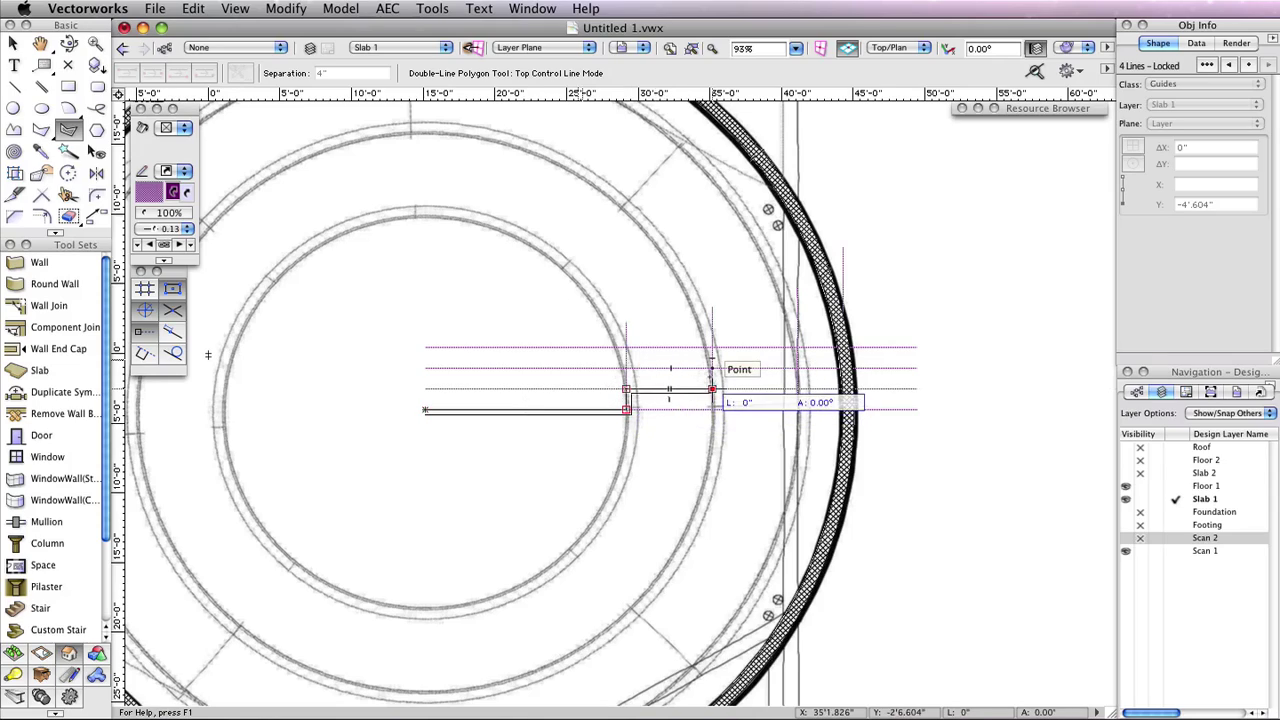
{"action": "left_click", "coordinate": [712, 368]}
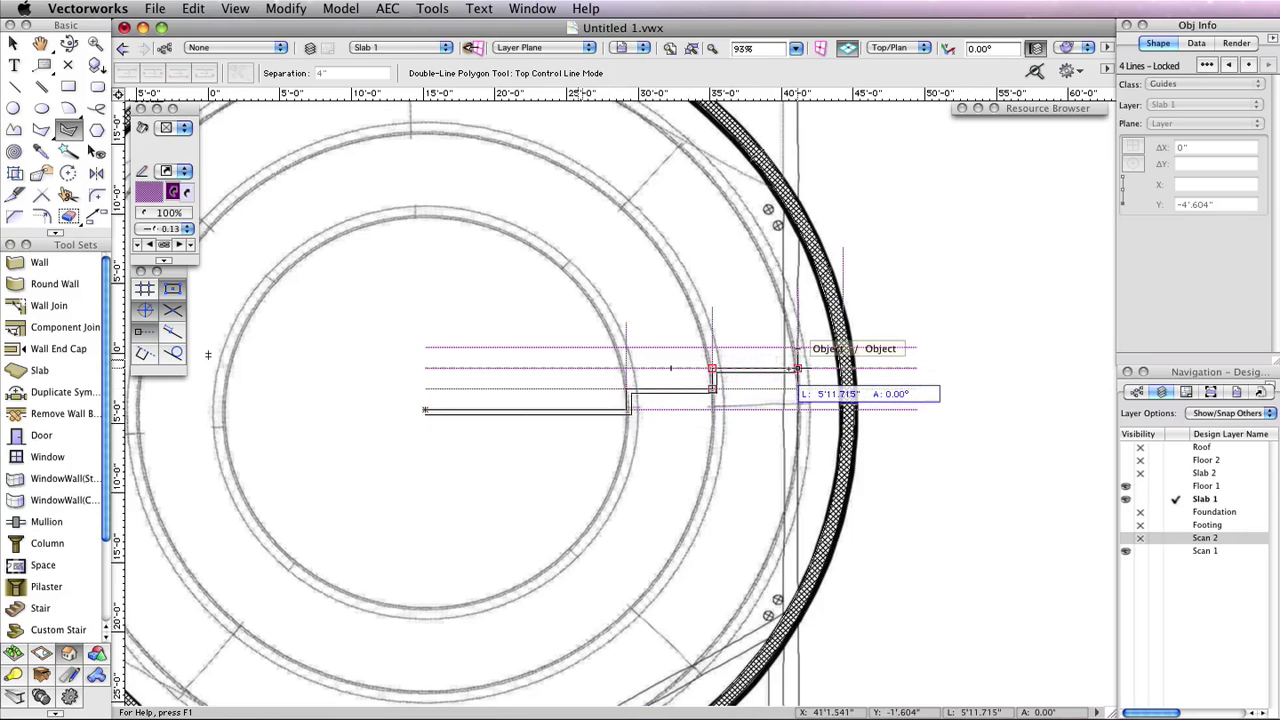
{"action": "left_click", "coordinate": [797, 368]}
{"action": "left_click", "coordinate": [797, 350]}
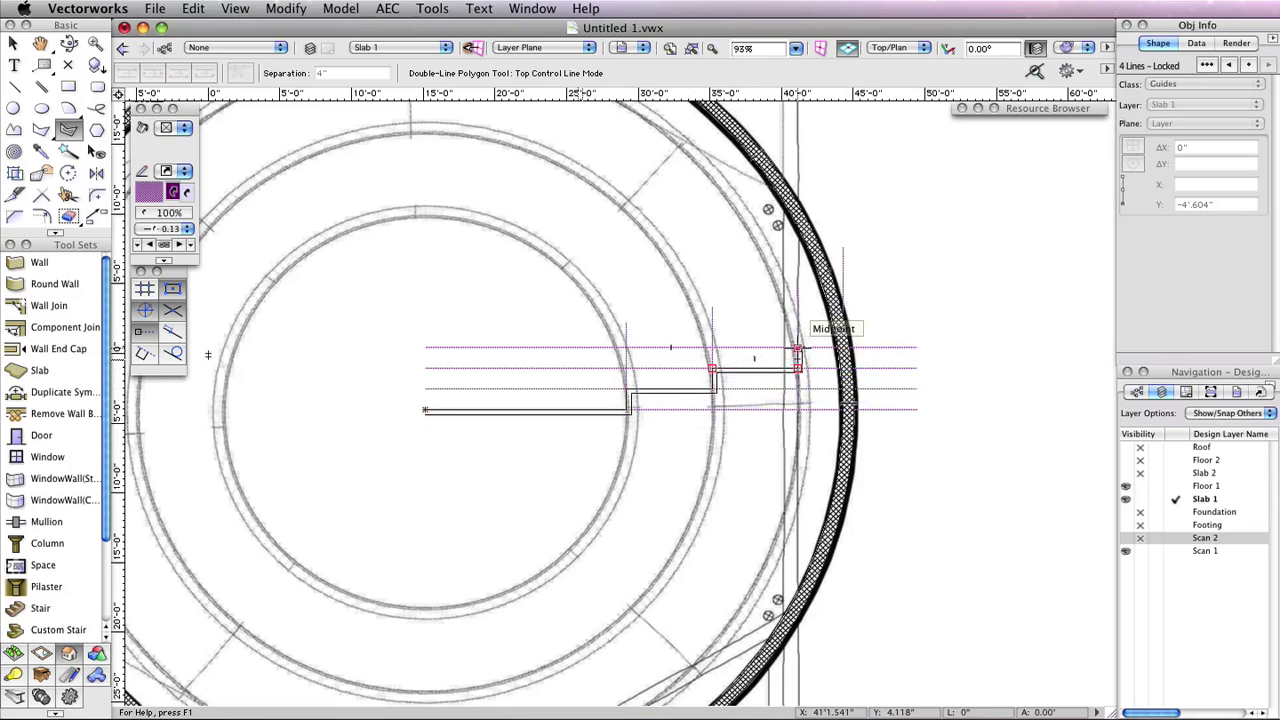
{"action": "double_click", "coordinate": [845, 350]}
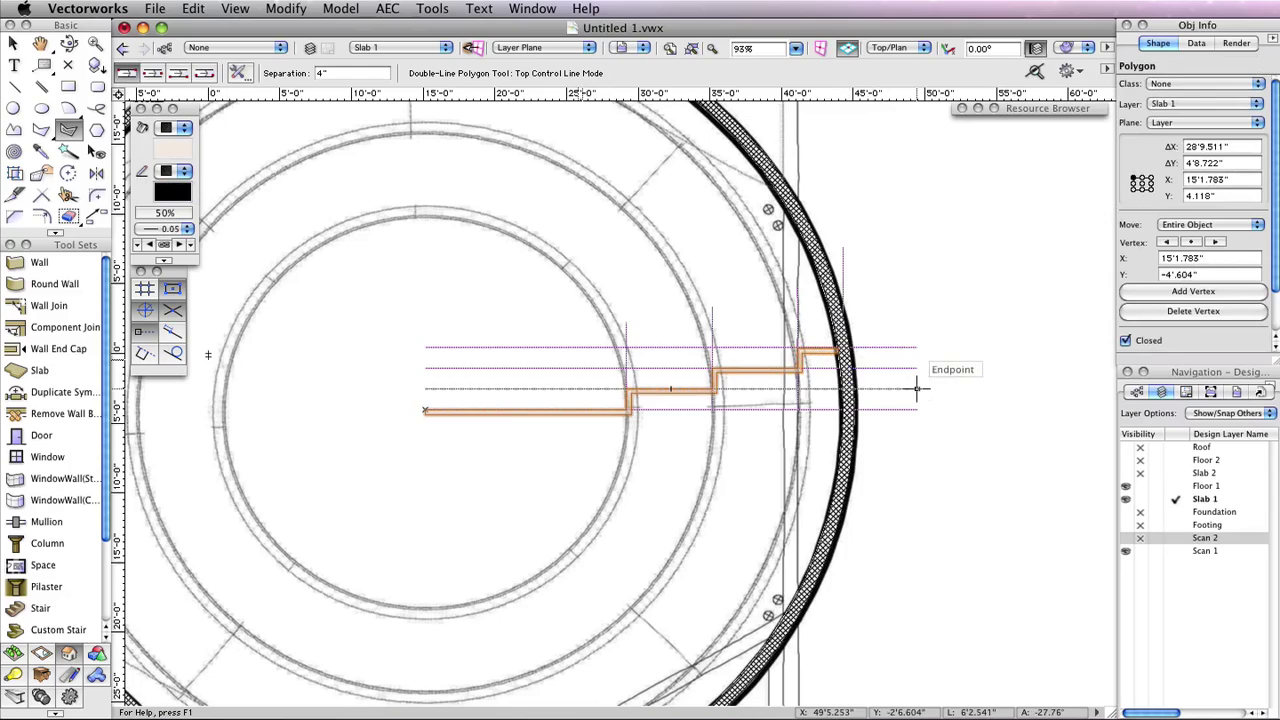
Hide the Floor 1 and Scan 1 layers and set the stepped polygon's plane to Screen.
{"action": "left_click", "coordinate": [1140, 486]}
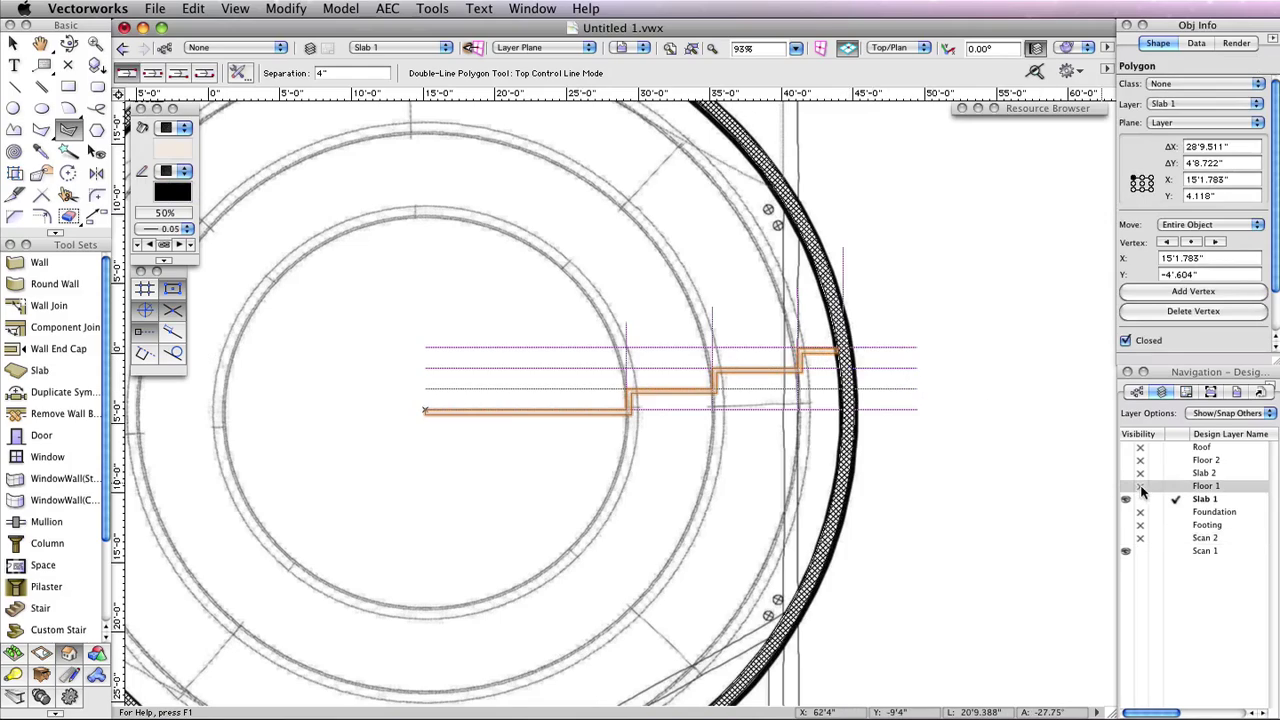
{"action": "left_click", "coordinate": [1140, 551]}
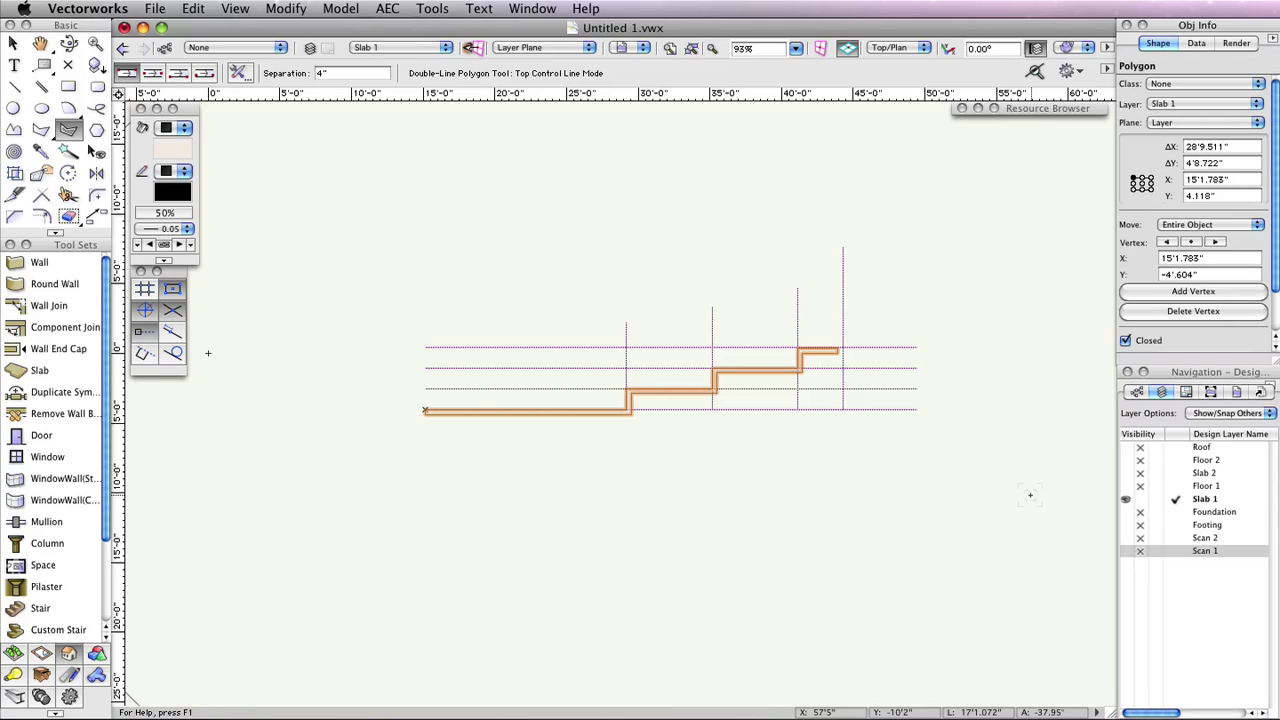
{"action": "scroll", "coordinate": [710, 402], "scroll_direction": "up", "scroll_amount": 5}
{"action": "middle_click_drag", "start_coordinate": [745, 480], "coordinate": [794, 544]}
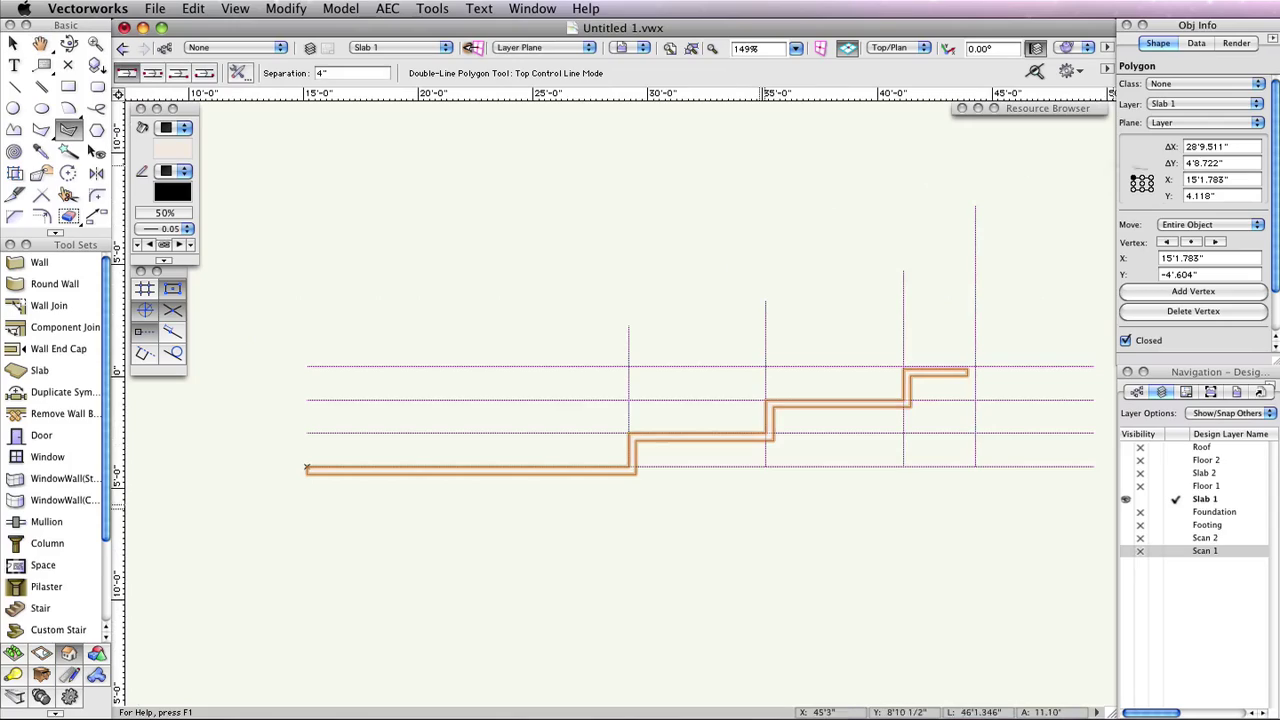
{"action": "left_click", "coordinate": [1193, 122]}
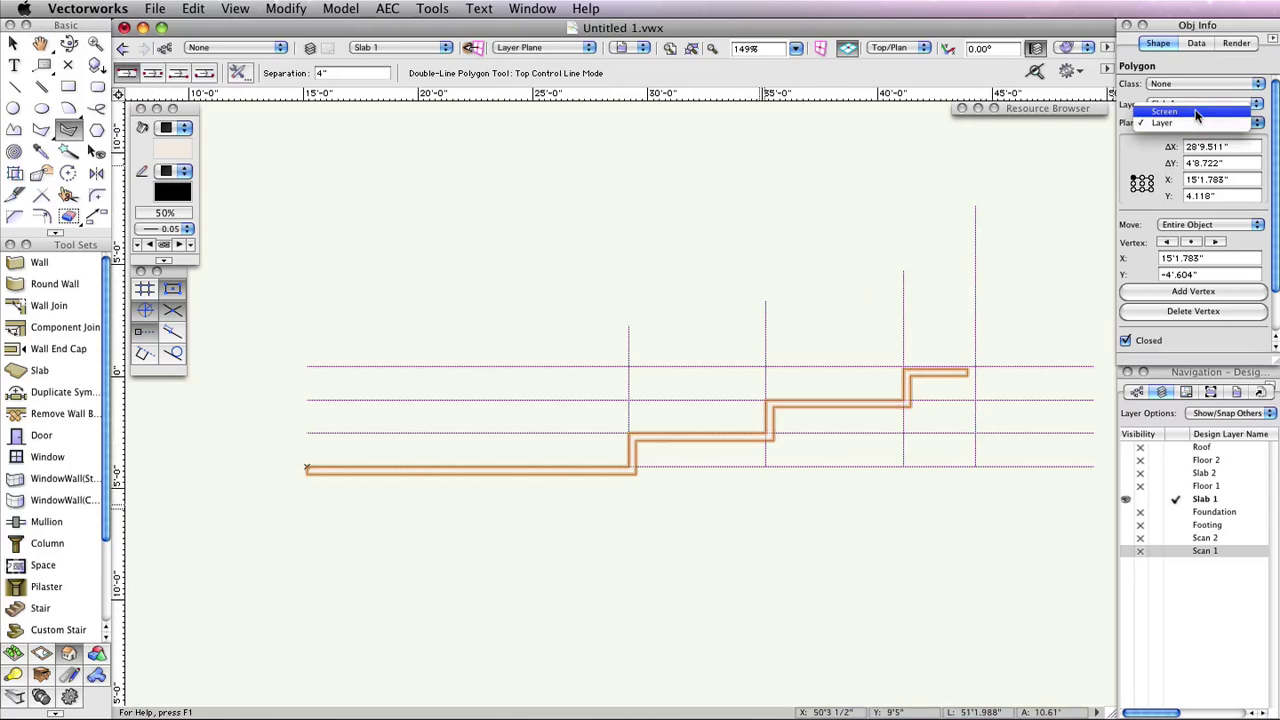
{"action": "left_click", "coordinate": [1197, 114]}
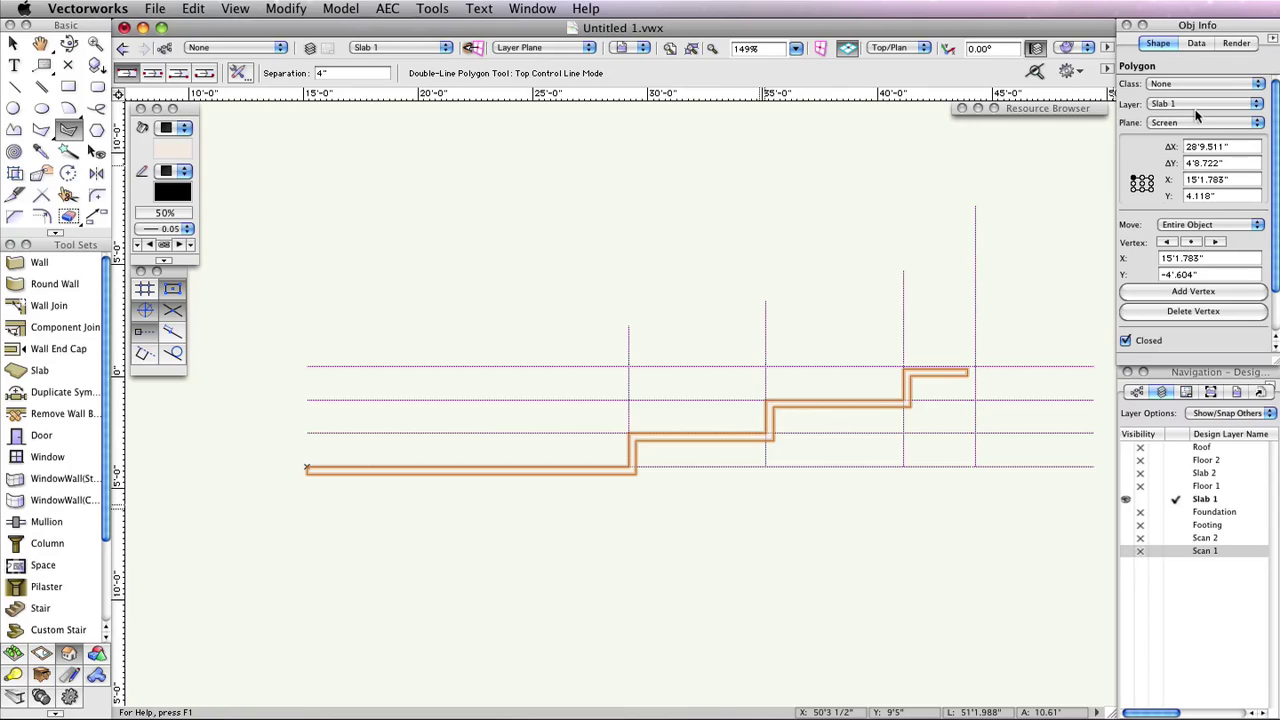
Reshape the profile by moving the lowest step's inner underside corner 8" horizontally outward to slope its riser's back face.
{"action": "left_click", "coordinate": [40, 173]}
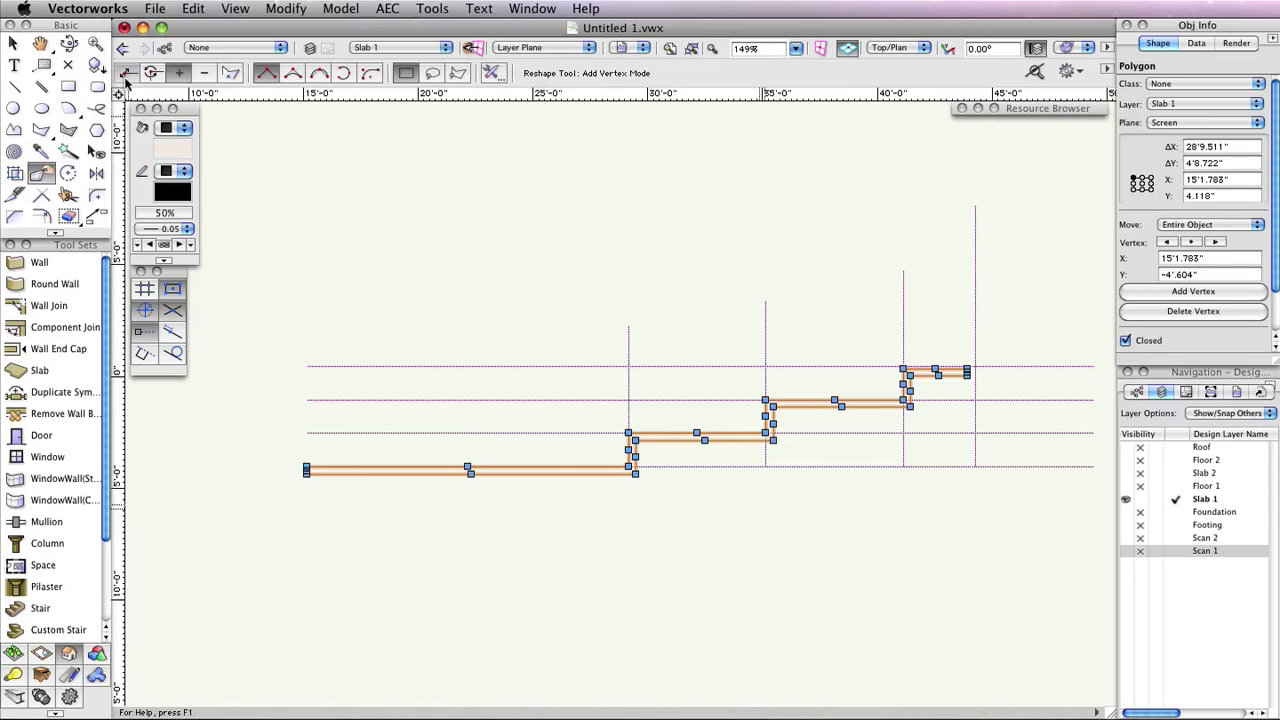
{"action": "left_click", "coordinate": [126, 76]}
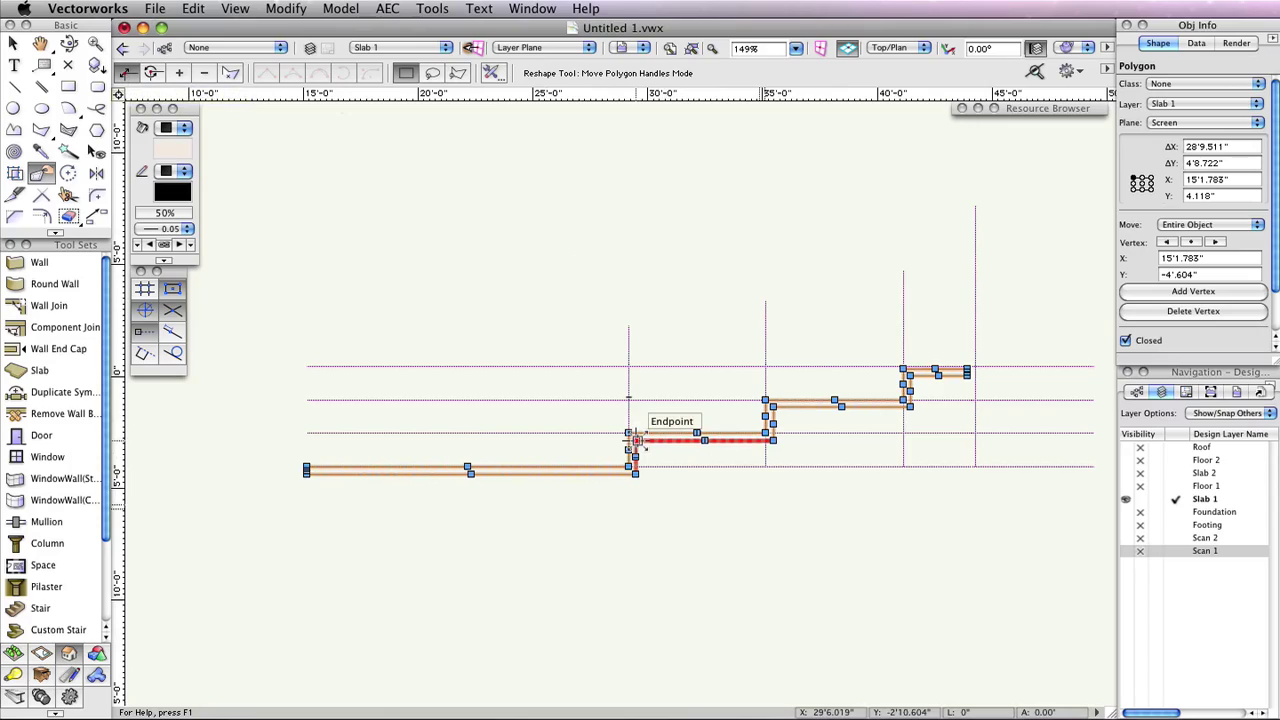
{"action": "left_click_drag", "start_coordinate": [636, 439], "coordinate": [651, 440]}
{"action": "key", "text": "Tab"}
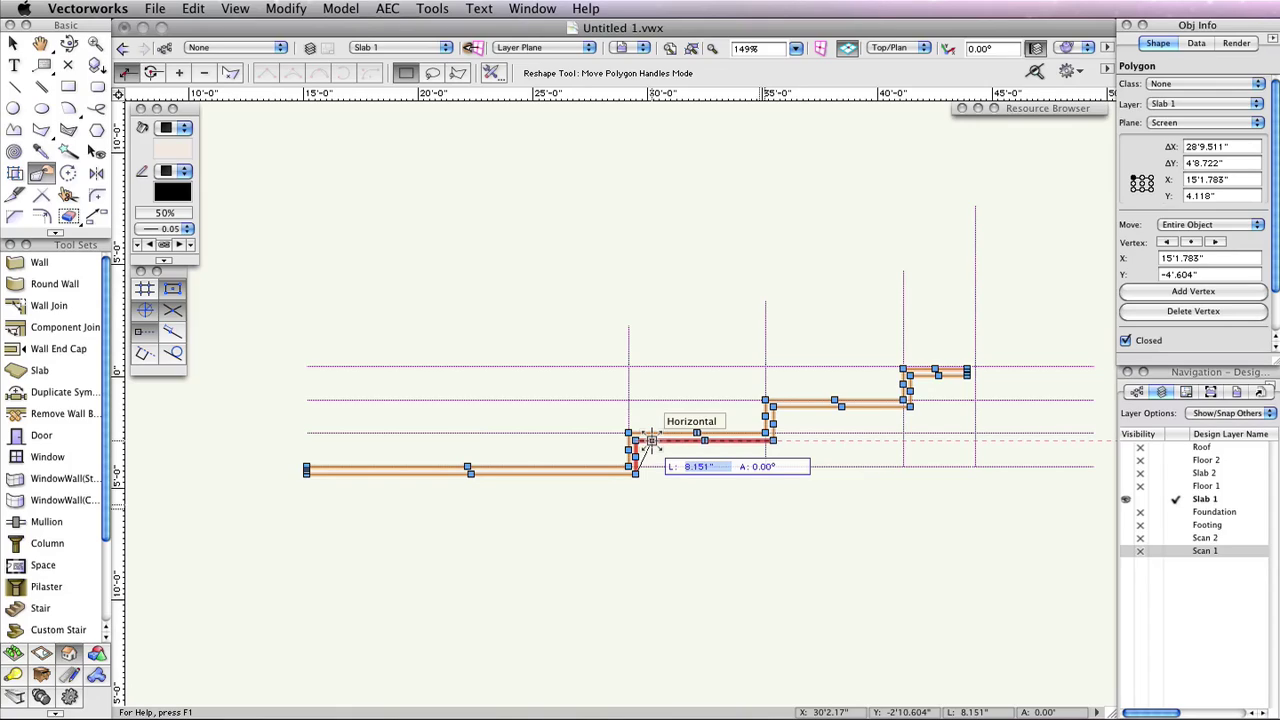
{"action": "type", "text": "8\""}
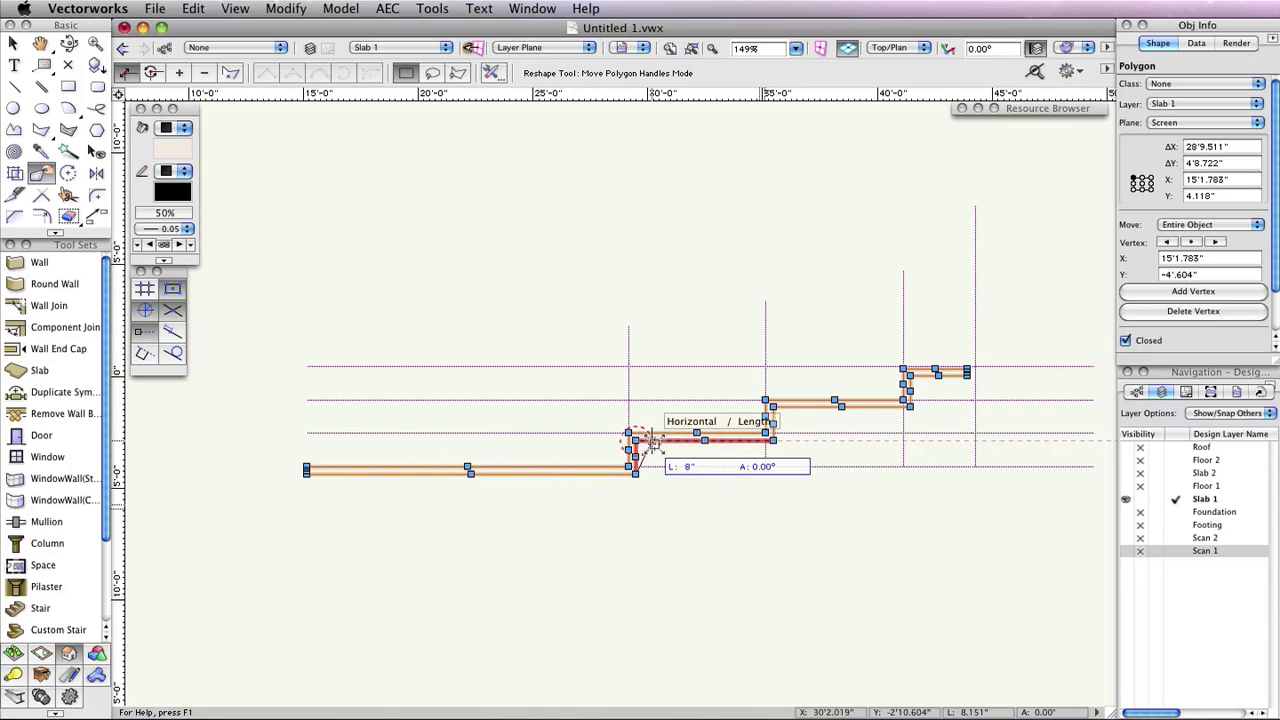
{"action": "key", "text": "Return"}
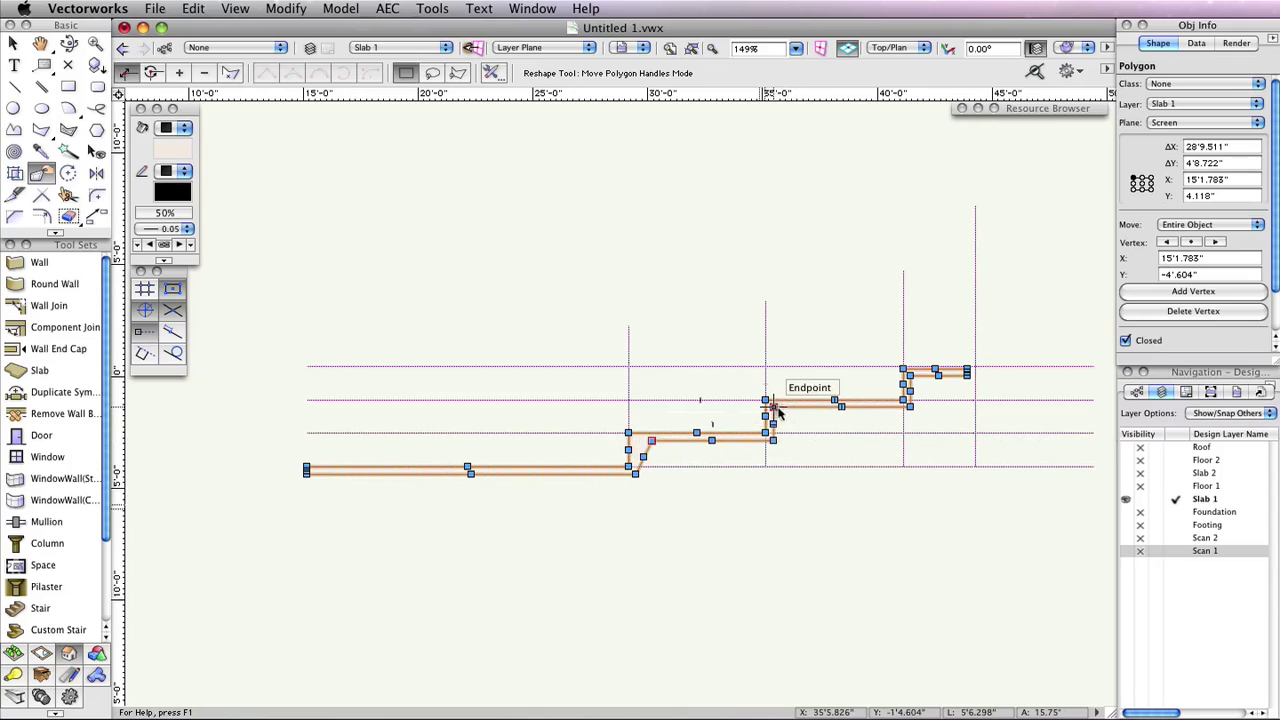
Move the inner underside corners of the middle and upper steps 8" horizontally outward as well.
{"action": "left_click_drag", "start_coordinate": [778, 408], "coordinate": [787, 407]}
{"action": "key", "text": "Tab"}
{"action": "type", "text": "8"}
{"action": "key", "text": "Return"}
{"action": "left_click", "coordinate": [910, 375]}
{"action": "key", "text": "Tab"}
{"action": "type", "text": "8"}
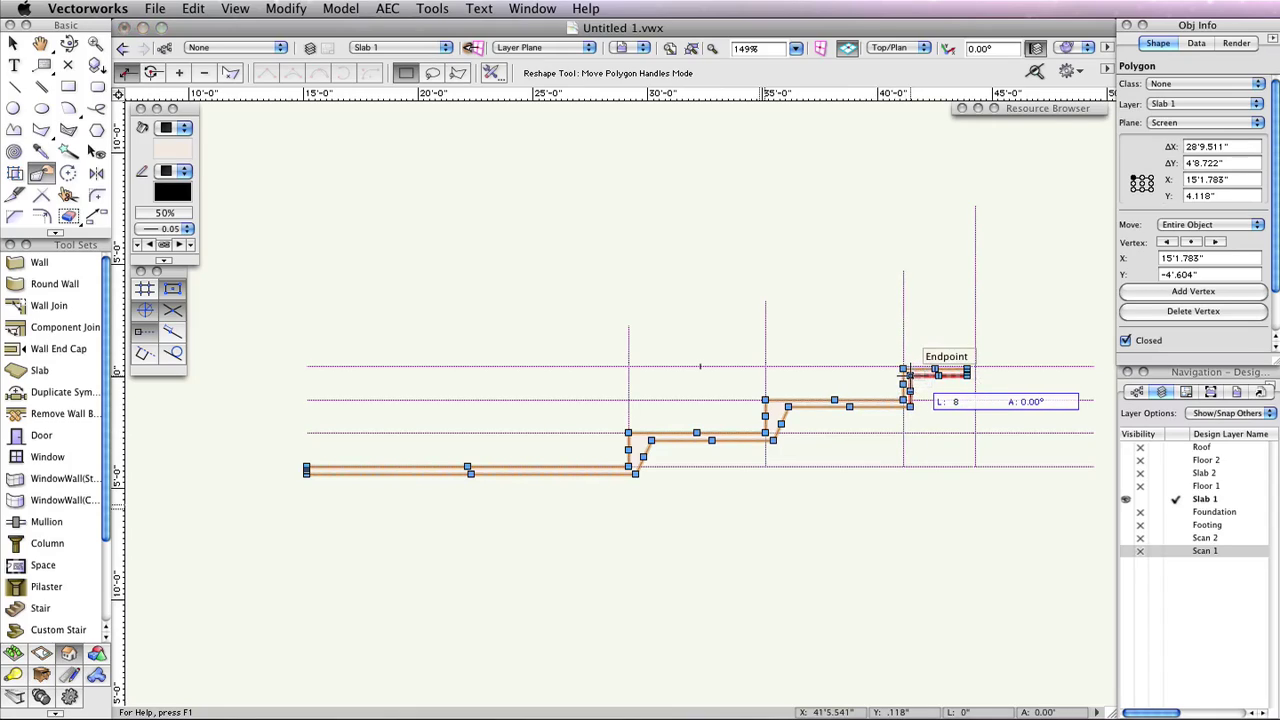
{"action": "key", "text": "Return"}
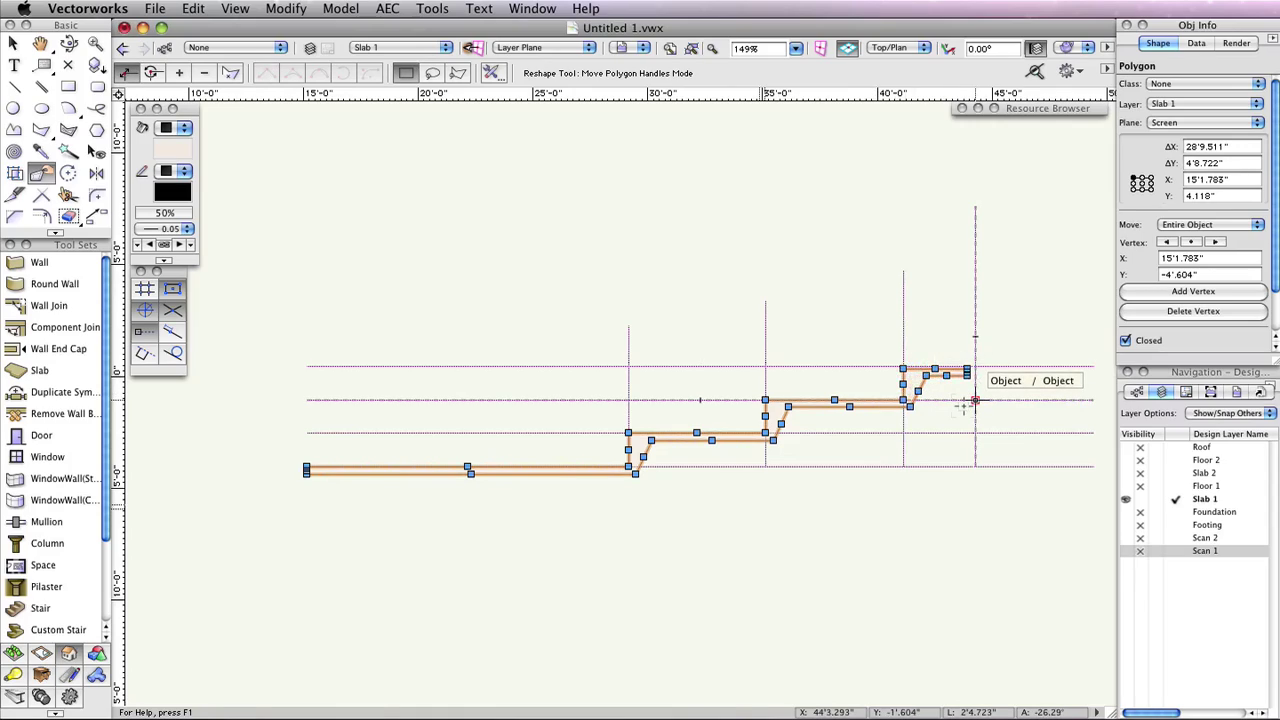
{"action": "key", "text": "x"}
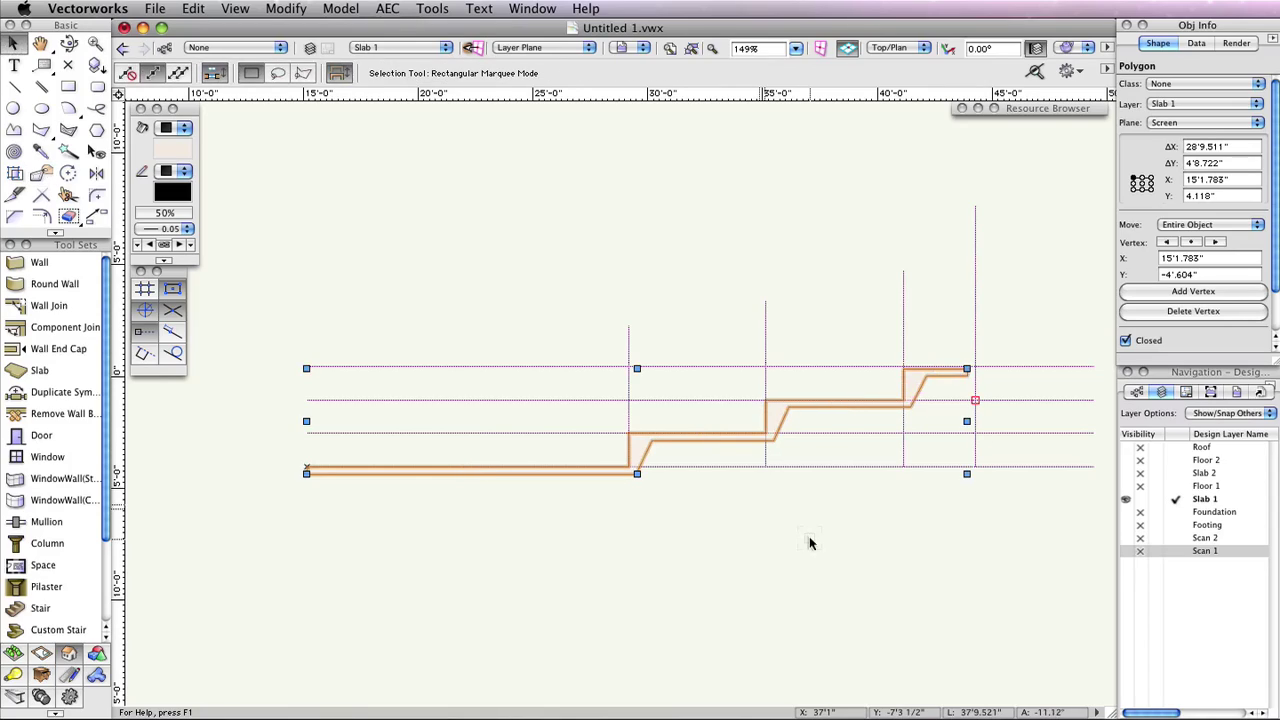
Select all the horizontal and vertical guides with Select Similar, unlock them and delete them.
{"action": "left_click", "coordinate": [66, 151]}
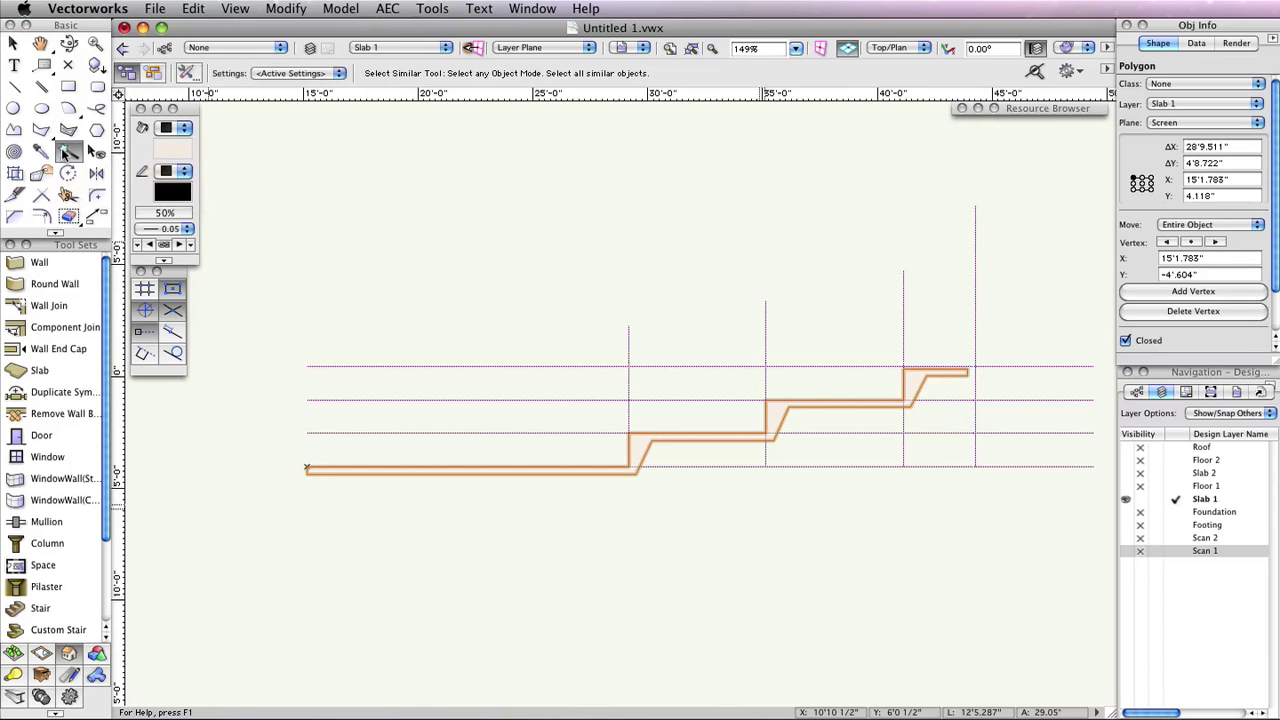
{"action": "left_click", "coordinate": [352, 433]}
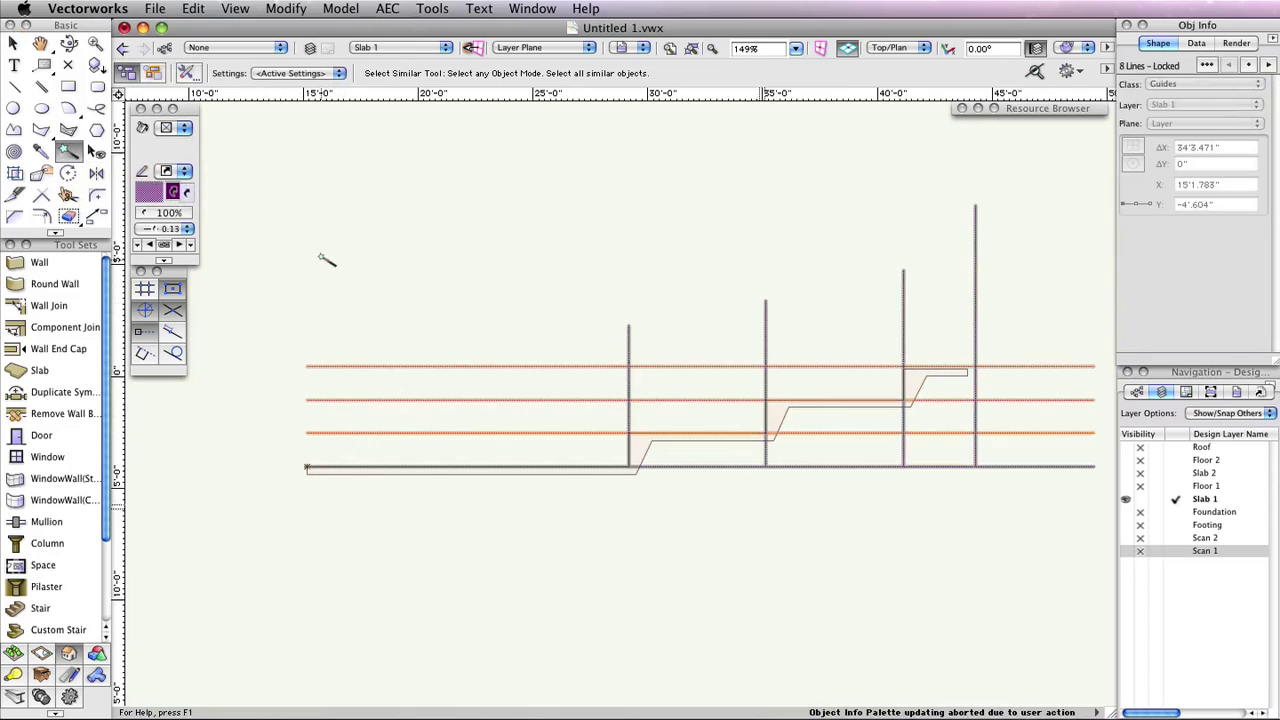
{"action": "key", "text": "super+shift+l"}
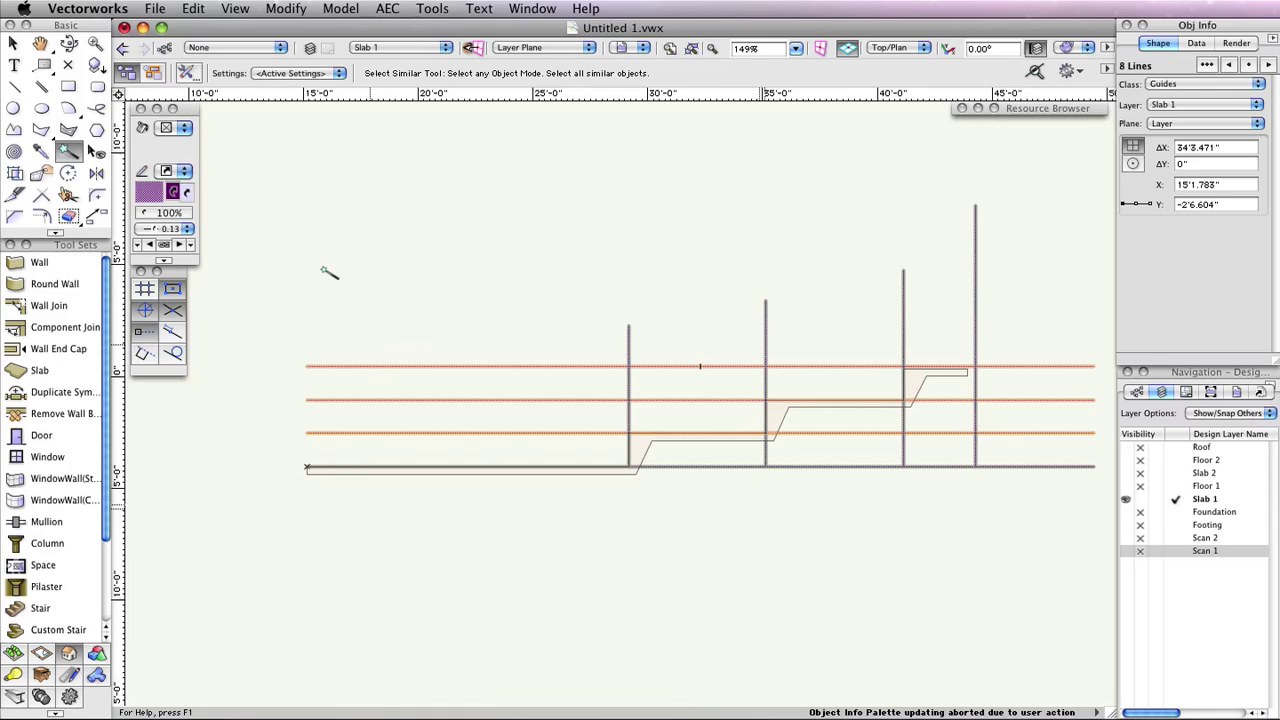
{"action": "left_click", "coordinate": [285, 8]}
{"action": "mouse_move", "coordinate": [299, 340]}
{"action": "left_click", "coordinate": [344, 638]}
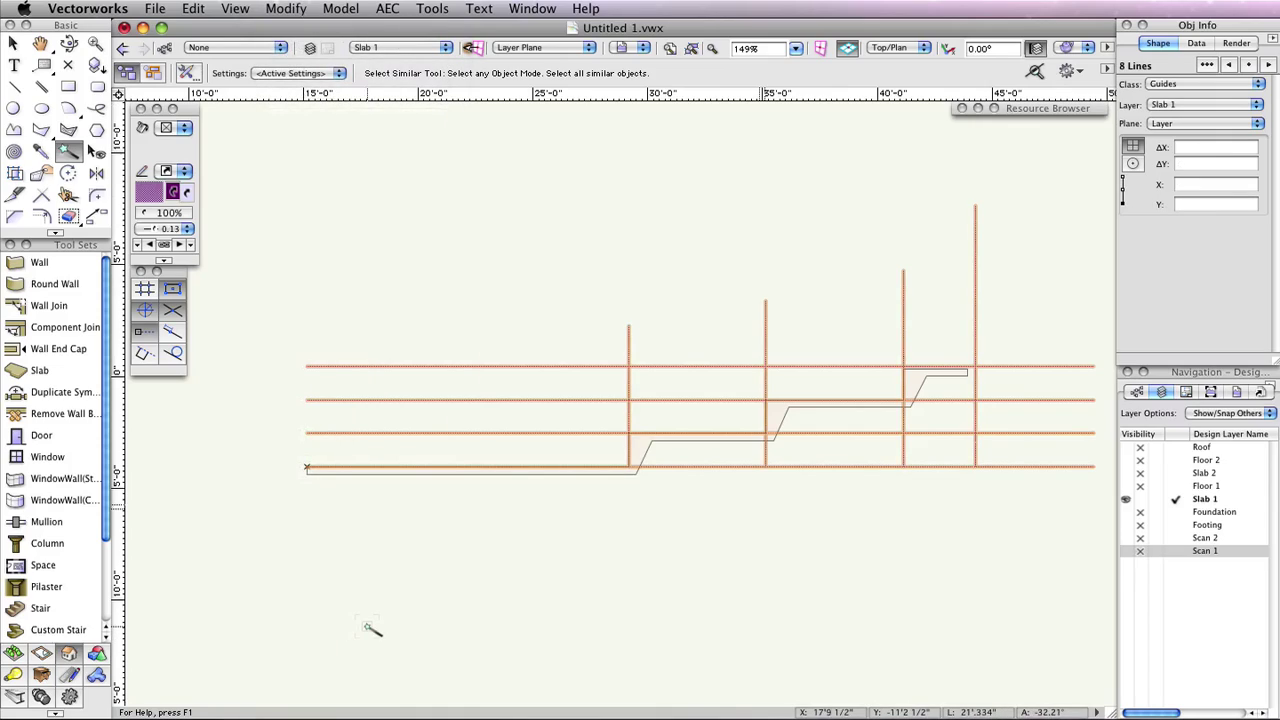
{"action": "key", "text": "Delete"}
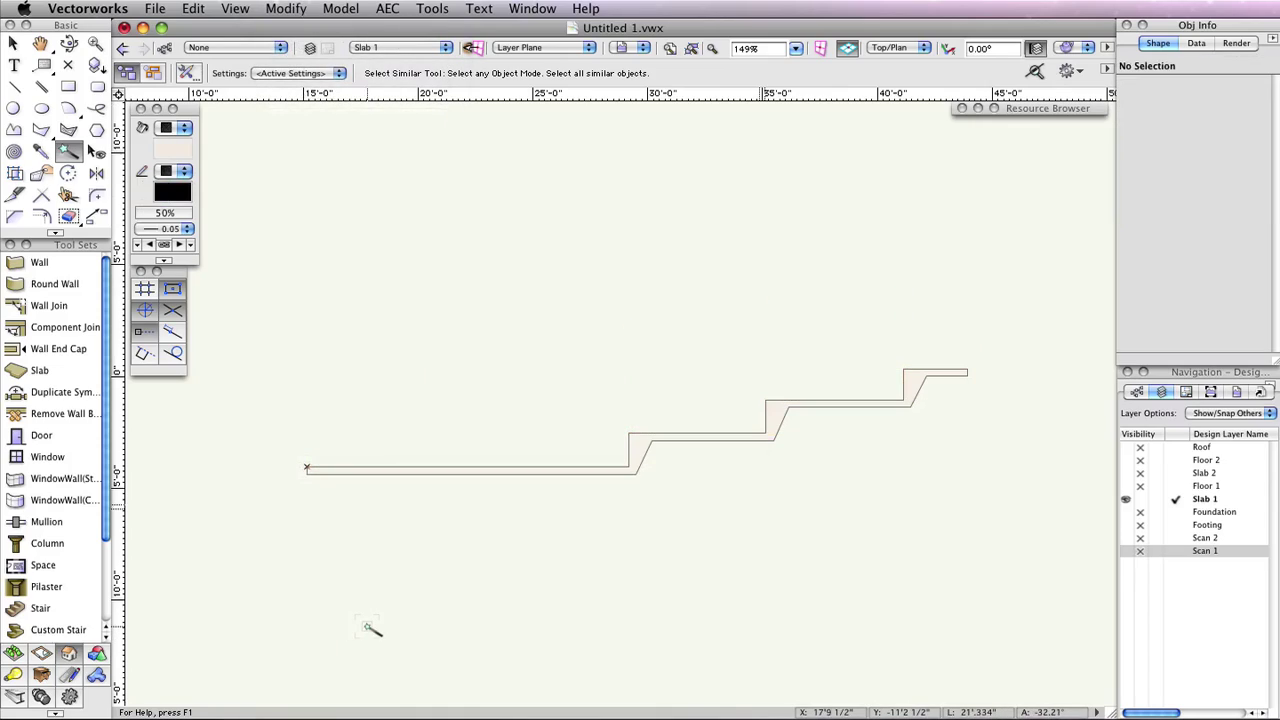
Examine how the slab profile's starting corner aligns with the locus at the round room's center.
{"action": "key", "text": "x"}
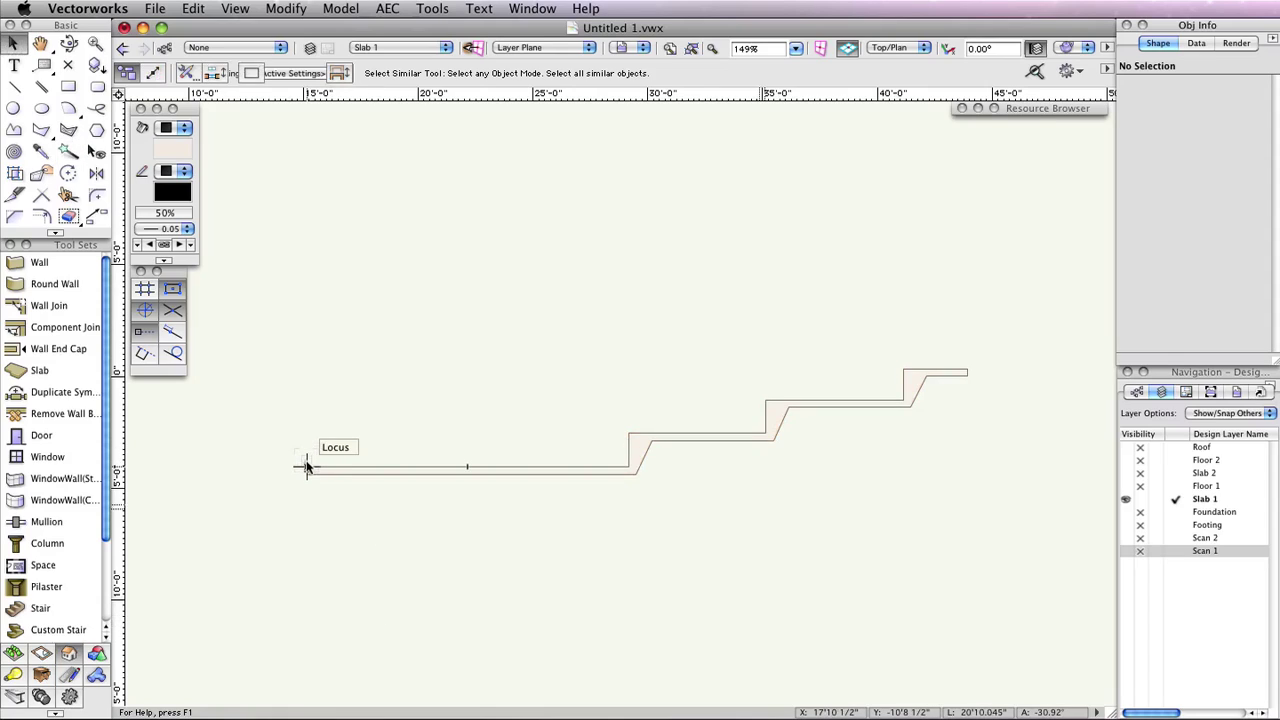
{"action": "left_click", "coordinate": [306, 466]}
{"action": "left_click", "coordinate": [291, 503]}
{"action": "scroll", "coordinate": [306, 463], "scroll_direction": "up", "scroll_amount": 5}
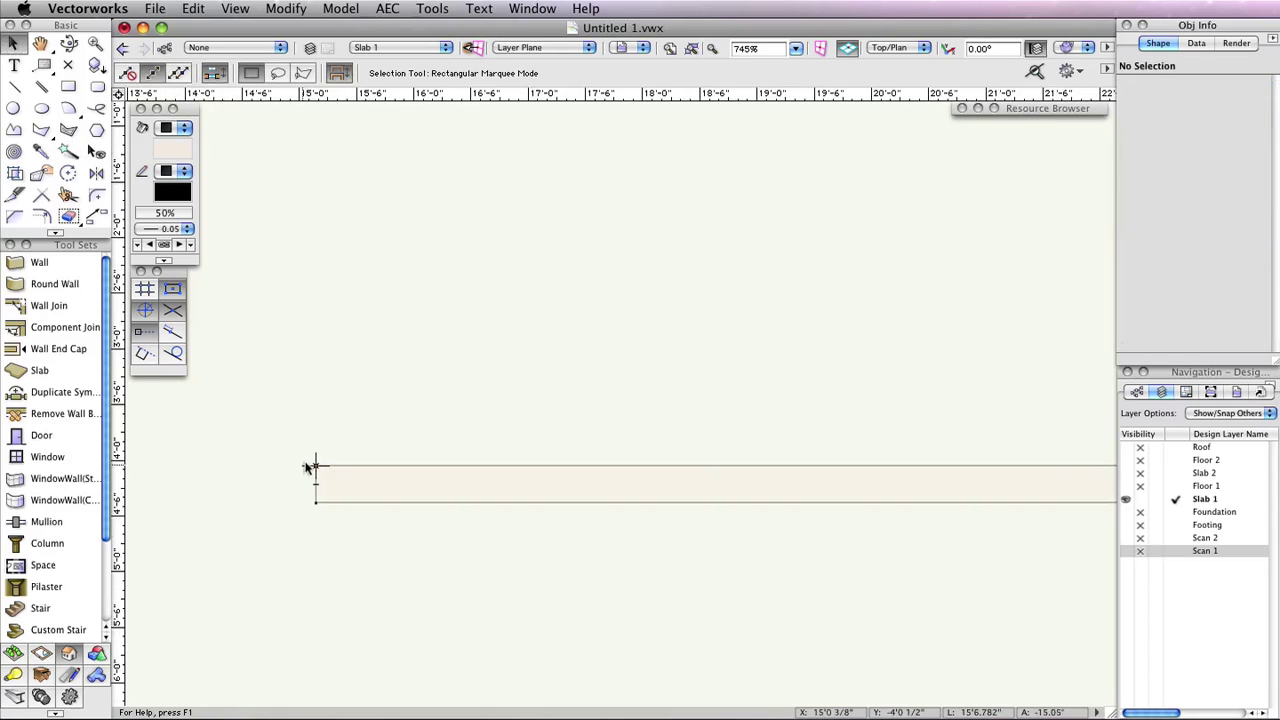
{"action": "left_click", "coordinate": [315, 463]}
{"action": "left_click", "coordinate": [344, 424]}
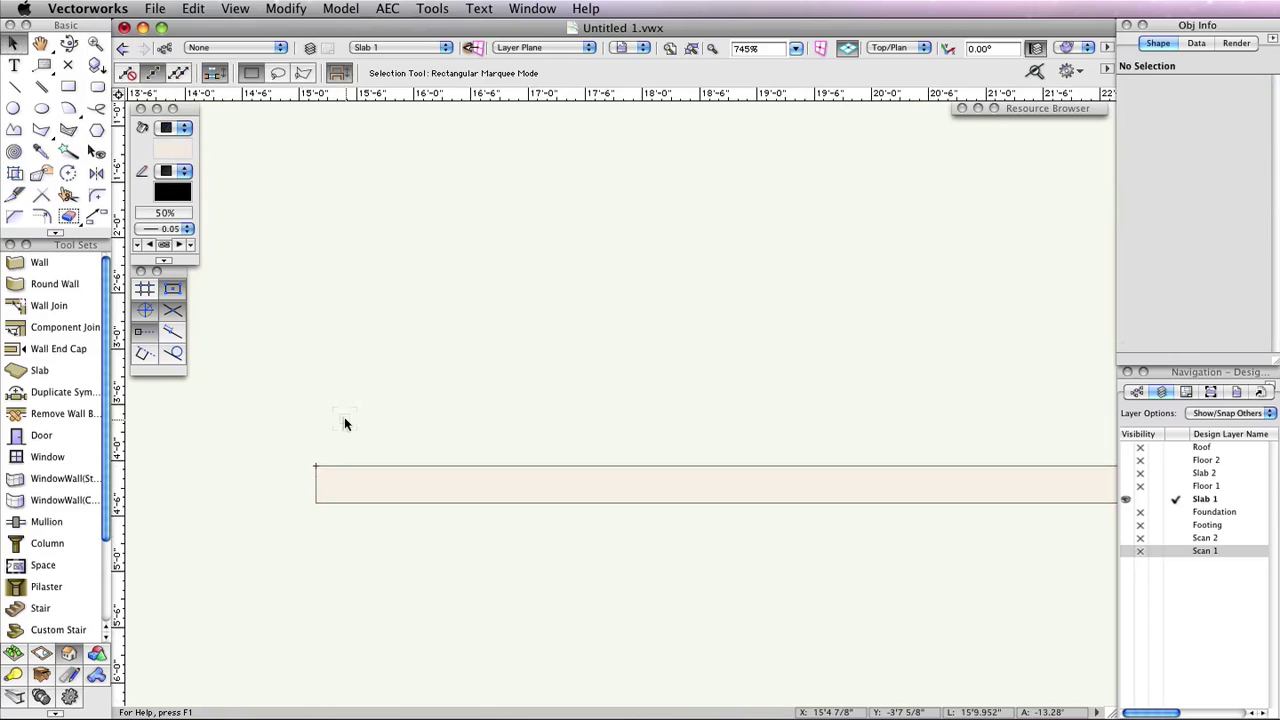
{"action": "scroll", "coordinate": [344, 424], "scroll_direction": "down", "scroll_amount": 8}
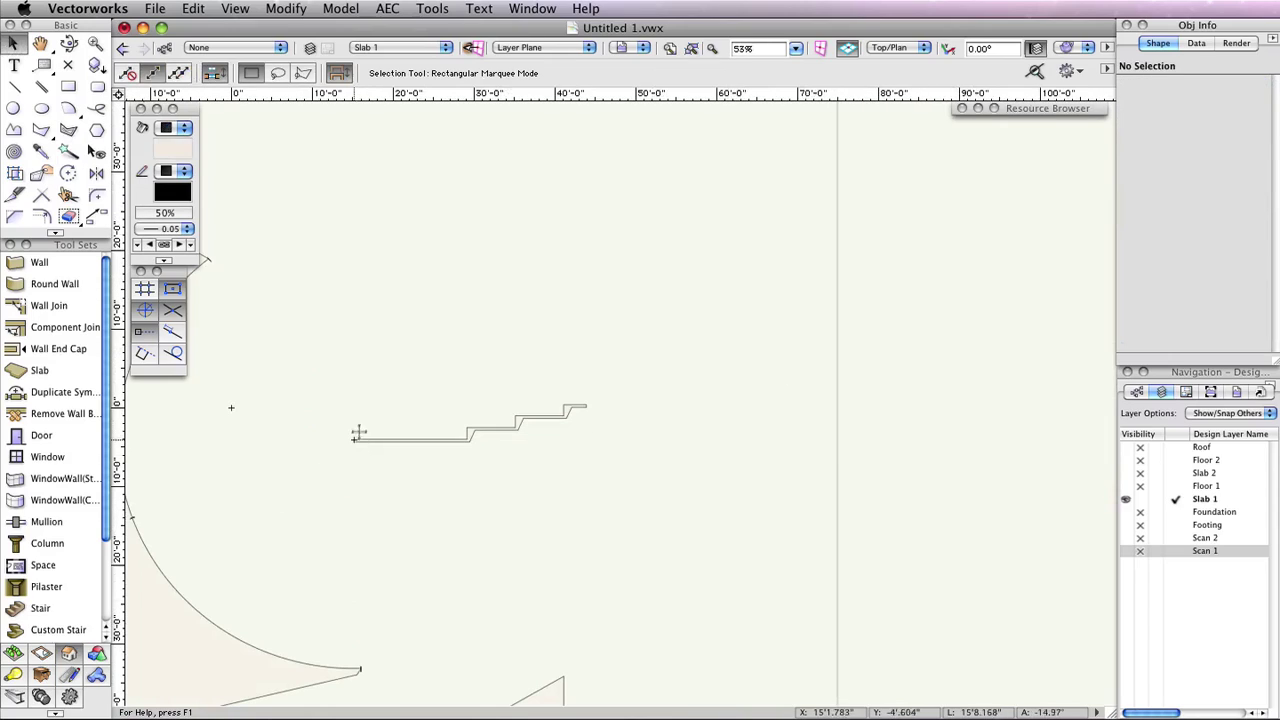
Switch to the Right view and move the stepped slab profile by an X offset of -4" and a Y offset of 0".
{"action": "left_click", "coordinate": [887, 48]}
{"action": "left_click", "coordinate": [925, 129]}
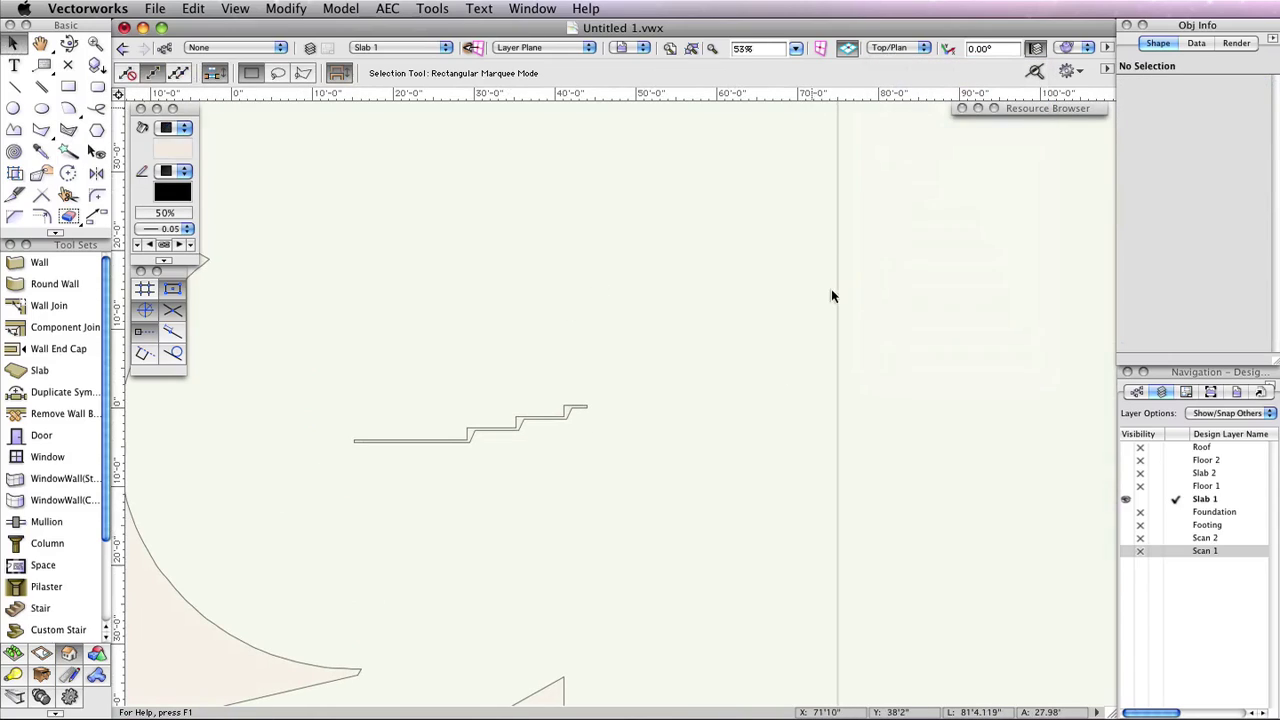
{"action": "left_click", "coordinate": [517, 423]}
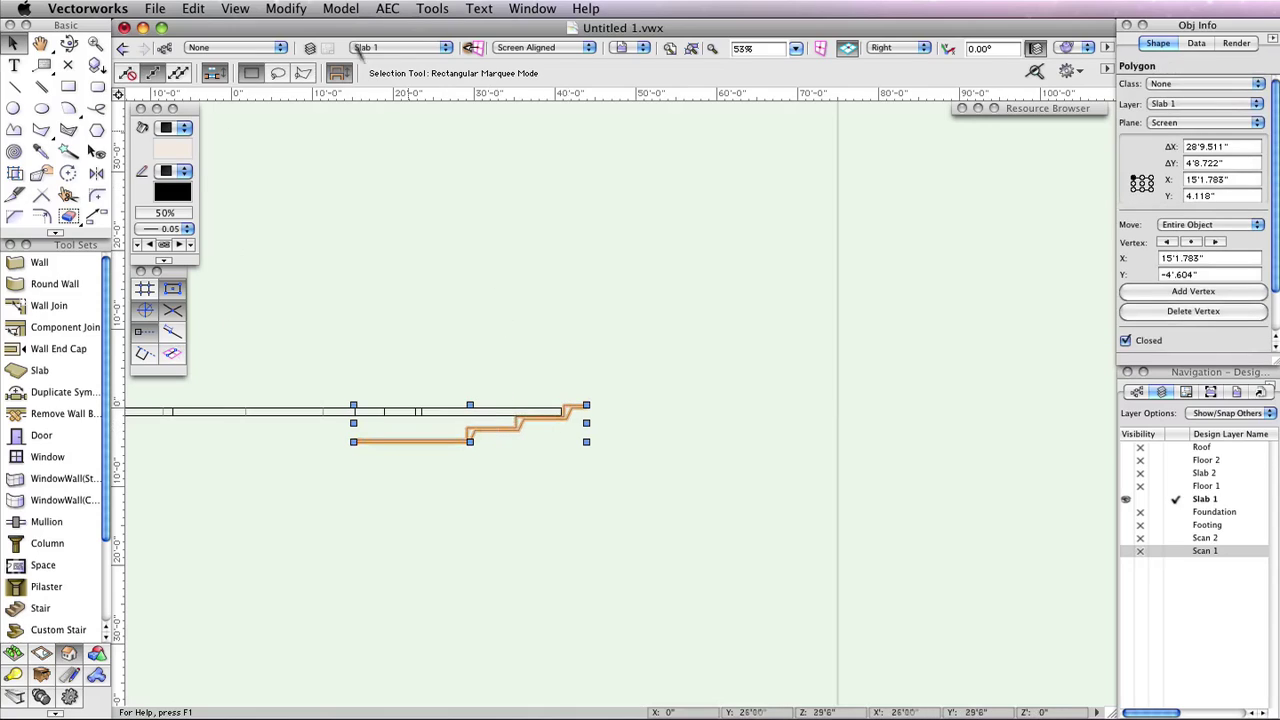
{"action": "left_click", "coordinate": [286, 8]}
{"action": "mouse_move", "coordinate": [300, 27]}
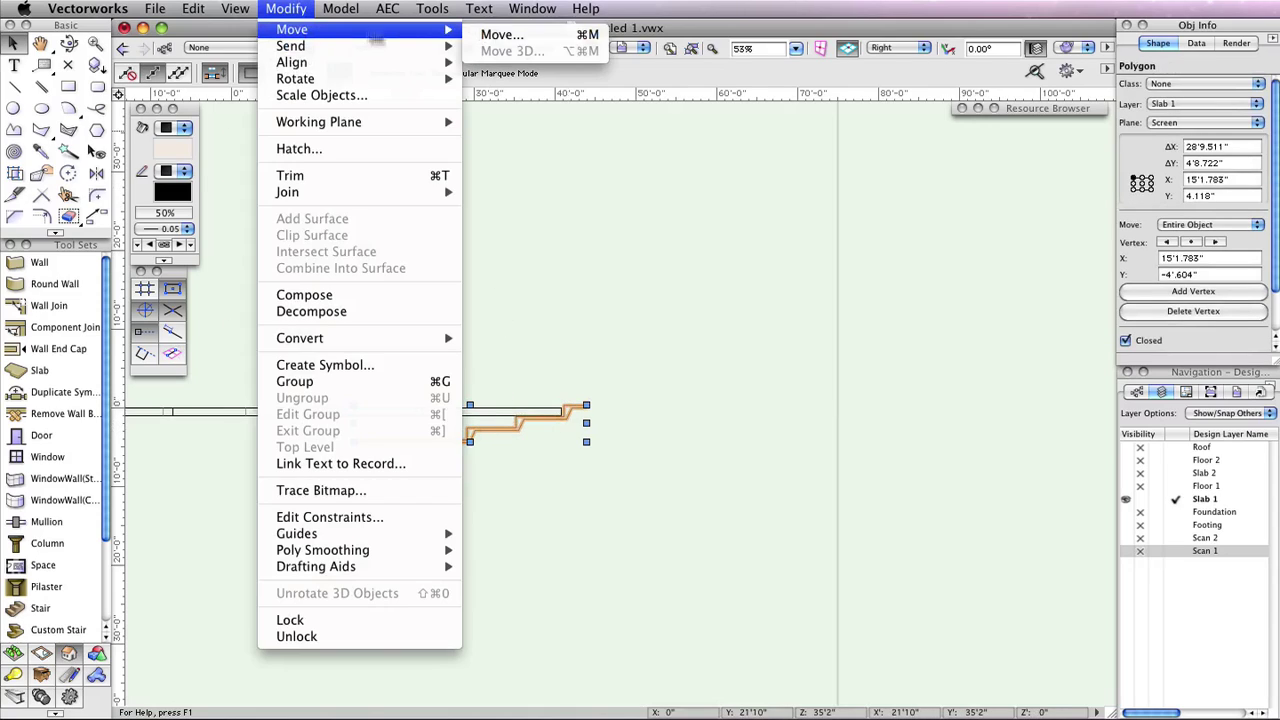
{"action": "left_click", "coordinate": [500, 34]}
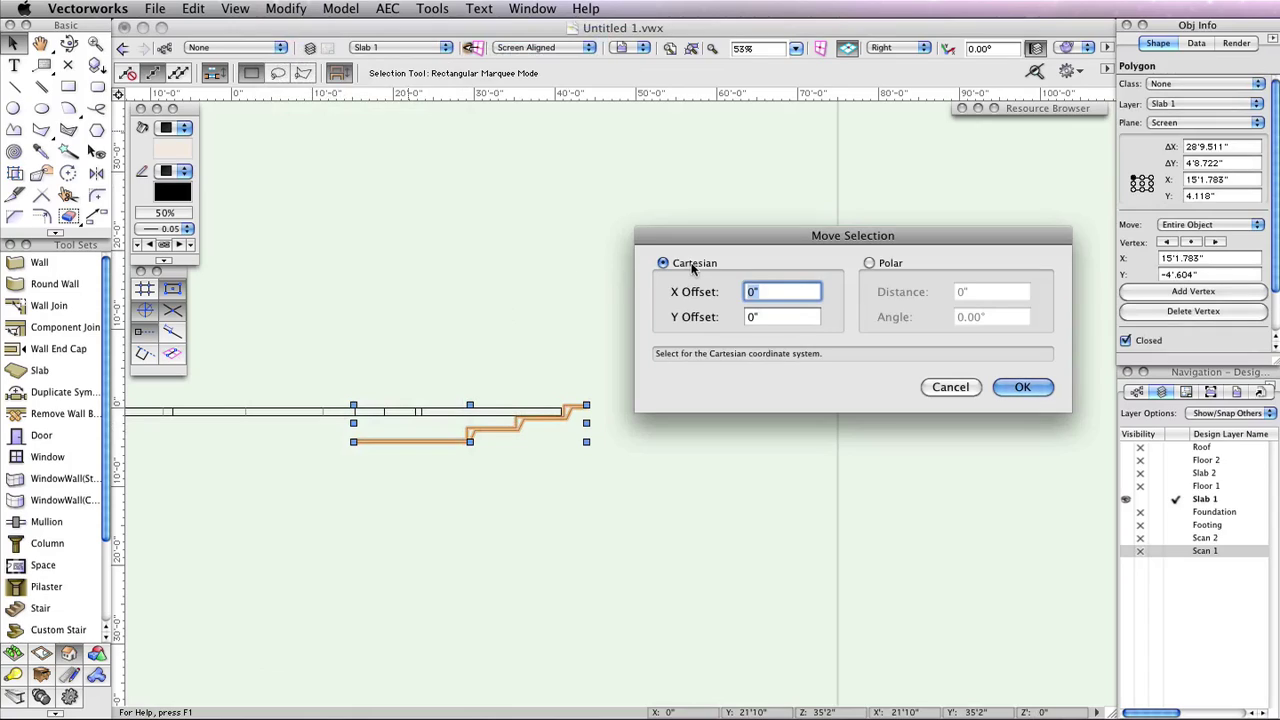
{"action": "type", "text": "-4"}
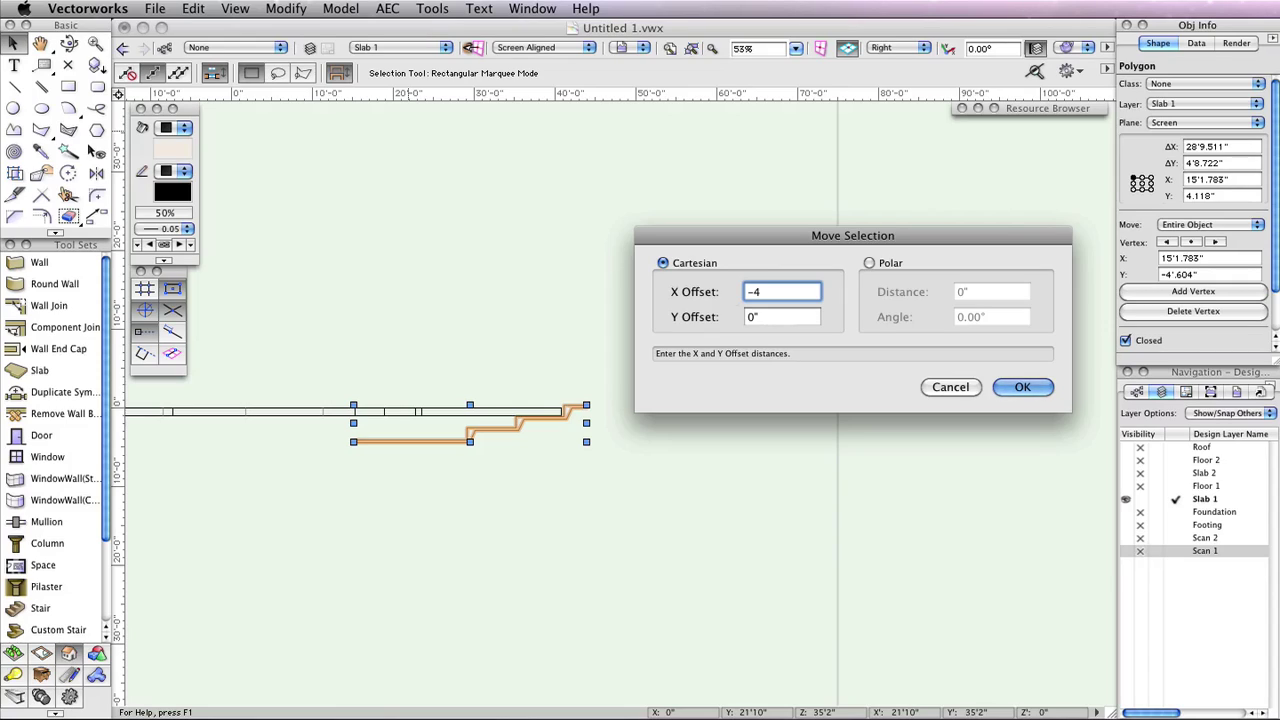
{"action": "key", "text": "Tab"}
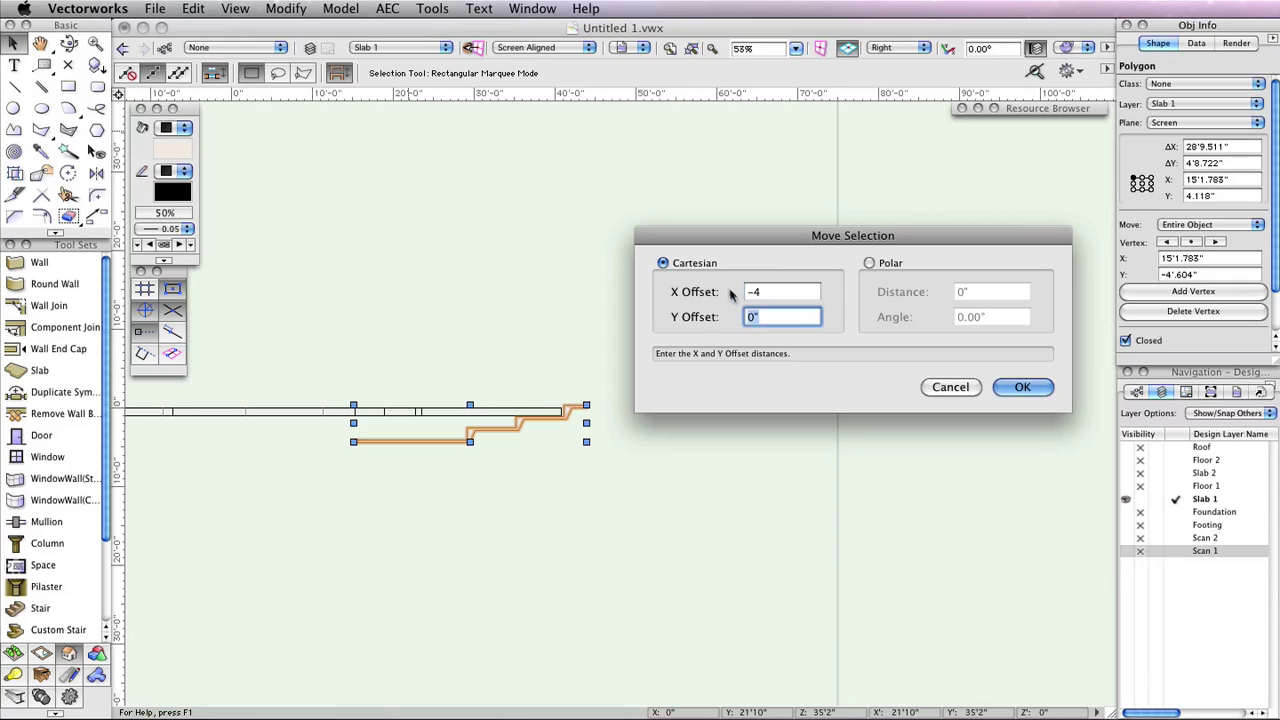
{"action": "left_click", "coordinate": [1018, 386]}
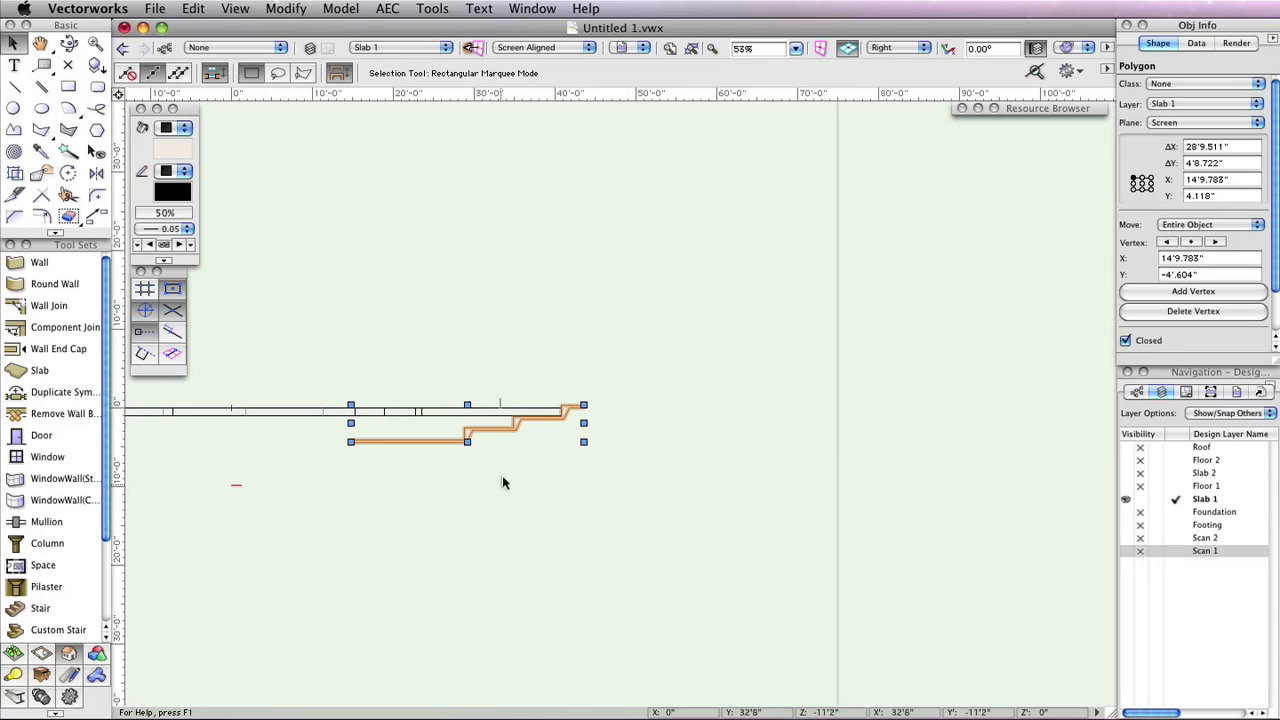
Sweep the stepped slab profile through a full 360° arc with a 5.62° segment angle and 0" pitch.
{"action": "scroll", "coordinate": [502, 476], "scroll_direction": "up", "scroll_amount": 2}
{"action": "middle_click_drag", "start_coordinate": [497, 449], "coordinate": [697, 454]}
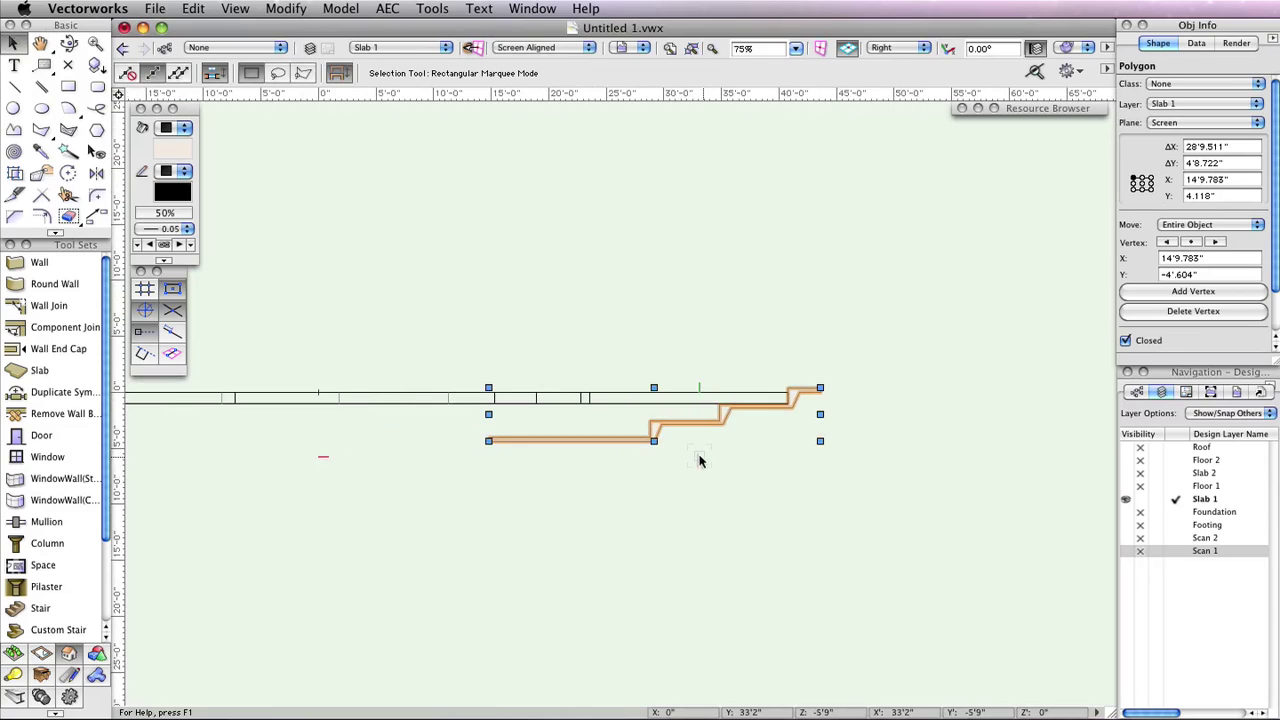
{"action": "left_click", "coordinate": [335, 8]}
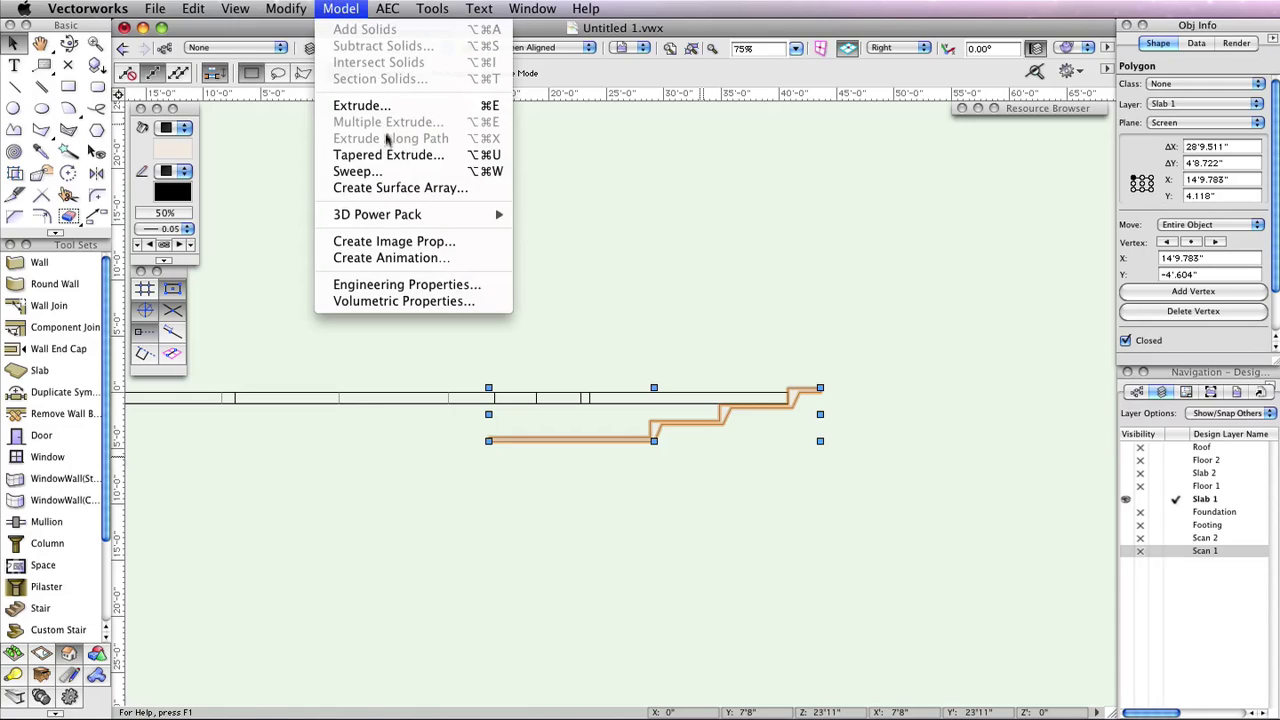
{"action": "left_click", "coordinate": [440, 173]}
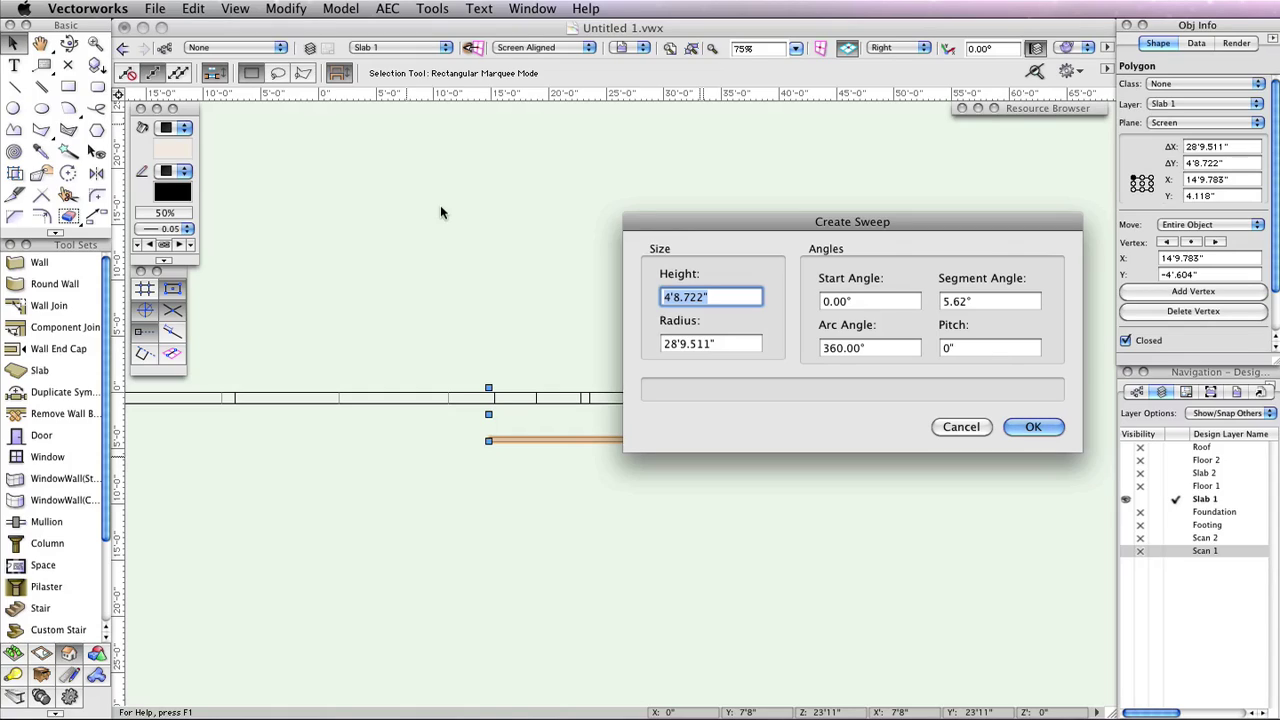
{"action": "left_click", "coordinate": [1040, 427]}
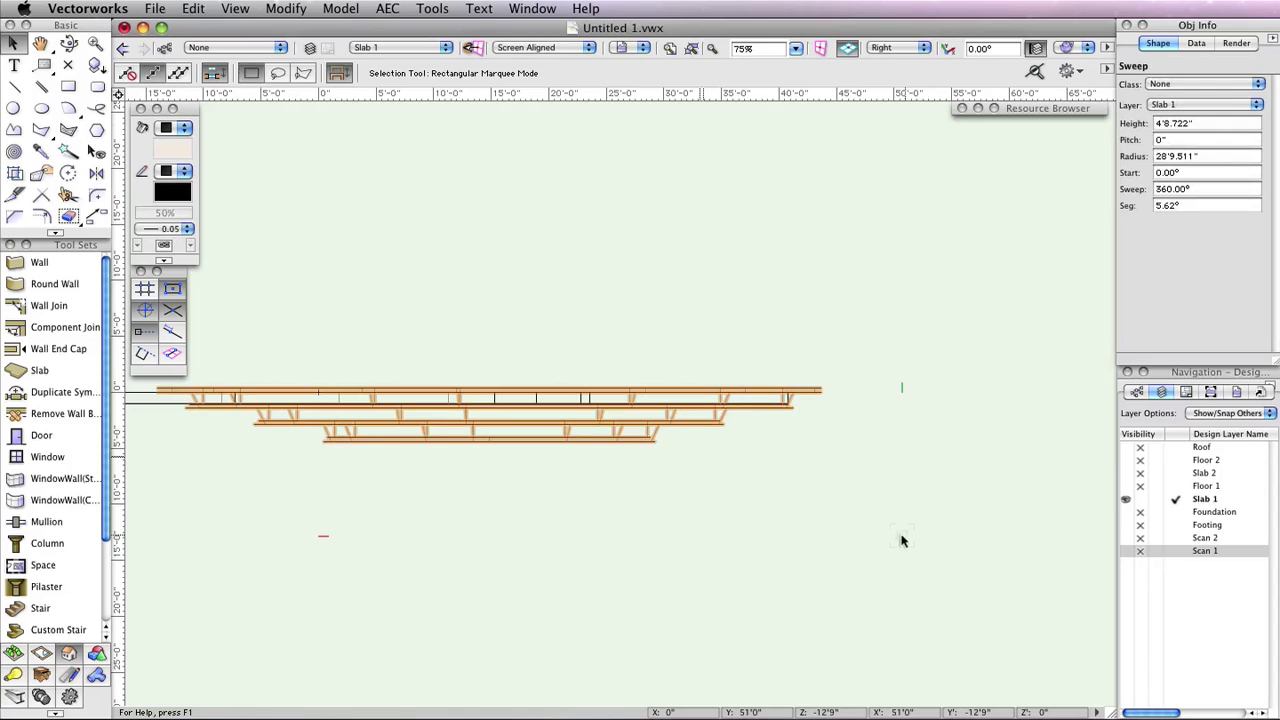
Move the swept slab by its center onto the round room's center locus in Top/Plan, showing Scan 1 and Floor 1 only for the move.
{"action": "left_click", "coordinate": [1126, 550]}
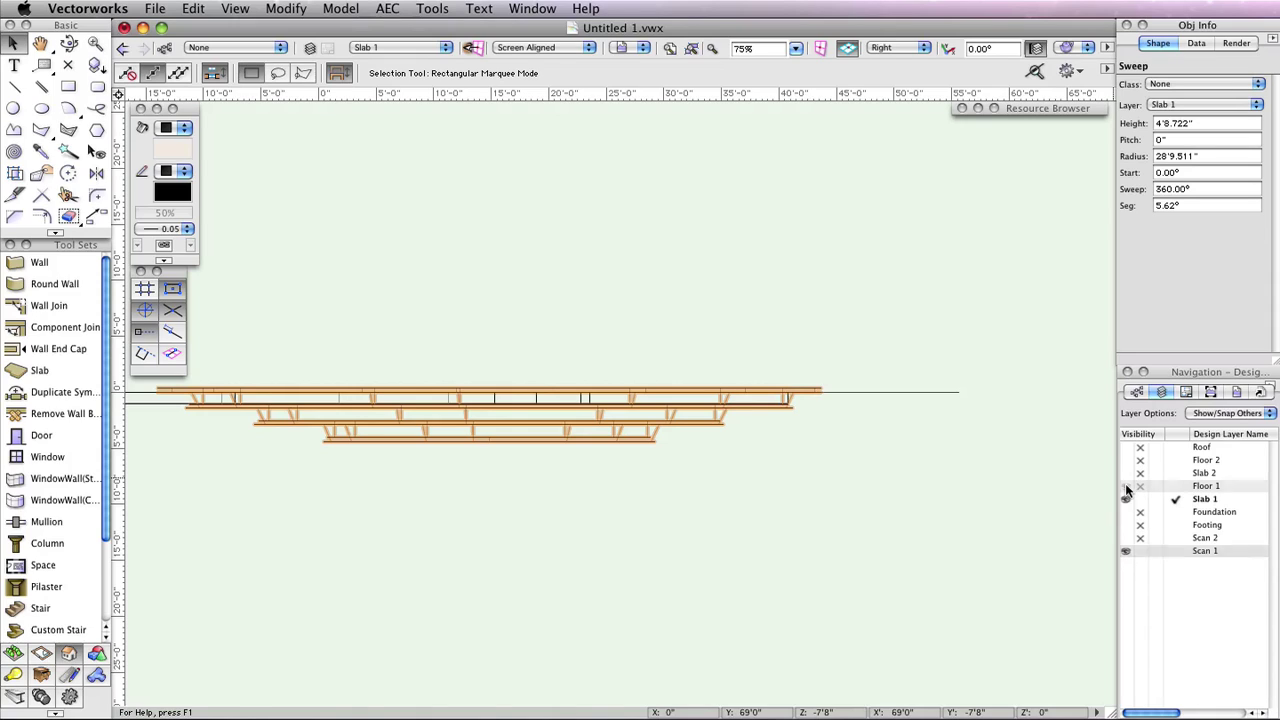
{"action": "left_click", "coordinate": [1126, 486]}
{"action": "left_click", "coordinate": [893, 47]}
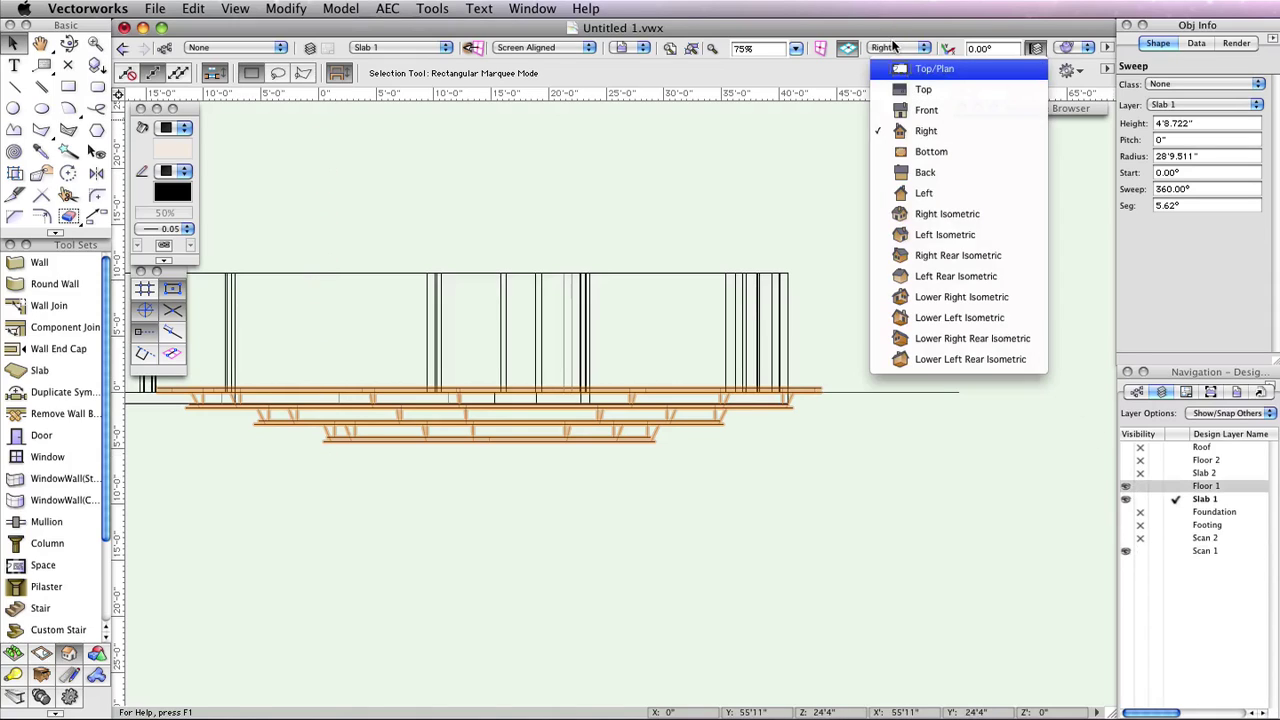
{"action": "left_click", "coordinate": [932, 68]}
{"action": "scroll", "coordinate": [902, 300], "scroll_direction": "down", "scroll_amount": 2}
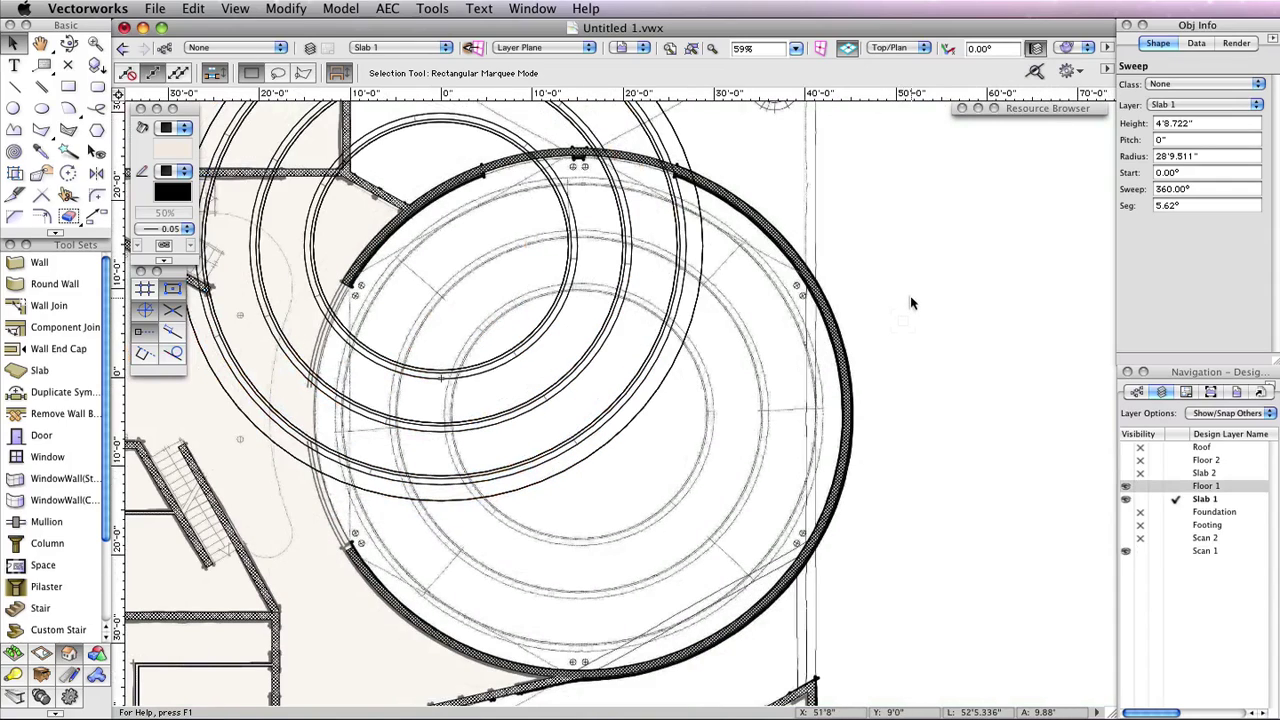
{"action": "scroll", "coordinate": [929, 294], "scroll_direction": "down", "scroll_amount": 3}
{"action": "scroll", "coordinate": [935, 276], "scroll_direction": "up", "scroll_amount": 1}
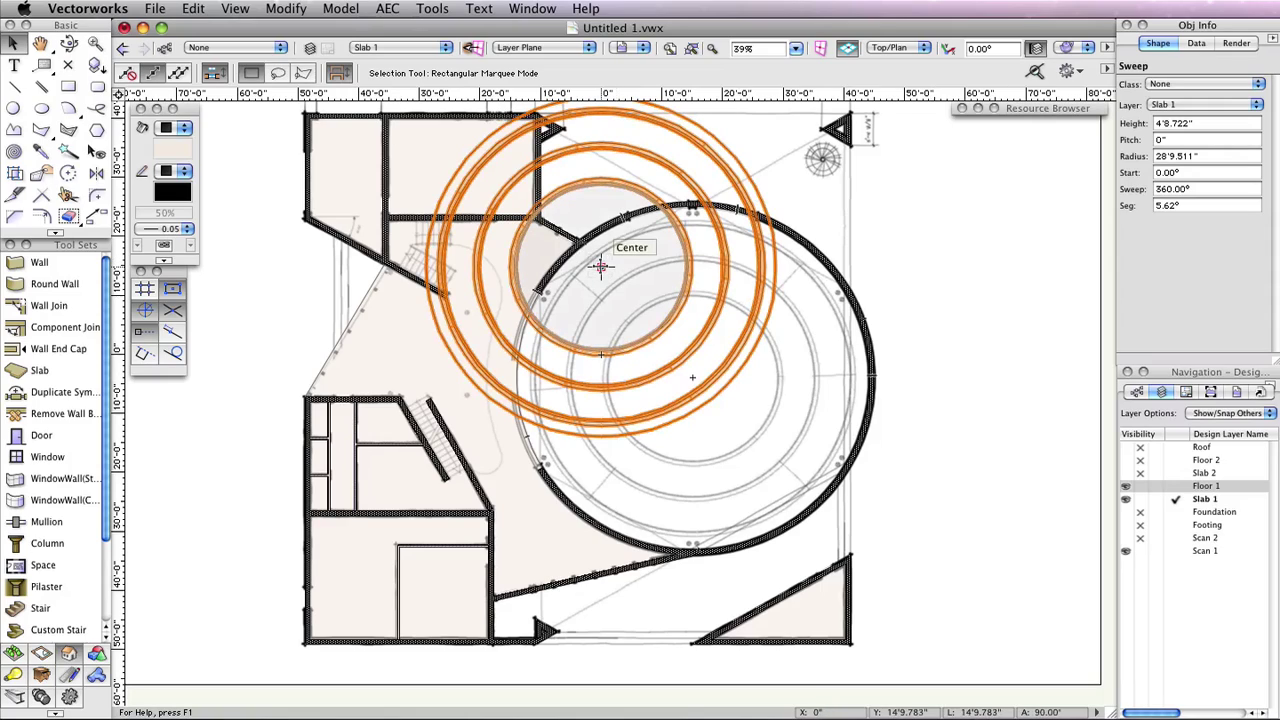
{"action": "left_click_drag", "start_coordinate": [600, 266], "coordinate": [692, 376]}
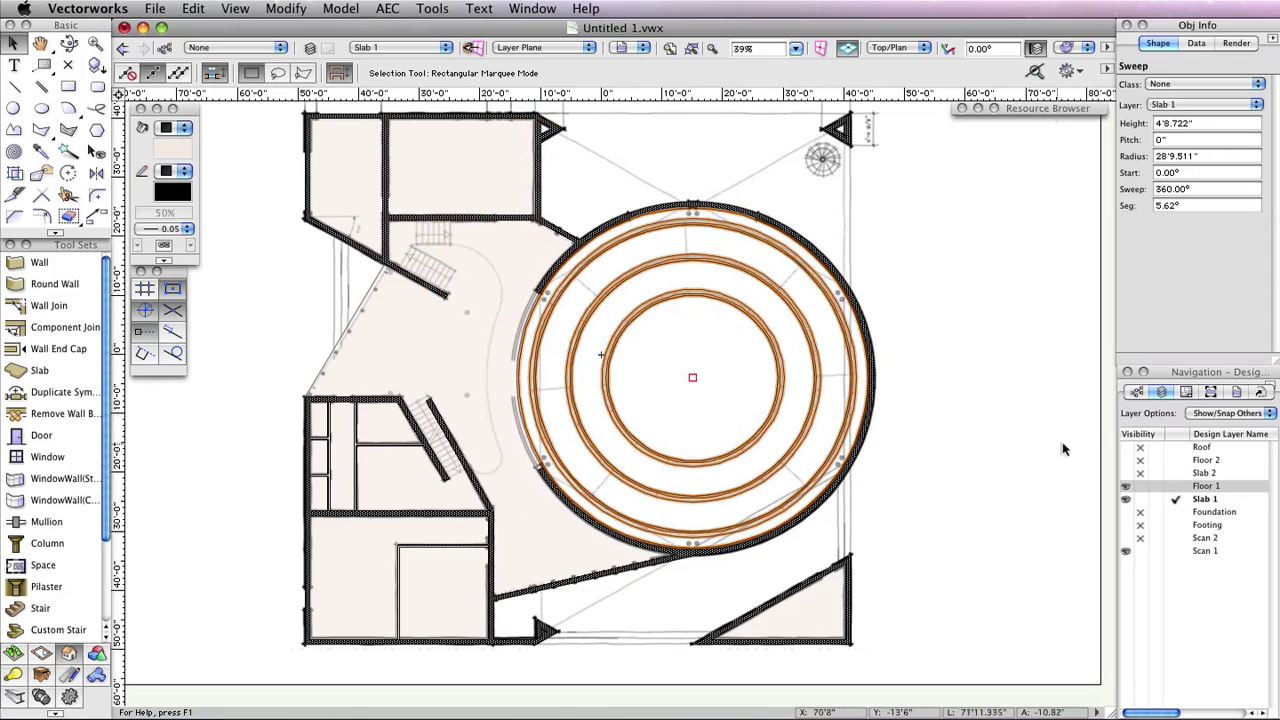
{"action": "left_click", "coordinate": [1139, 486]}
{"action": "left_click", "coordinate": [1140, 550]}
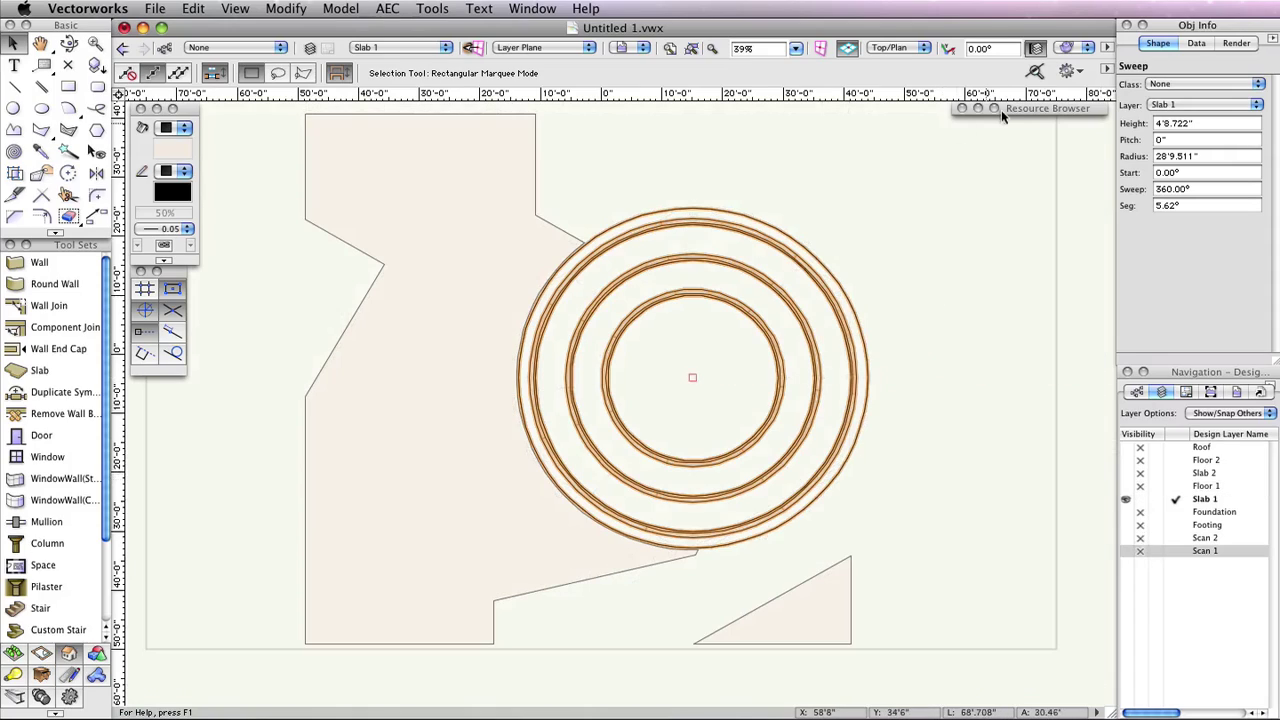
Inspect the ground-floor slabs in 3D with OpenGL rendering and the Flyover tool, and return to Top/Plan view.
{"action": "left_click", "coordinate": [1068, 47]}
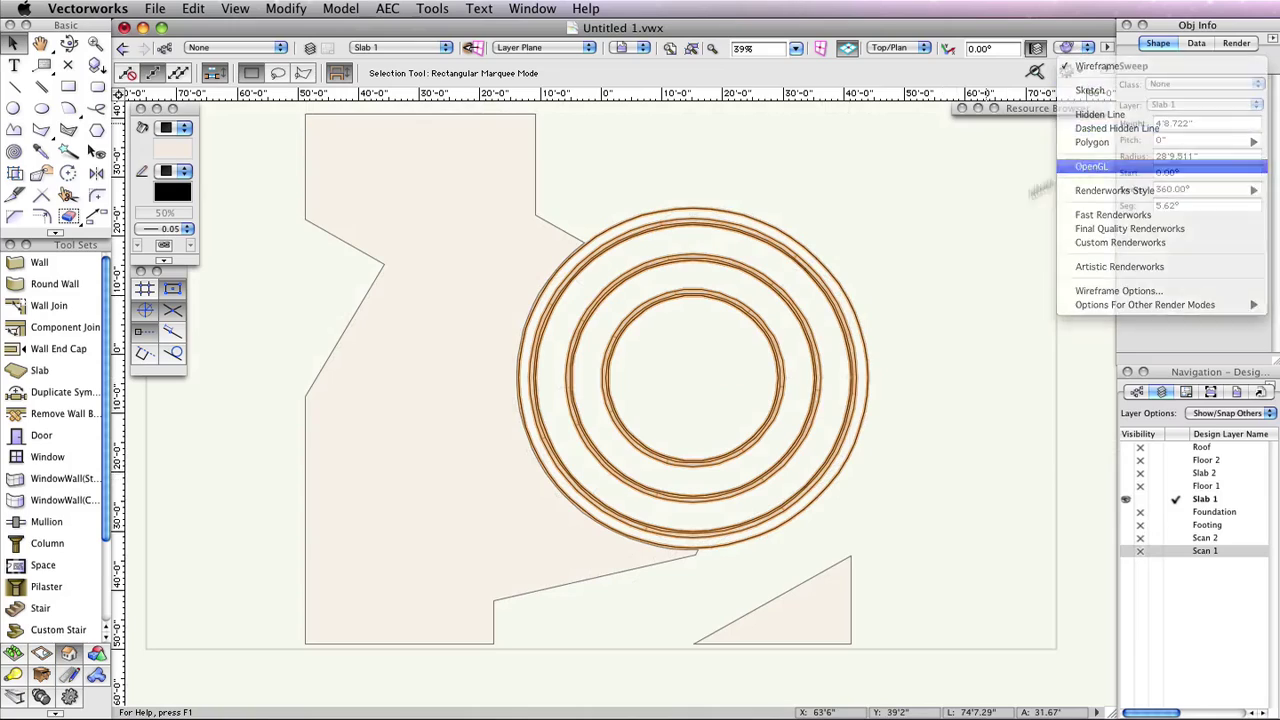
{"action": "left_click", "coordinate": [1091, 166]}
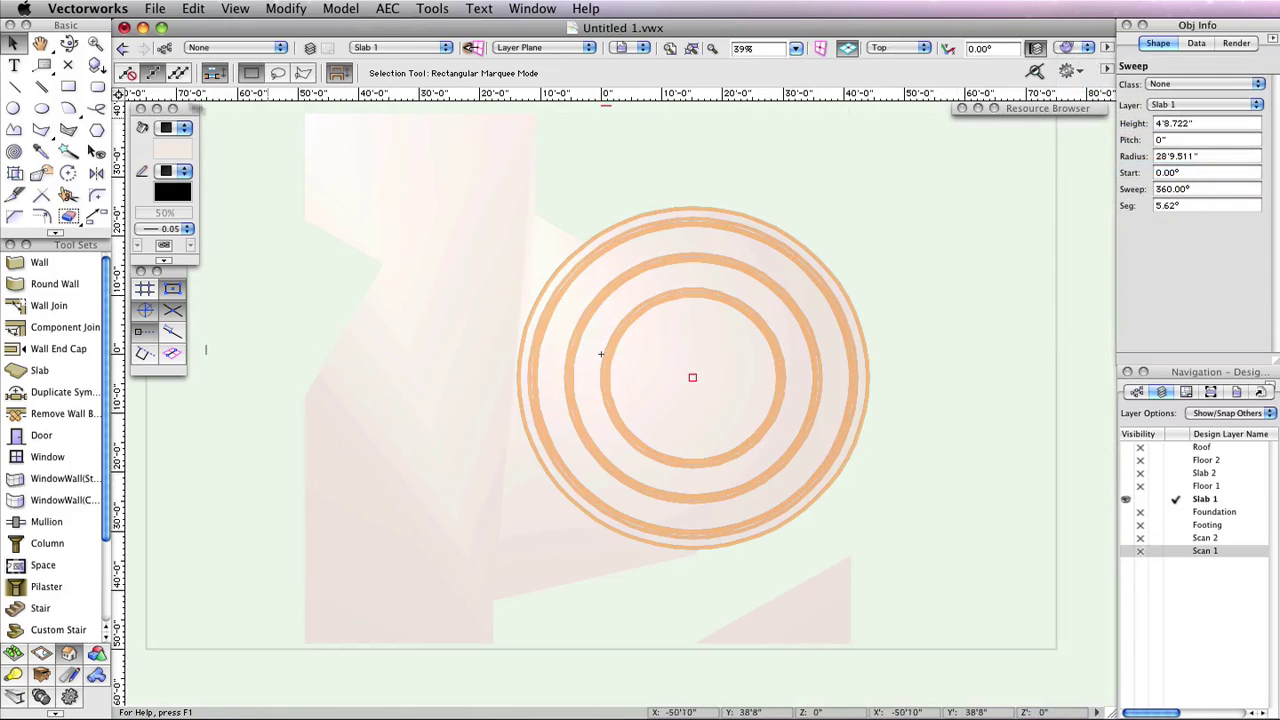
{"action": "left_click", "coordinate": [68, 43]}
{"action": "left_click_drag", "start_coordinate": [975, 437], "coordinate": [931, 383]}
{"action": "key", "text": "F5"}
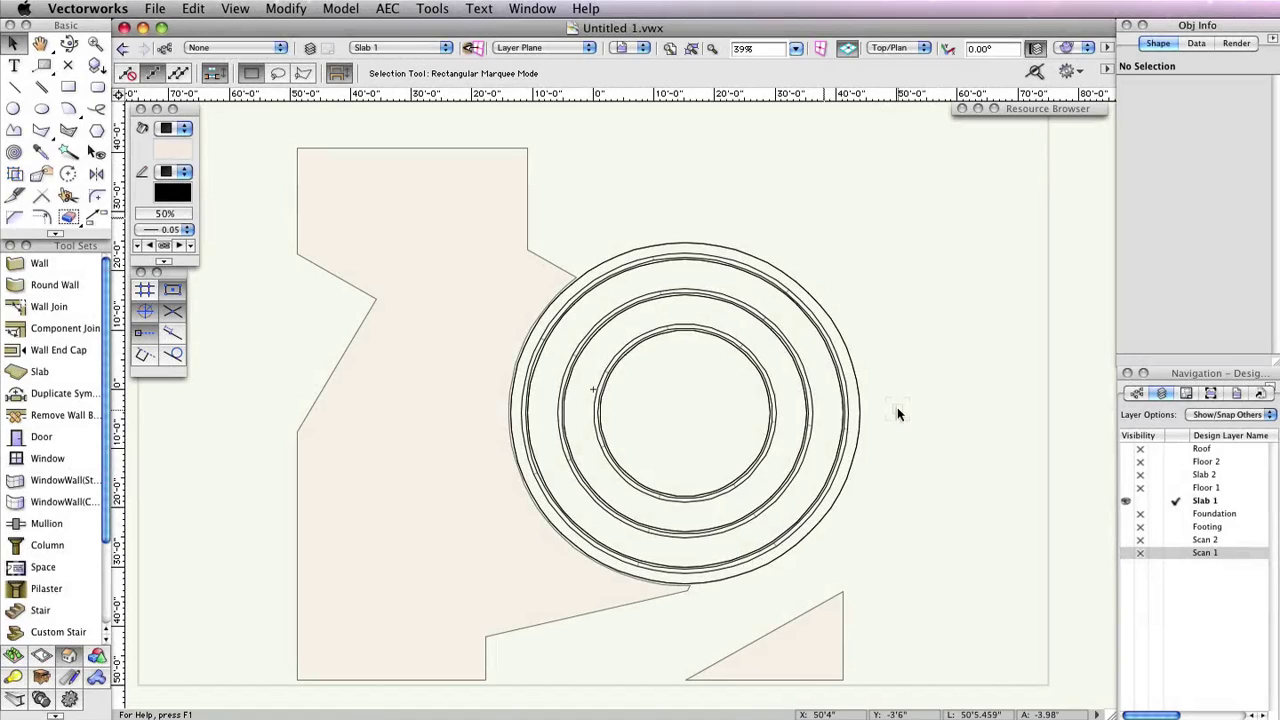
Show the Slab 2, Floor 2 and Scan 2 layers, hide Slab 1 and make Slab 2 the active layer.
{"action": "left_click", "coordinate": [1126, 474]}
{"action": "left_click", "coordinate": [1126, 461]}
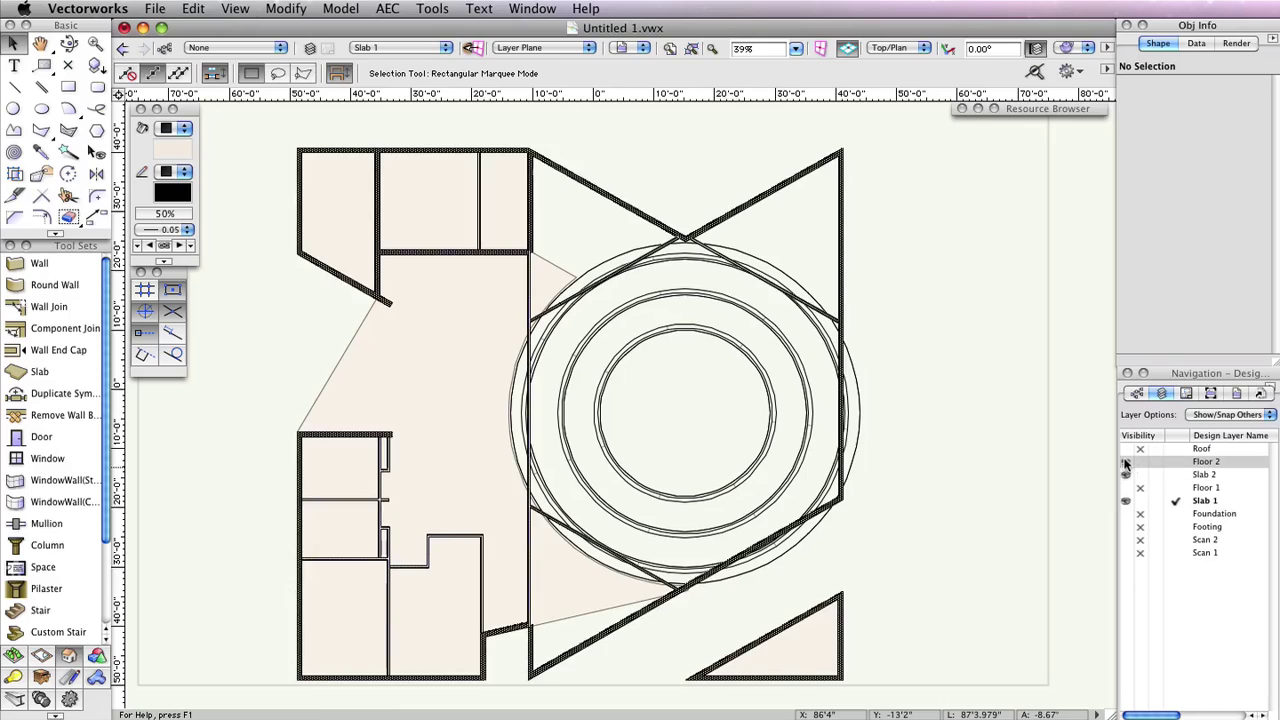
{"action": "left_click", "coordinate": [1127, 540]}
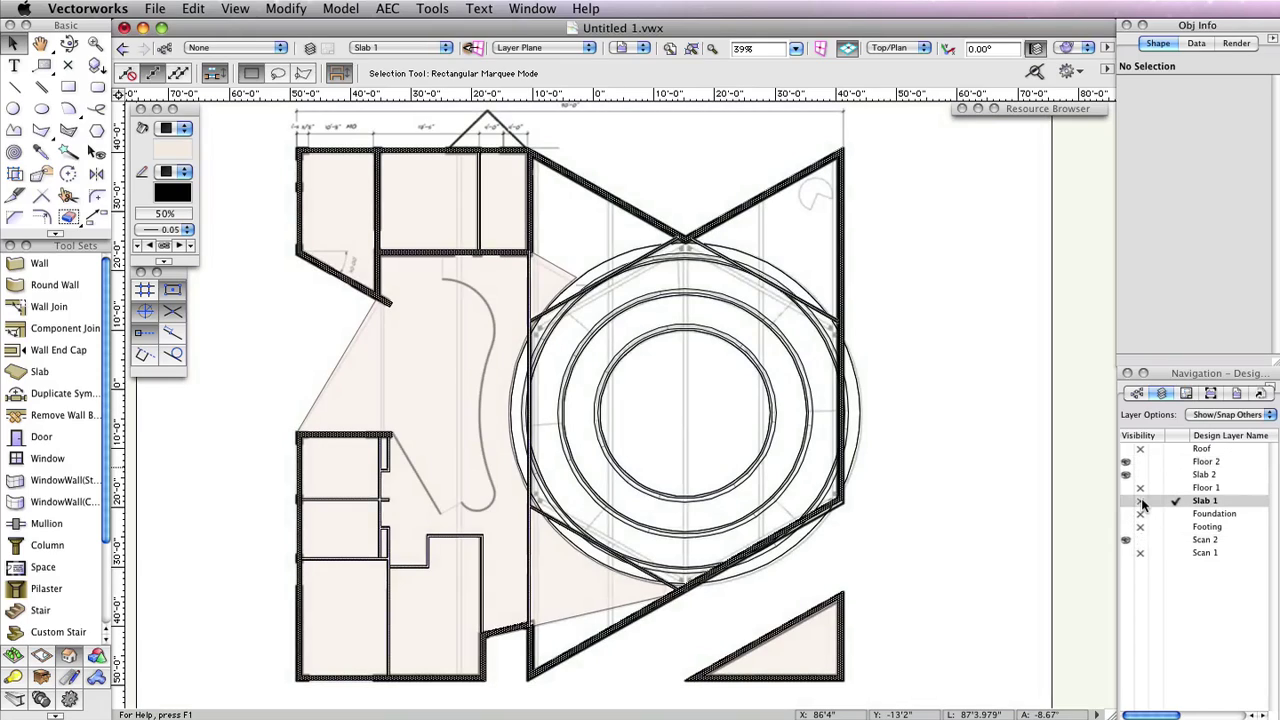
{"action": "left_click", "coordinate": [1176, 475]}
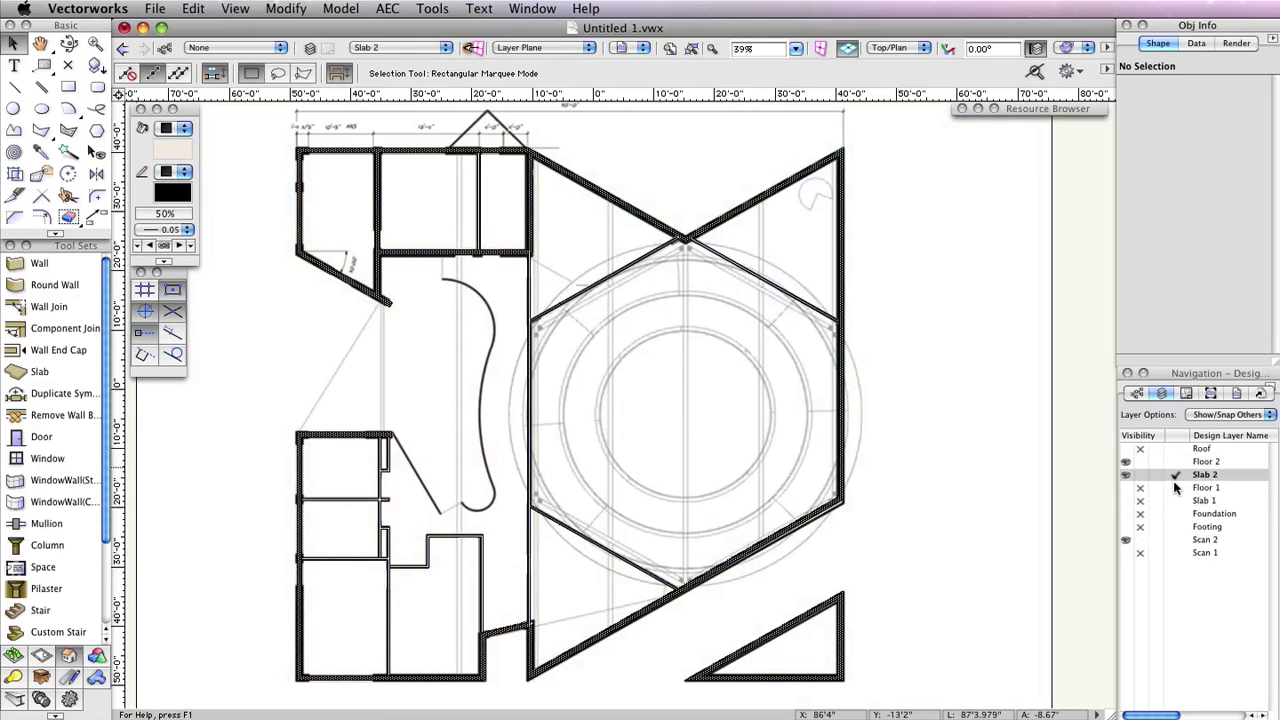